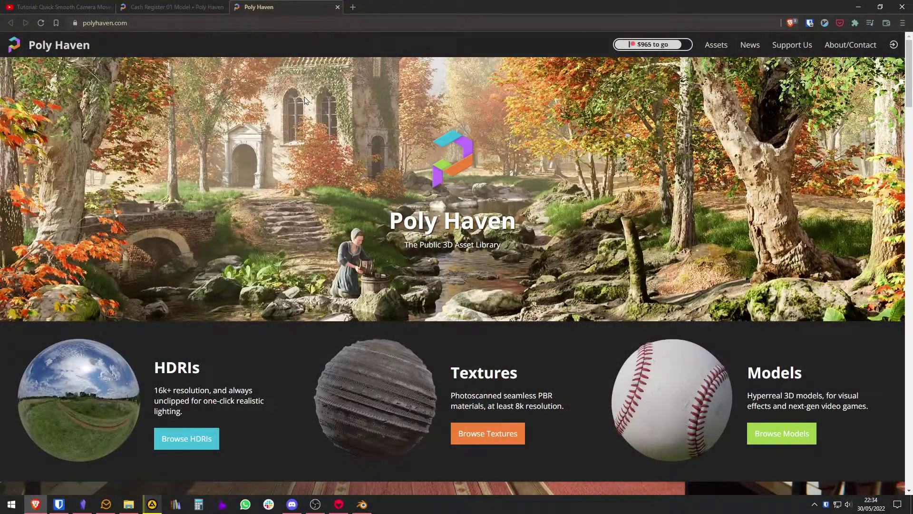
# Review the Cash Register 01 model page and the Poly Haven home page in the browser.
pyautogui.click(206, 7)
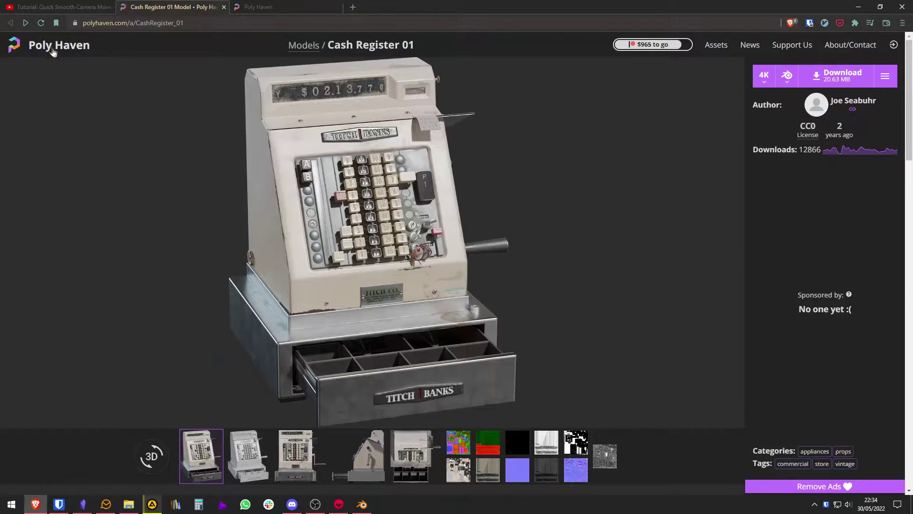
pyautogui.click(250, 6)
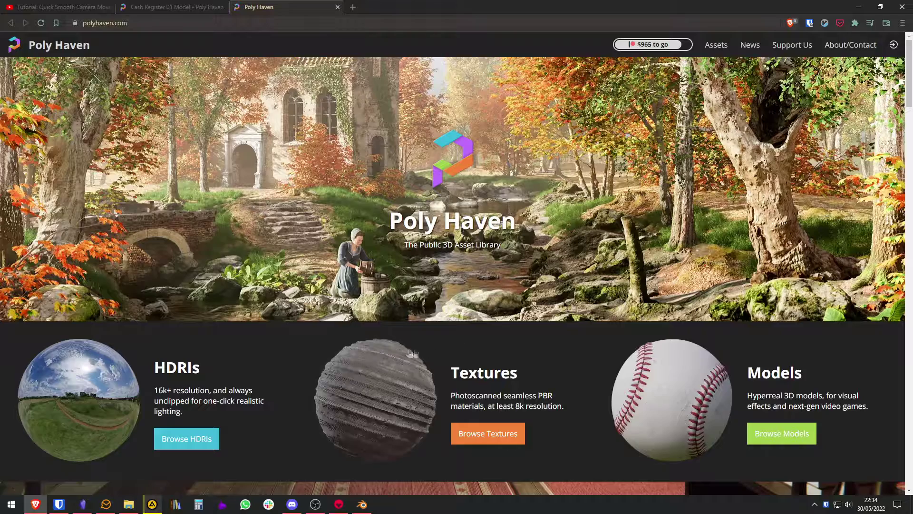
pyautogui.scroll(-3, 498, 280)
pyautogui.scroll(2, 497, 280)
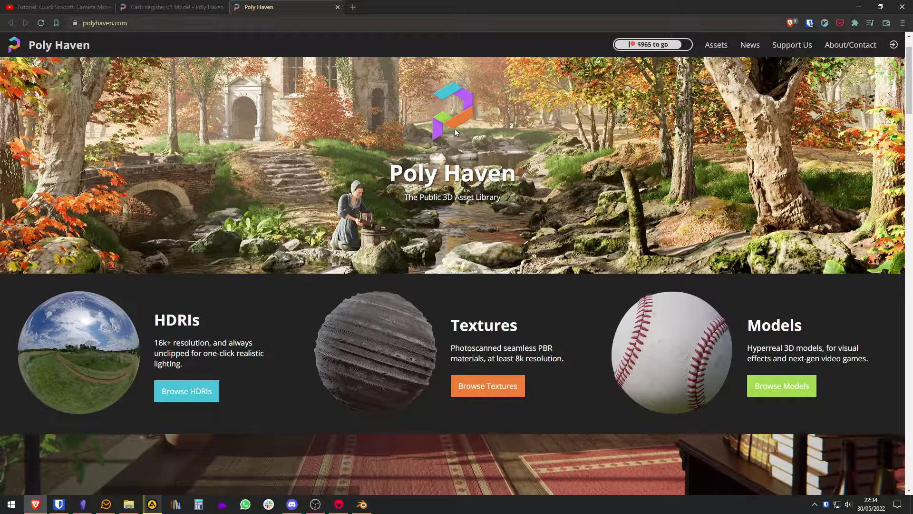
# Check the YouTube video "Tutorial: Quick Smooth Camera Movements in Blender" and revisit the open Poly Haven pages.
pyautogui.click(42, 4)
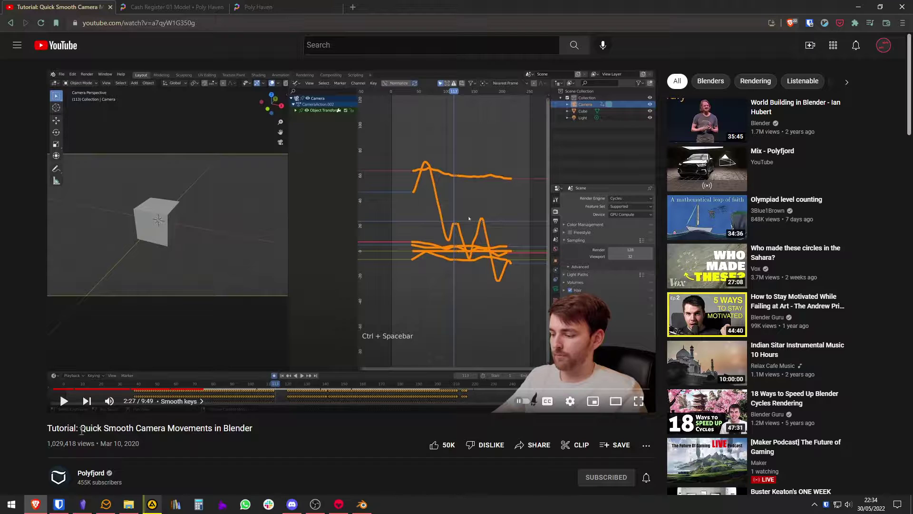
pyautogui.moveTo(90, 429); pyautogui.dragTo(148, 431)
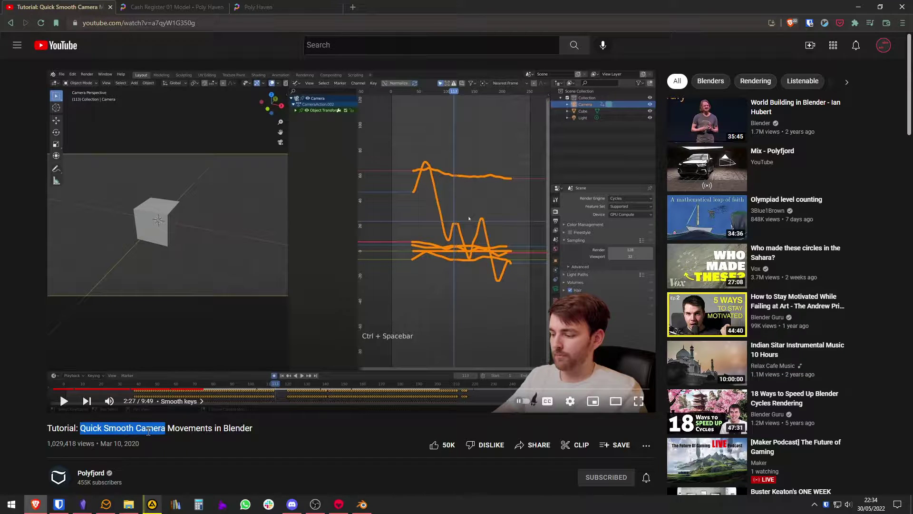
pyautogui.click(244, 432)
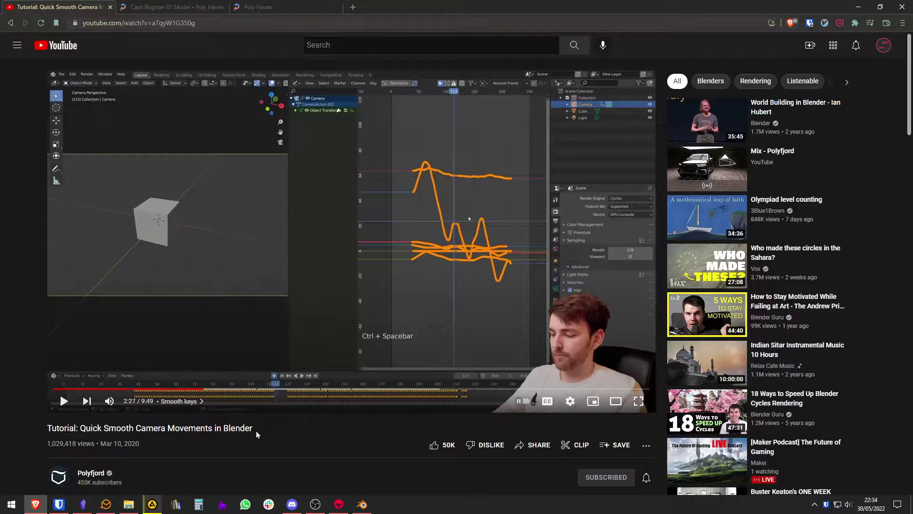
pyautogui.click(256, 6)
pyautogui.click(211, 6)
pyautogui.click(257, 7)
pyautogui.click(62, 7)
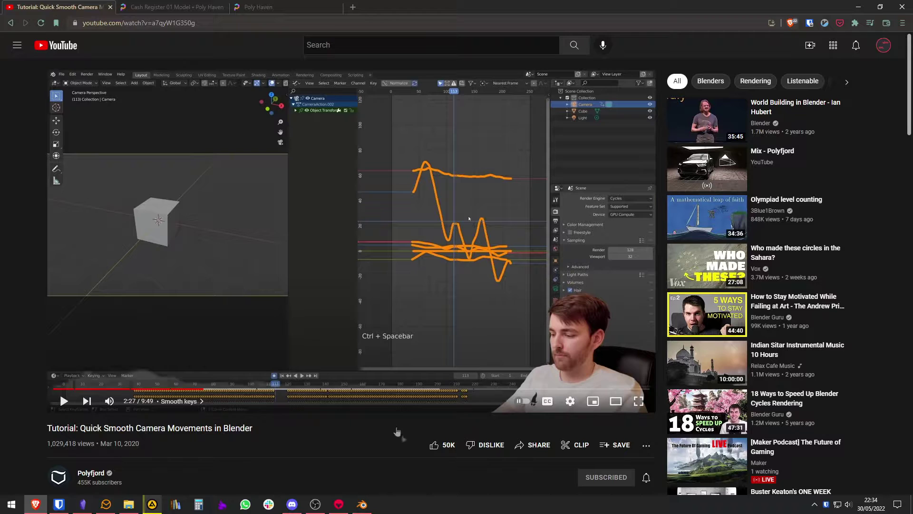
# Switch to Blender, save the cash register file with nothing selected, and add a camera to the scene.
pyautogui.click(362, 504)
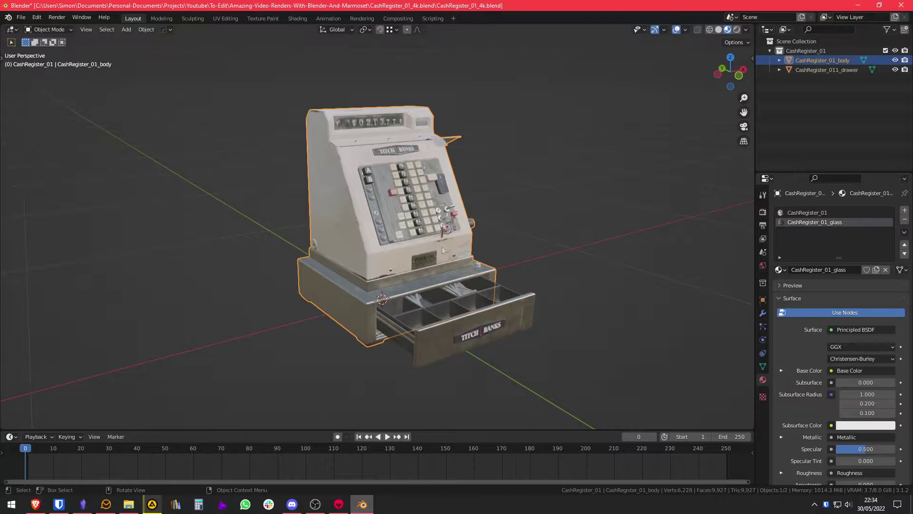
pyautogui.click(520, 180)
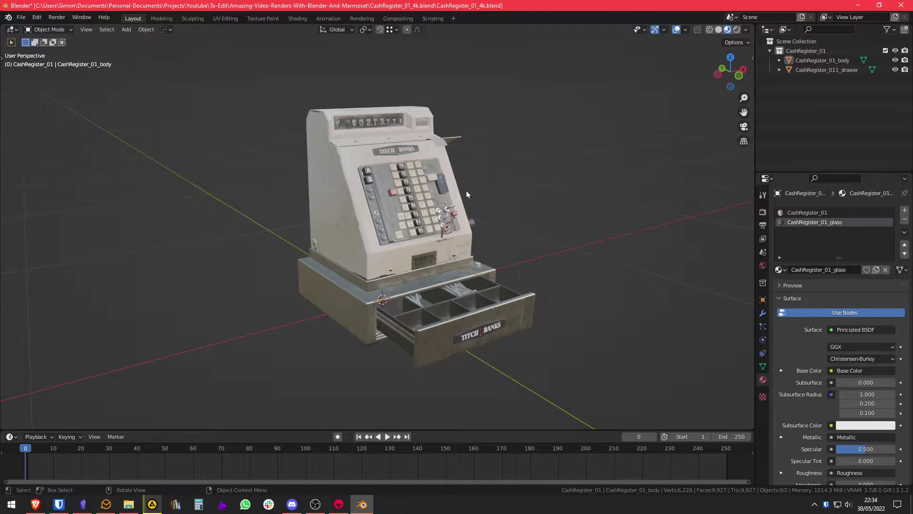
pyautogui.hotkey('ctrl', 's')
pyautogui.hotkey('shift', 'a')
pyautogui.moveTo(433, 101)
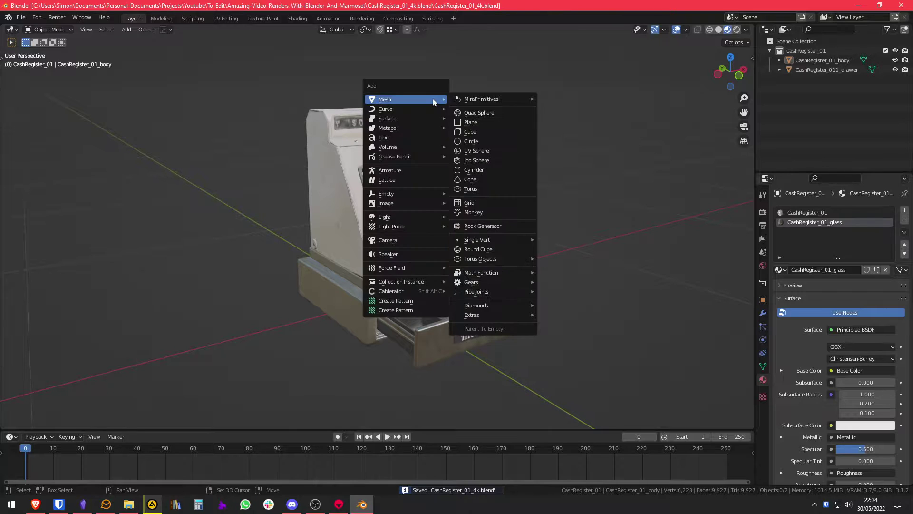
pyautogui.click(409, 239)
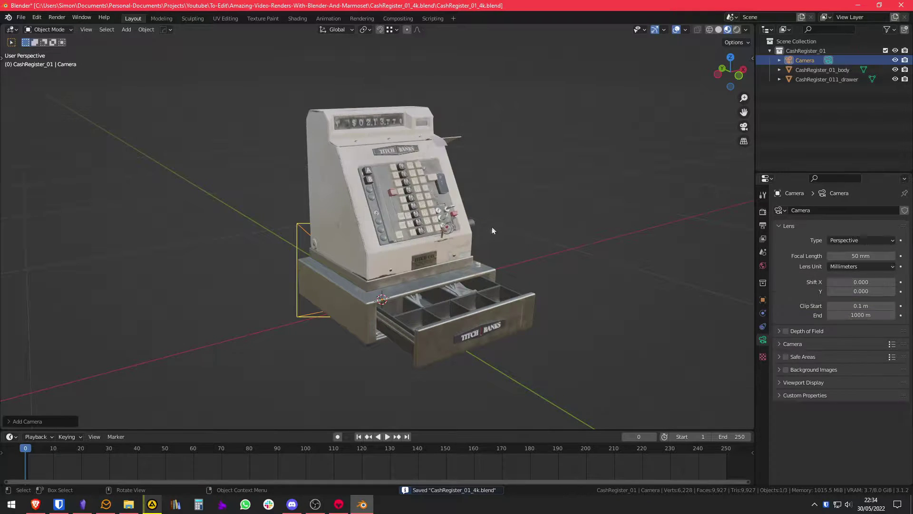
# Search for the View Camera command and look through the new camera.
pyautogui.press('F3')
pyautogui.write('view camera')
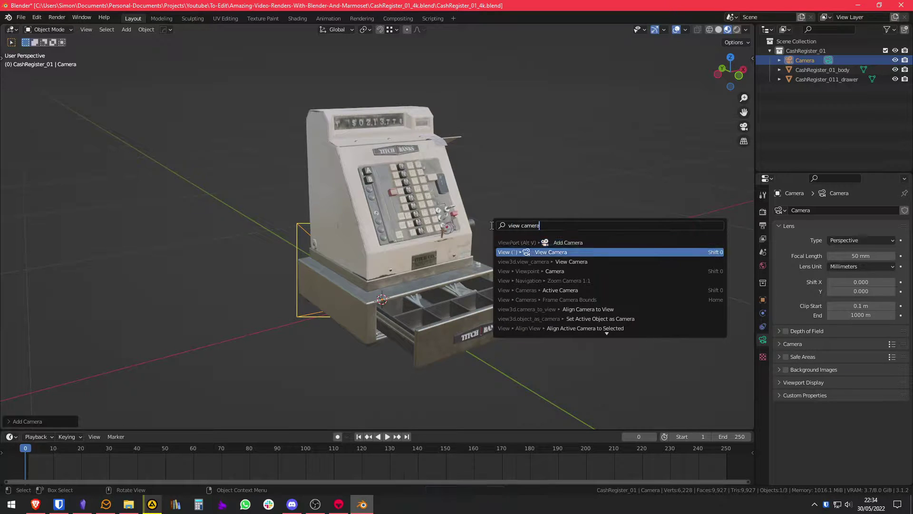
pyautogui.press('Return')
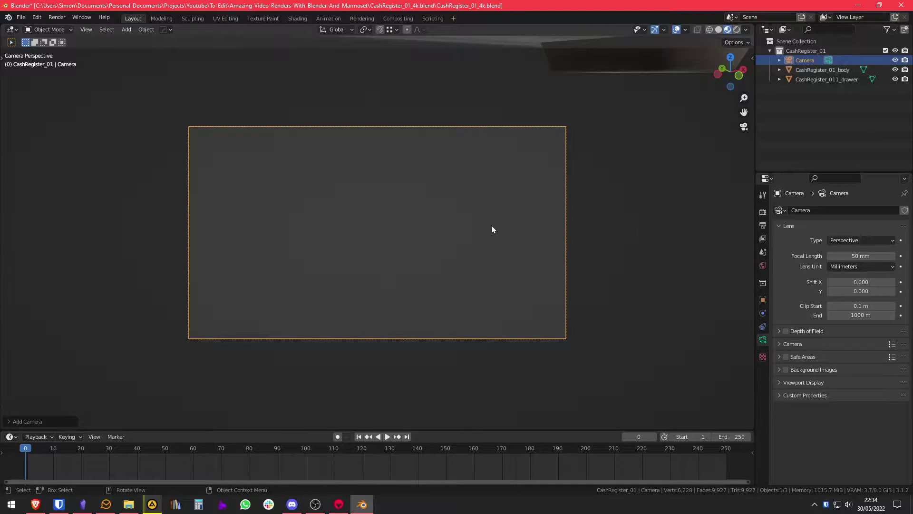
# Lock the camera to the view and pull it back so the whole cash register fits in the frame.
pyautogui.press('n')
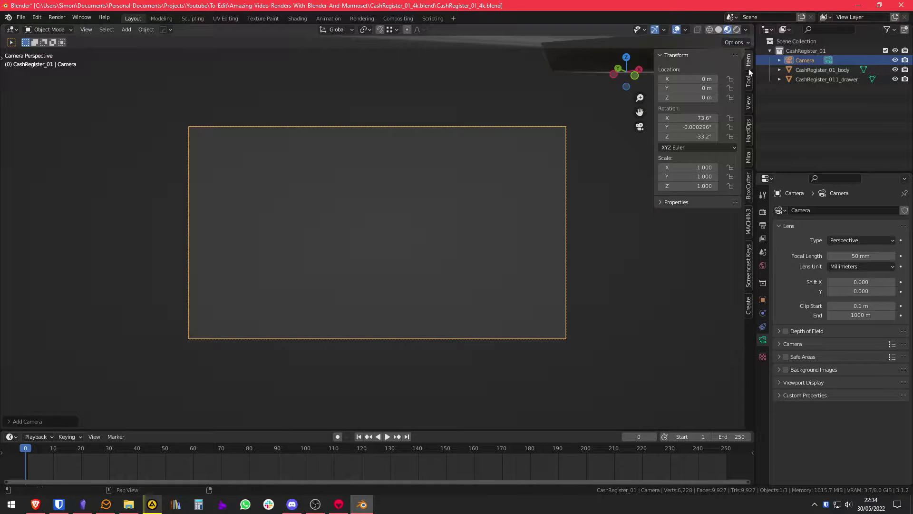
pyautogui.click(752, 100)
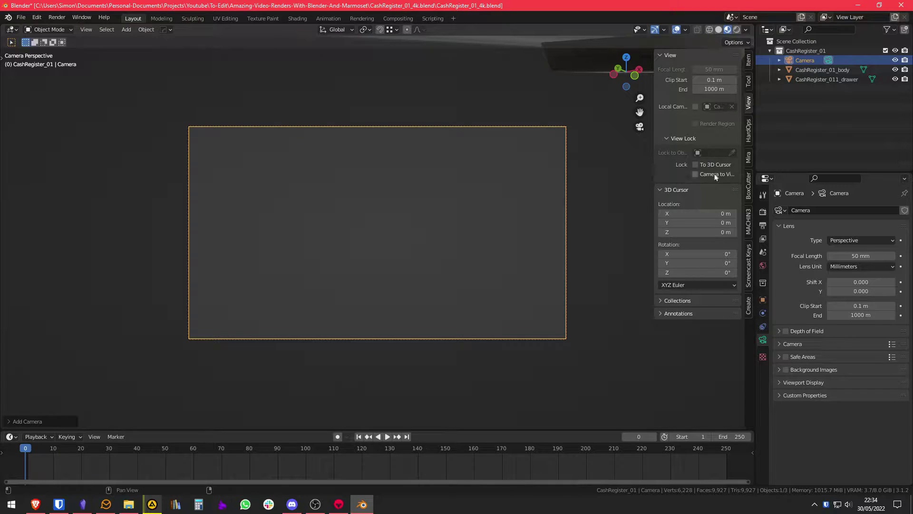
pyautogui.click(714, 174)
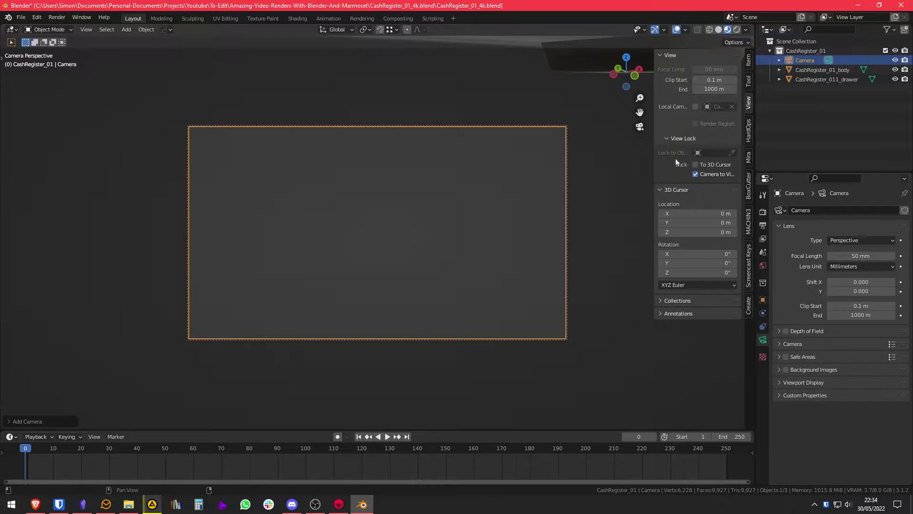
pyautogui.scroll(-12, 431, 204)
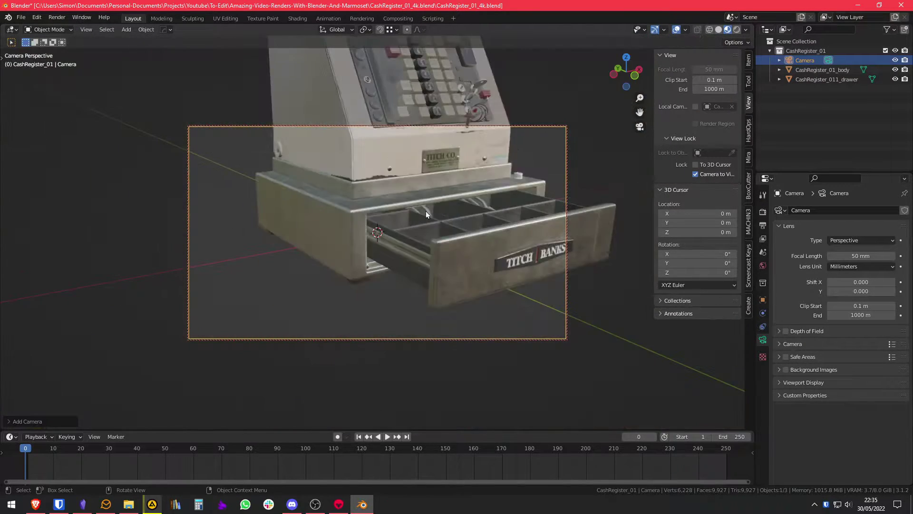
pyautogui.moveTo(428, 207); pyautogui.dragTo(428, 260, button='middle')
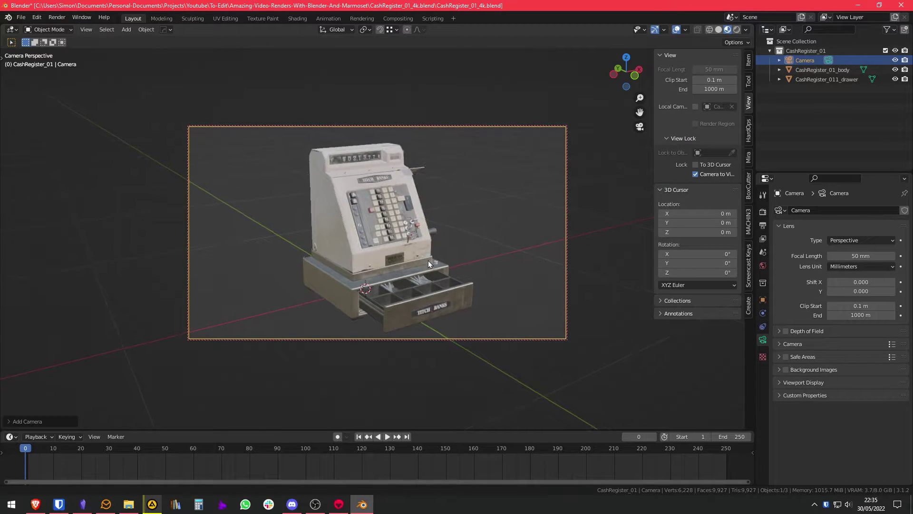
# Set the output resolution to 1080 by 1080 px and recentre the cash register in the square camera frame.
pyautogui.click(764, 212)
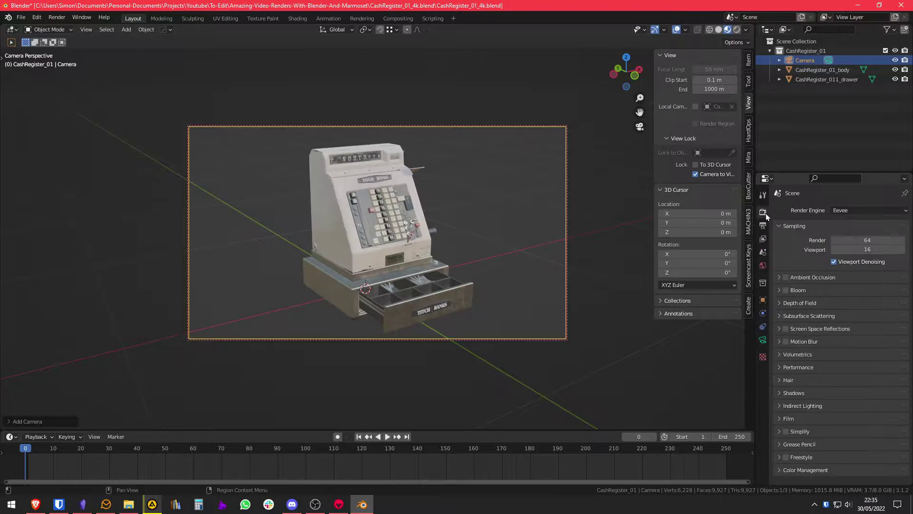
pyautogui.click(763, 283)
pyautogui.click(763, 265)
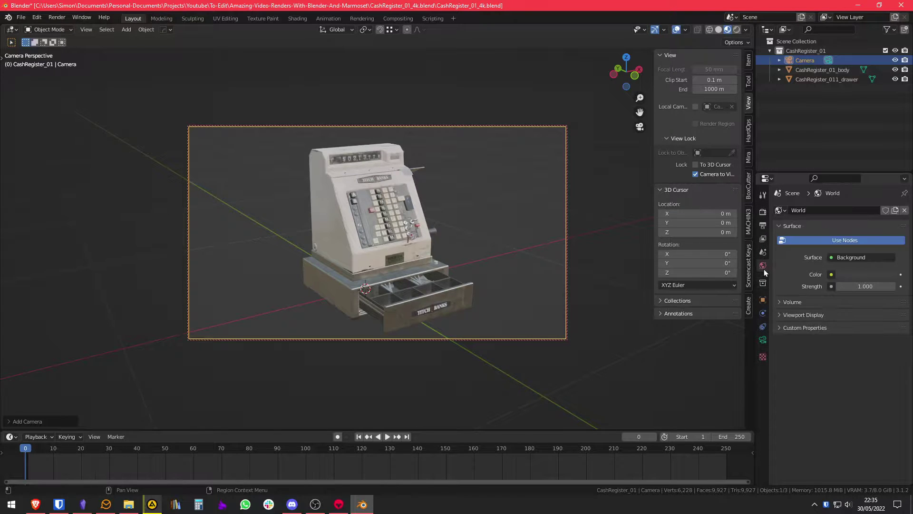
pyautogui.click(764, 252)
pyautogui.click(763, 225)
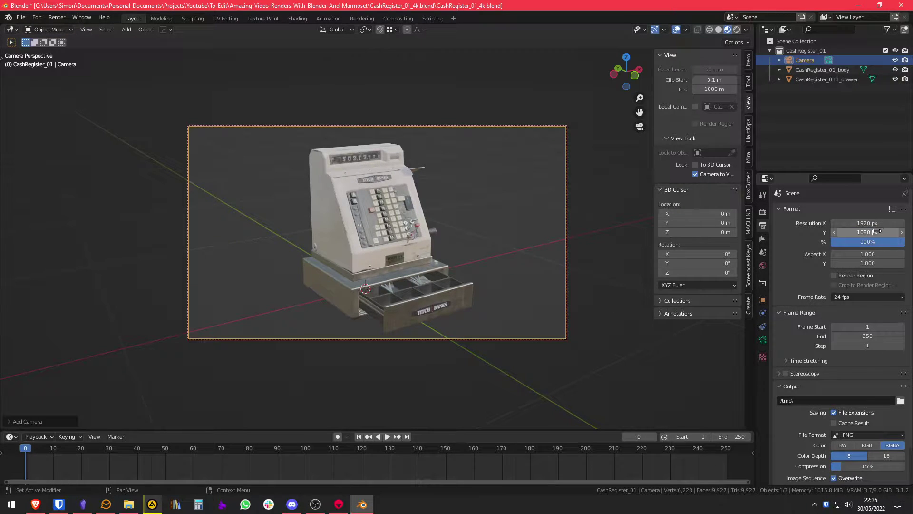
pyautogui.click(875, 232)
pyautogui.click(868, 231)
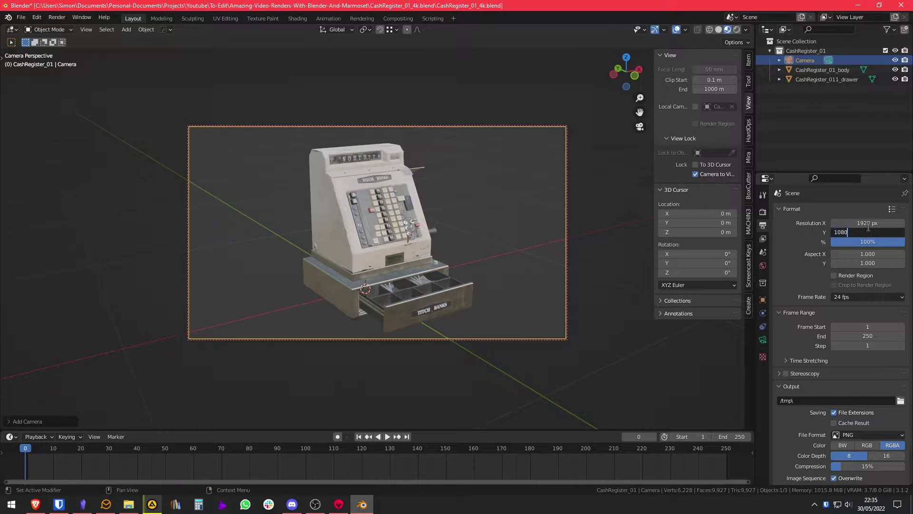
pyautogui.press('Return')
pyautogui.click(868, 223)
pyautogui.write('1080')
pyautogui.press('Return')
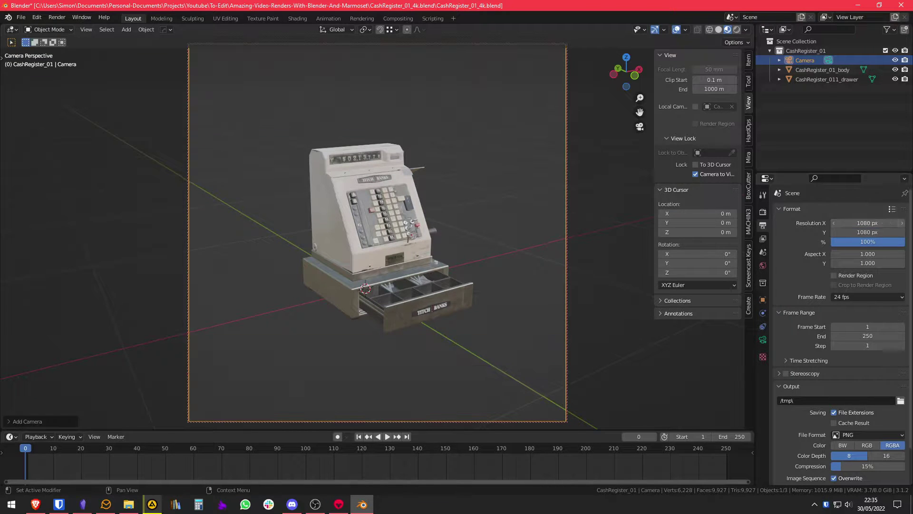
pyautogui.keyDown('shift'); pyautogui.moveTo(364, 169); pyautogui.dragTo(368, 189, button='middle'); pyautogui.keyUp('shift')
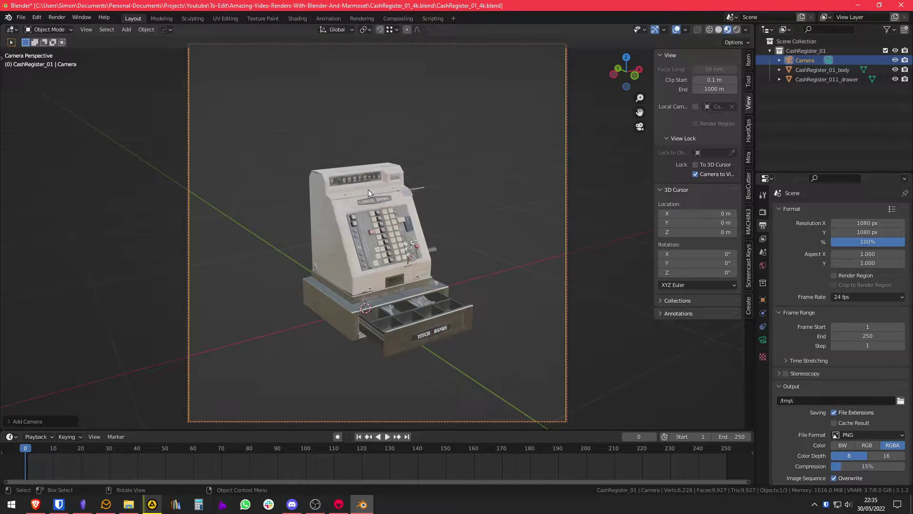
# Unlock the camera from the view, fit the entire camera frame in the viewport, and lock the camera again.
pyautogui.click(696, 174)
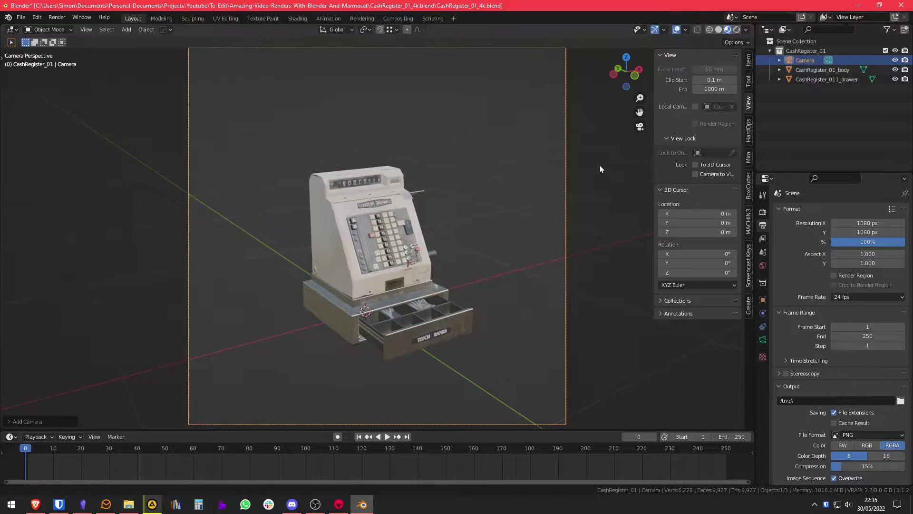
pyautogui.moveTo(601, 165)
pyautogui.keyDown('shift'); pyautogui.mouseDown(button='middle')
pyautogui.moveTo(600, 176)
pyautogui.moveTo(601, 164)
pyautogui.mouseUp(button='middle'); pyautogui.keyUp('shift')
pyautogui.scroll(-2, 600, 167)
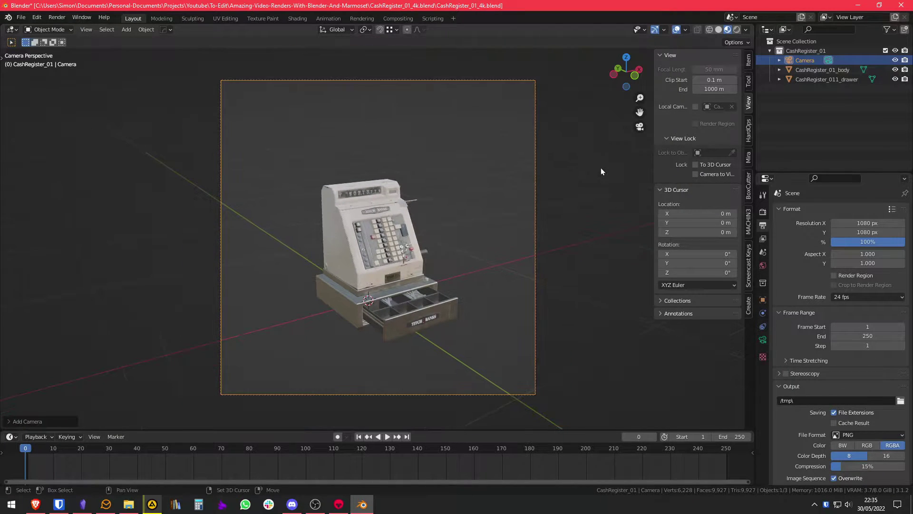
pyautogui.scroll(2, 595, 174)
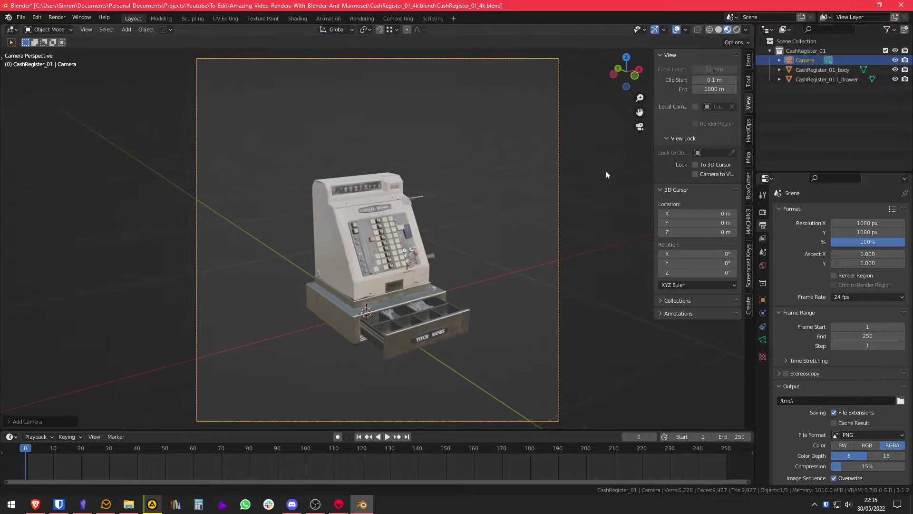
pyautogui.click(696, 174)
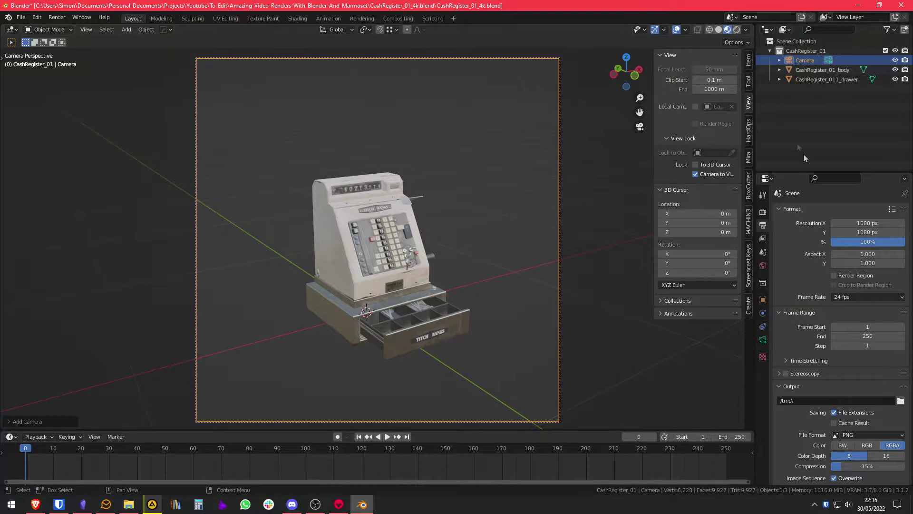
# Set the view's clip start to 0.0001 m and increase its clip end distance.
pyautogui.click(702, 79)
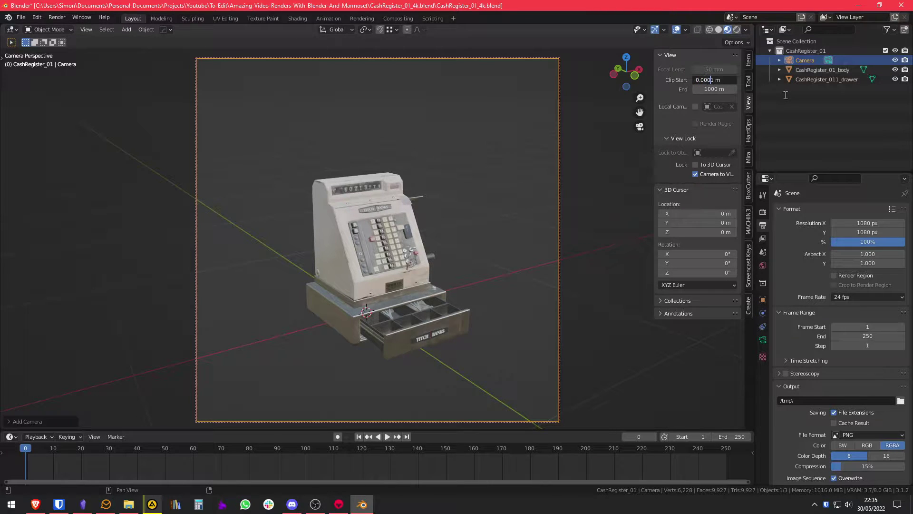
pyautogui.click(702, 89)
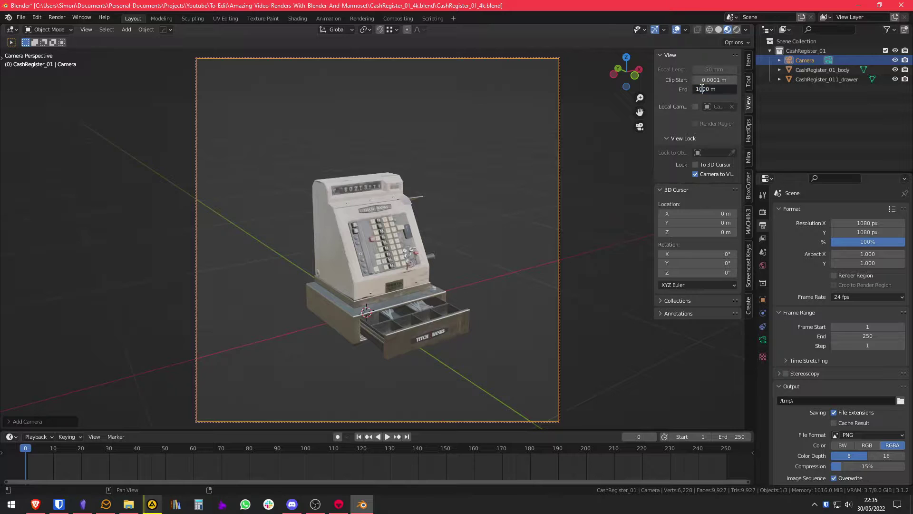
pyautogui.write('00')
pyautogui.press('Return')
pyautogui.press('n')
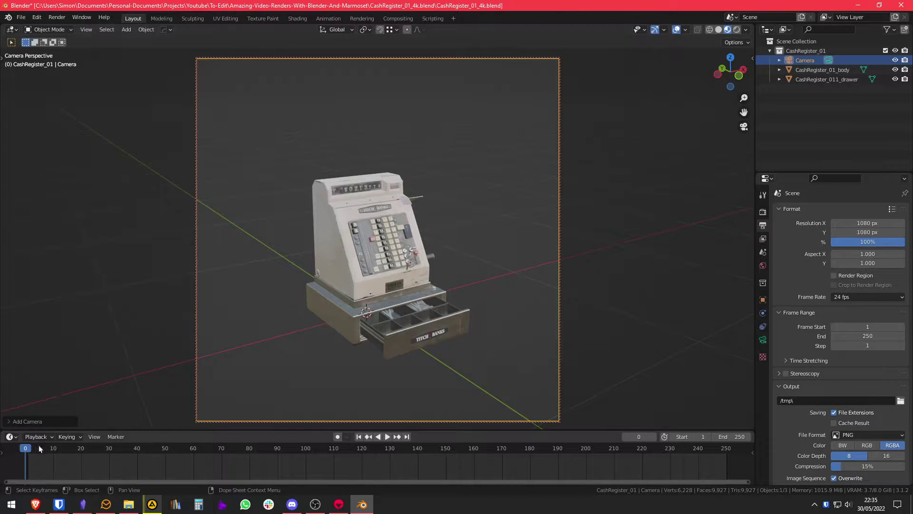
# Set the end frame of the animation range to 3000.
pyautogui.click(13, 437)
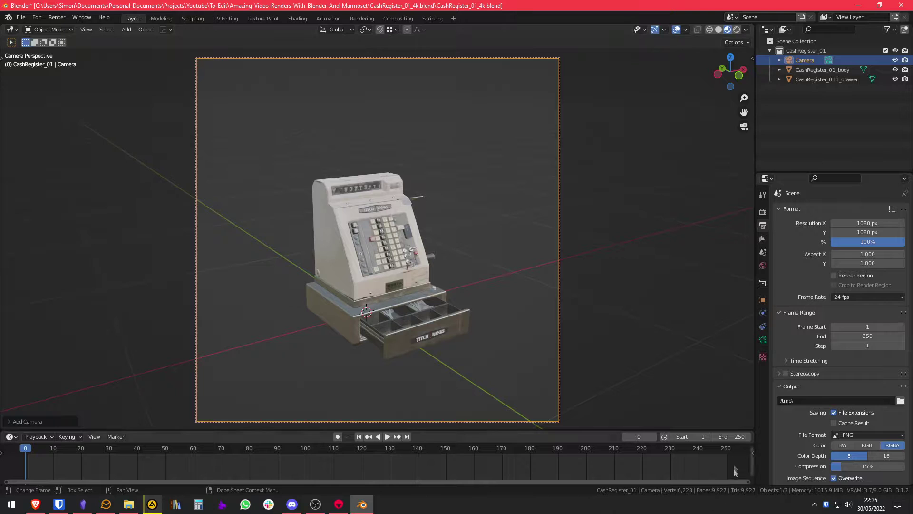
pyautogui.click(735, 436)
pyautogui.press('Return')
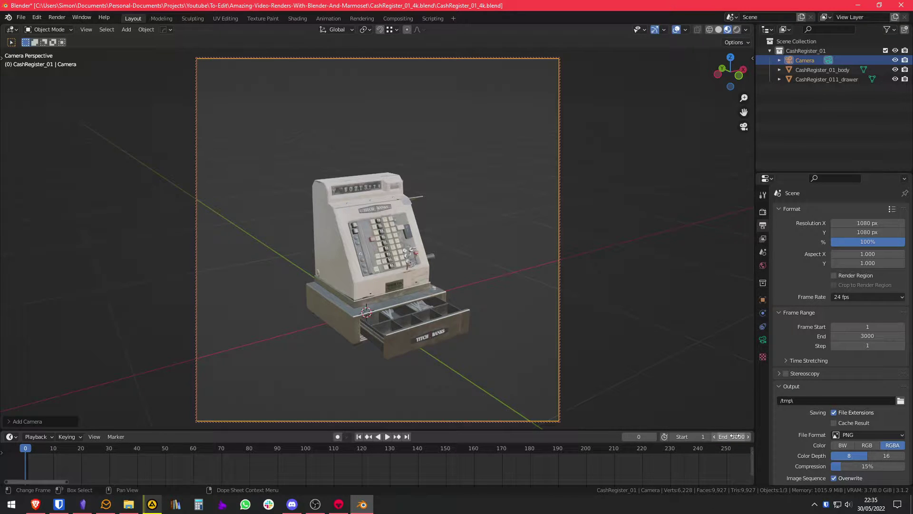
# Move the camera slightly closer to the cash register, and switch back to the camera movement tutorial in the browser.
pyautogui.moveTo(566, 295); pyautogui.dragTo(499, 167, button='middle')
pyautogui.scroll(1, 568, 275)
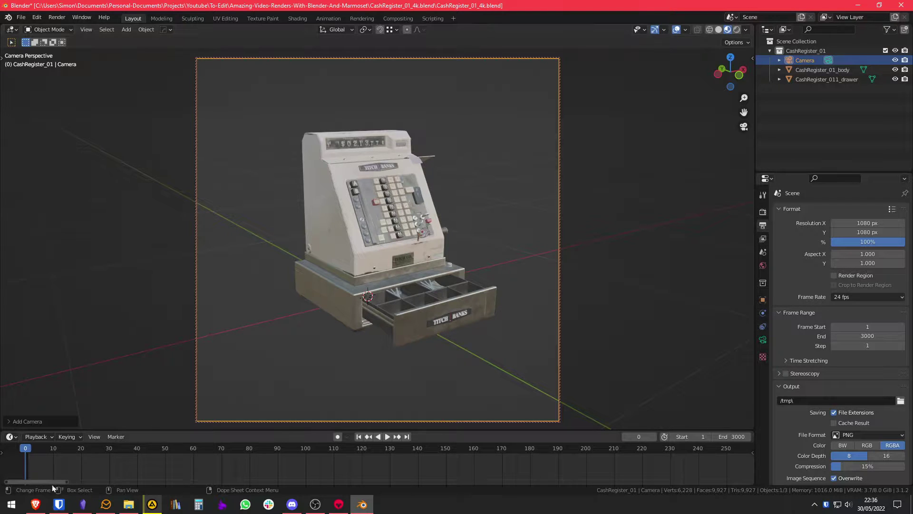
pyautogui.click(35, 504)
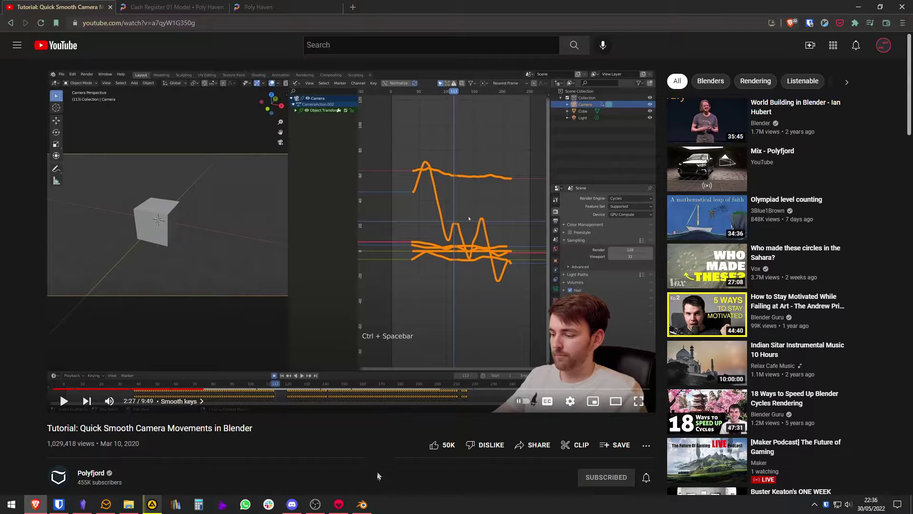
# Return to Blender, enable auto keying for the animation, and check its keying options without changing them.
pyautogui.moveTo(369, 504)
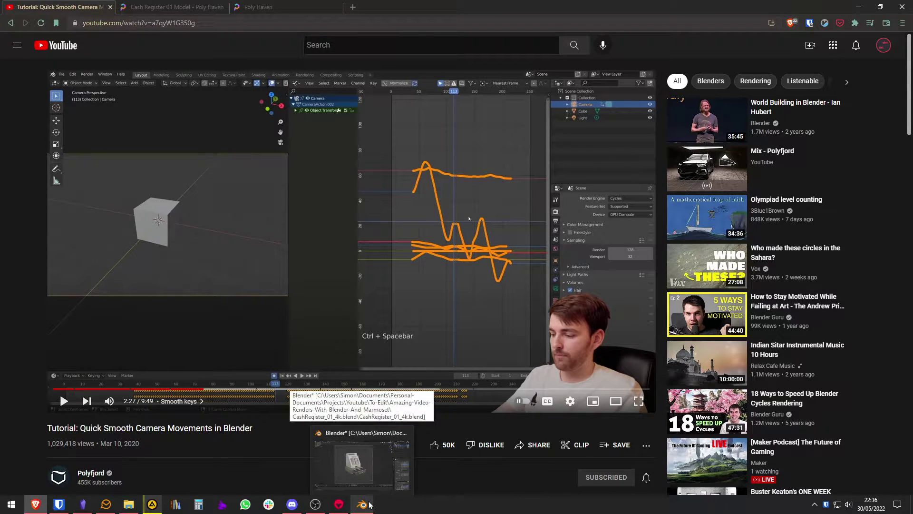
pyautogui.click(370, 504)
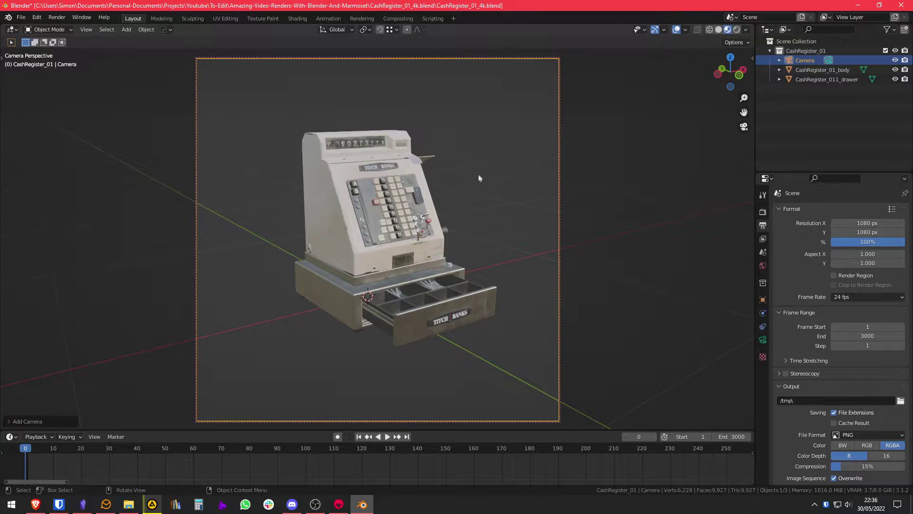
pyautogui.click(337, 437)
pyautogui.click(347, 436)
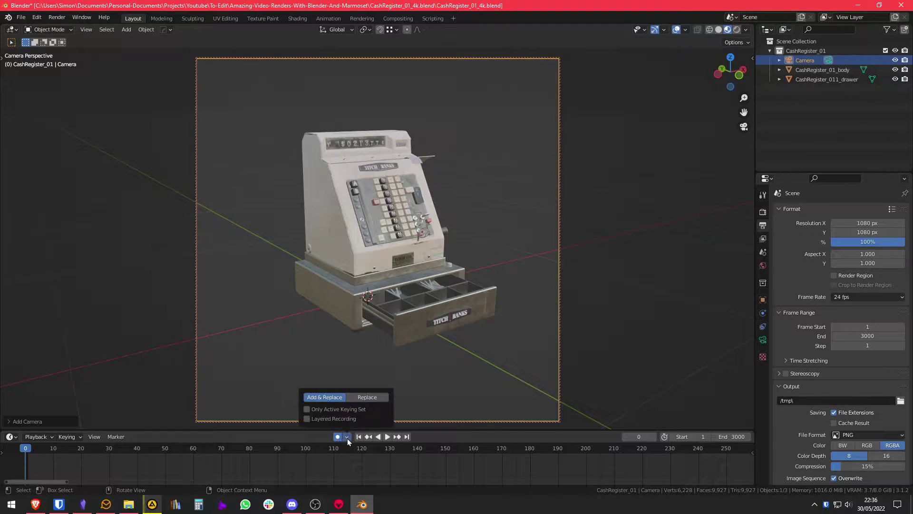
pyautogui.click(347, 438)
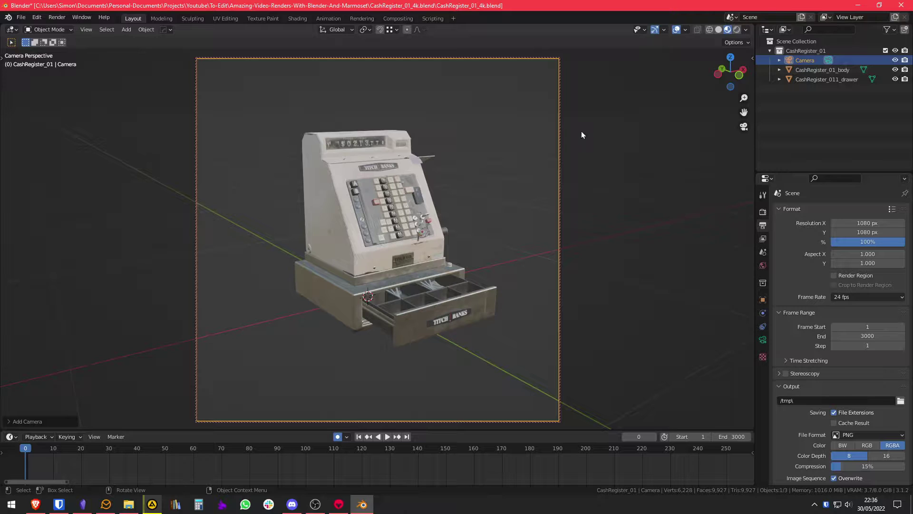
# Try steering the camera around the cash register with Fly Navigation and confirm the new camera position.
pyautogui.press('F3')
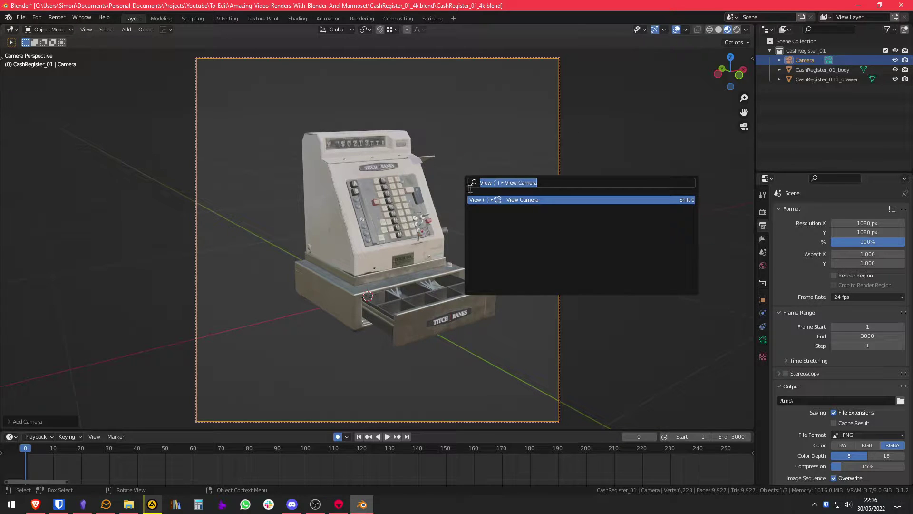
pyautogui.write('fly')
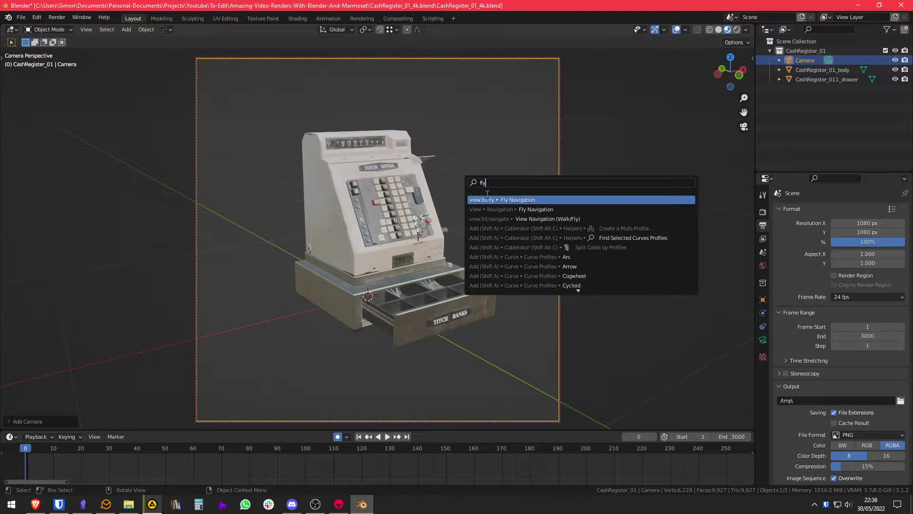
pyautogui.press('Return')
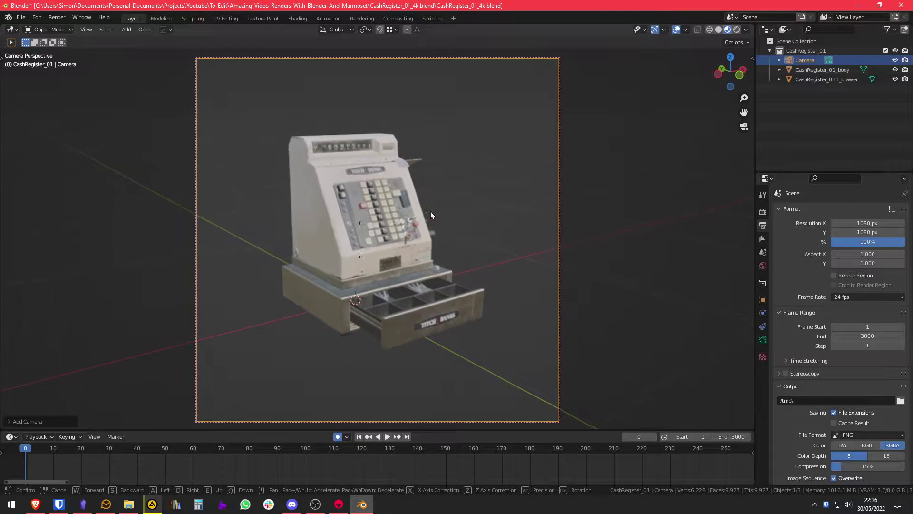
pyautogui.click(359, 266)
# Try Walk Navigation on the camera, moving forward, backward and sideways around the cash register.
pyautogui.press('F3')
pyautogui.write('walk')
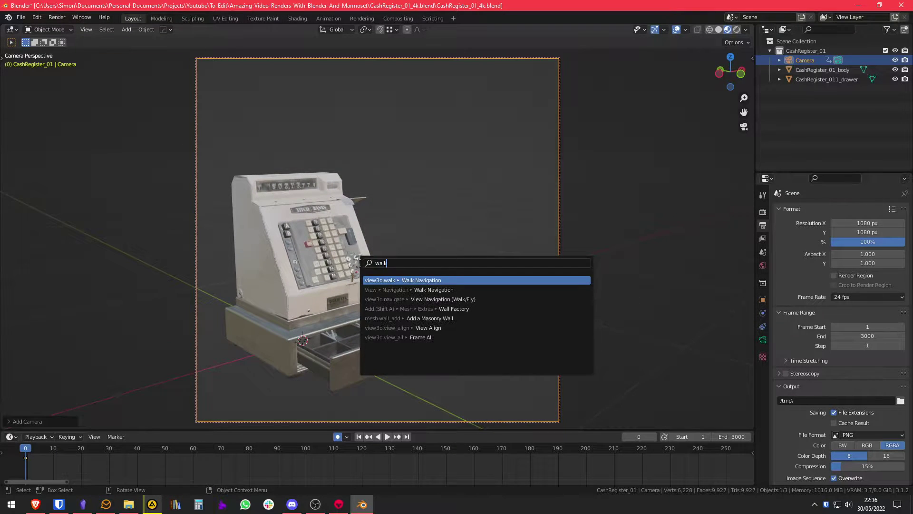
pyautogui.press('Return')
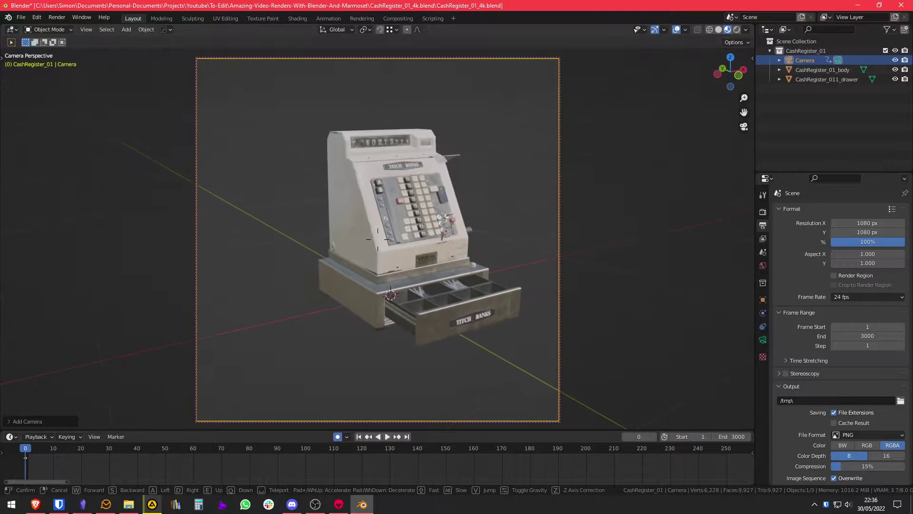
pyautogui.press('w')
pyautogui.press('s')
pyautogui.press('d')
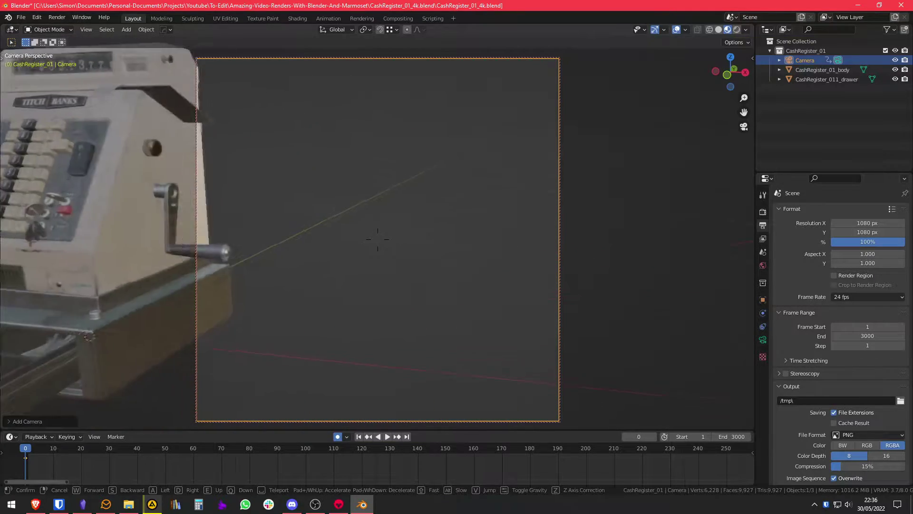
pyautogui.press('a')
pyautogui.press('s')
pyautogui.press('w')
pyautogui.press('d')
pyautogui.press('a')
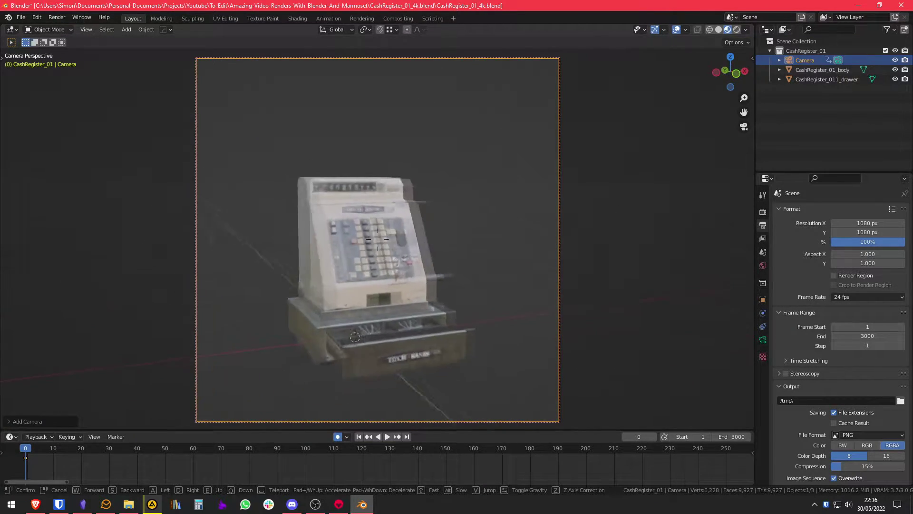
pyautogui.press('s')
pyautogui.press('w')
pyautogui.press('d')
pyautogui.press('a')
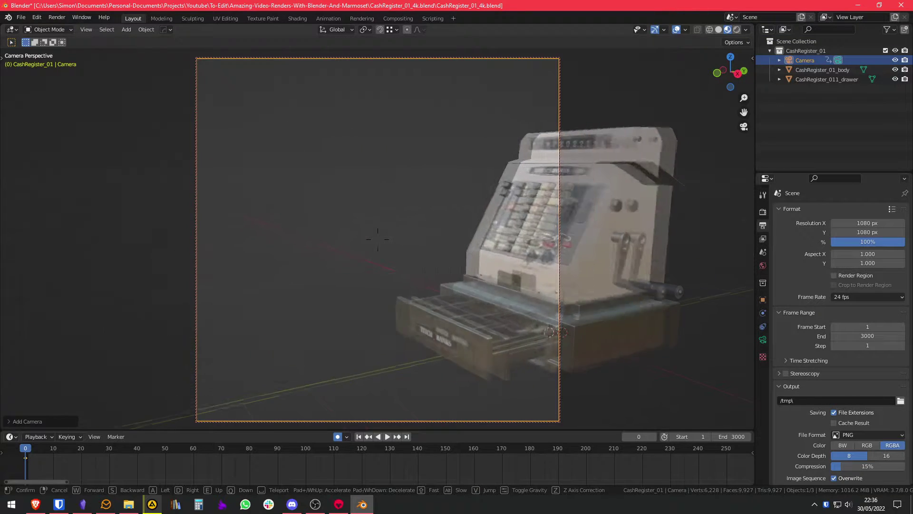
pyautogui.press('a')
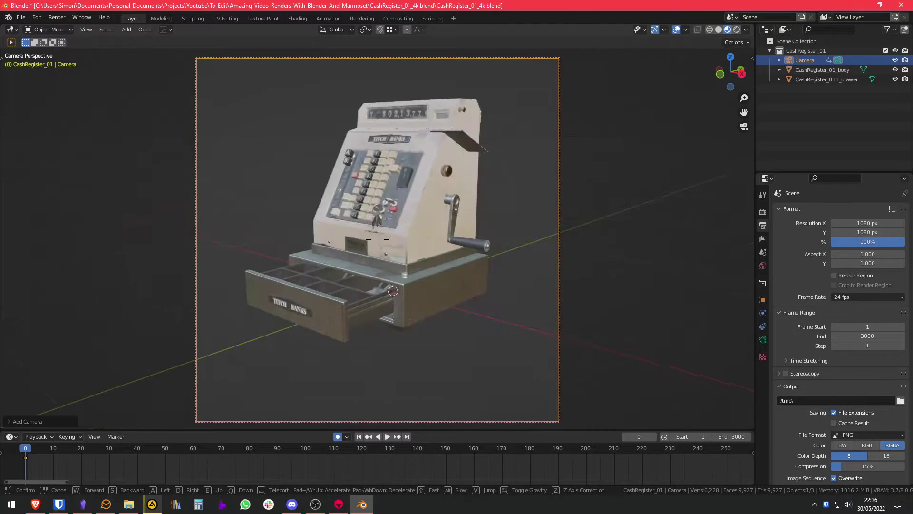
# Test lowering and raising the camera in front of the cash register in Walk Navigation.
pyautogui.press('q')
pyautogui.press('e')
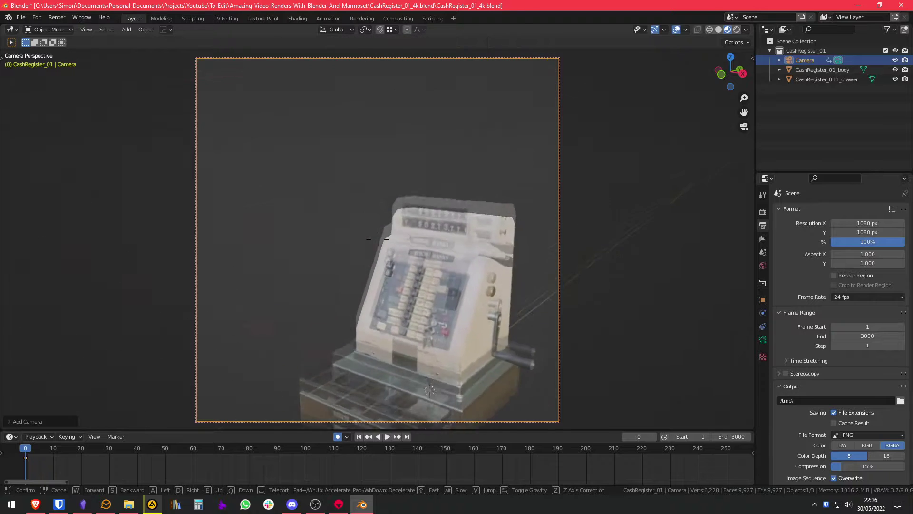
pyautogui.press('q')
pyautogui.press('e')
pyautogui.press('e')
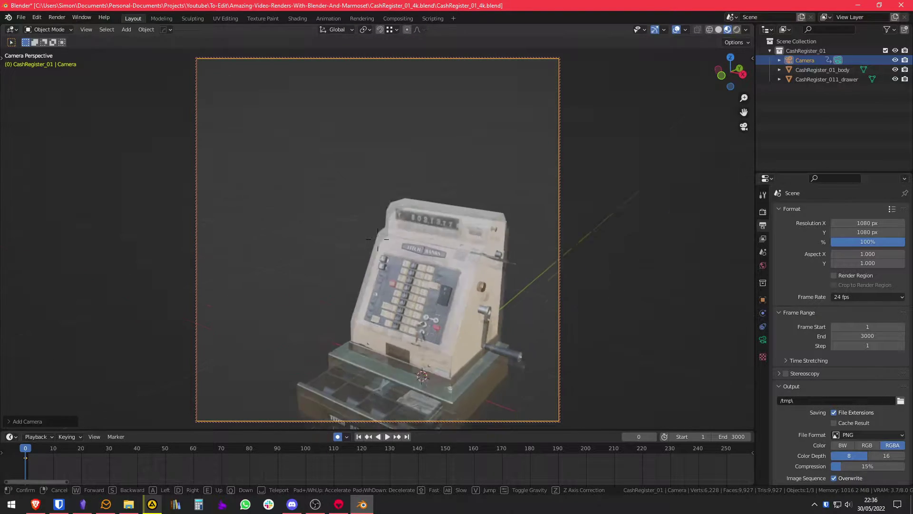
# Practise walking the camera towards and away from the cash register while circling around its front.
pyautogui.press('w')
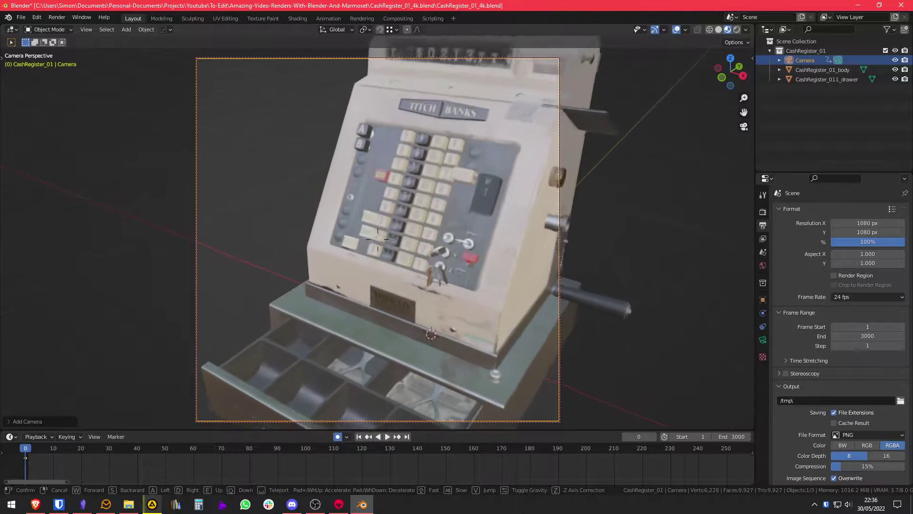
pyautogui.press('s')
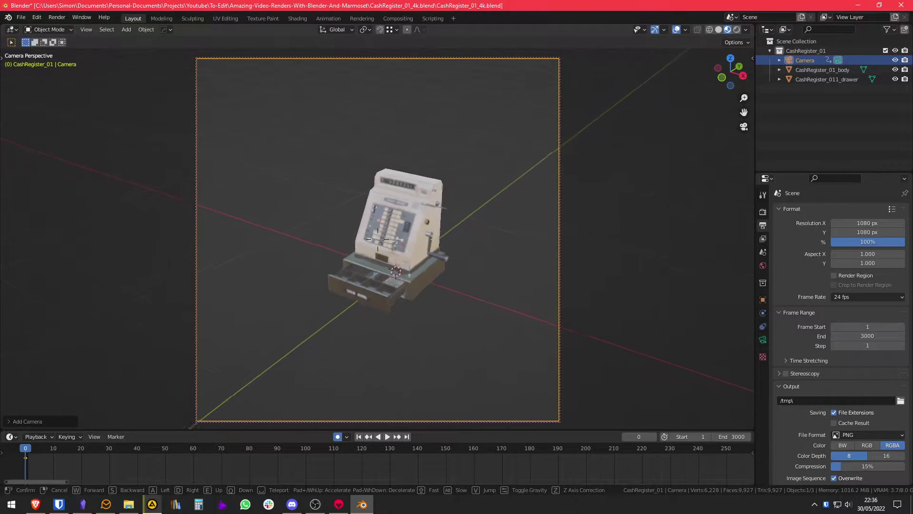
pyautogui.press('w')
pyautogui.press('s')
pyautogui.press('w')
pyautogui.press('a')
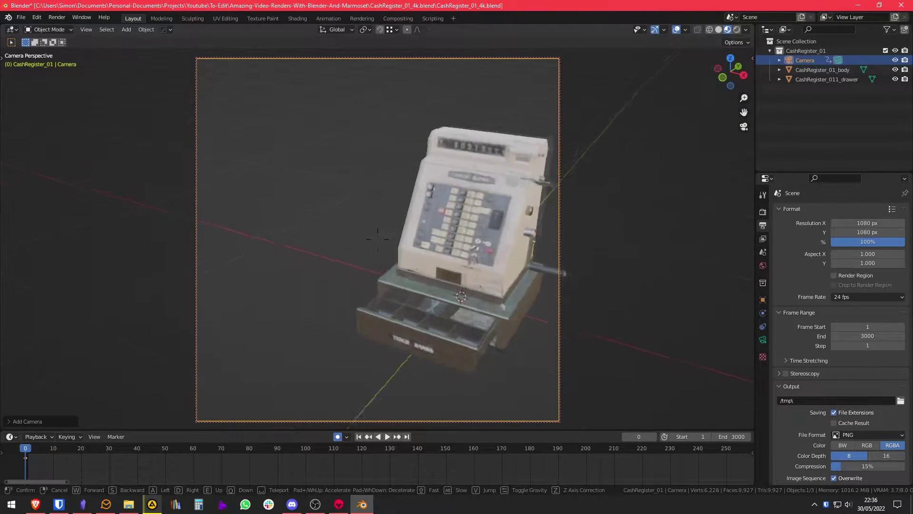
pyautogui.press('s')
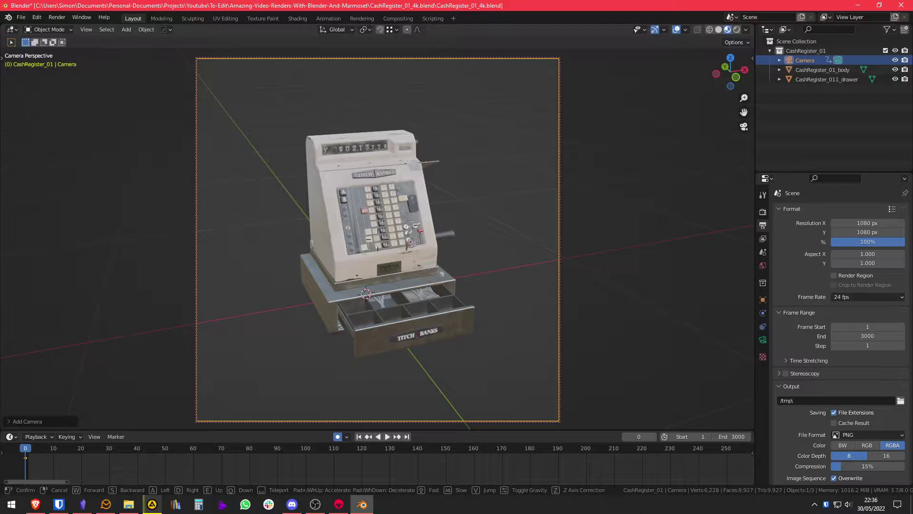
pyautogui.press('w')
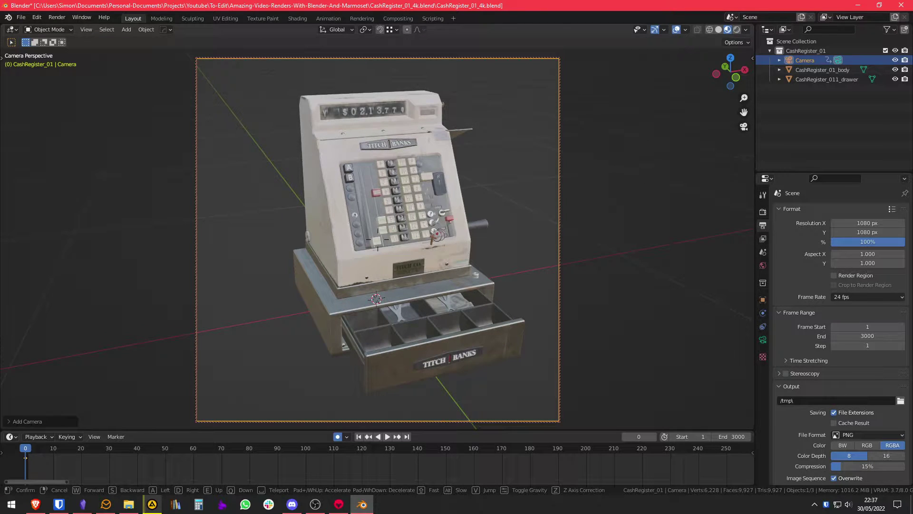
pyautogui.press('s')
pyautogui.press('ctrl+Print')
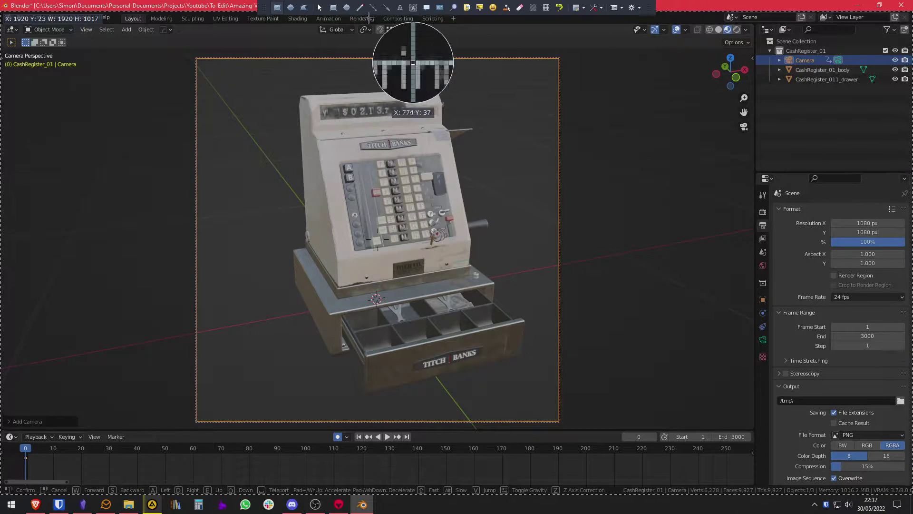
pyautogui.click(386, 8)
pyautogui.moveTo(114, 291); pyautogui.dragTo(232, 476)
pyautogui.press('Escape')
pyautogui.press('Escape')
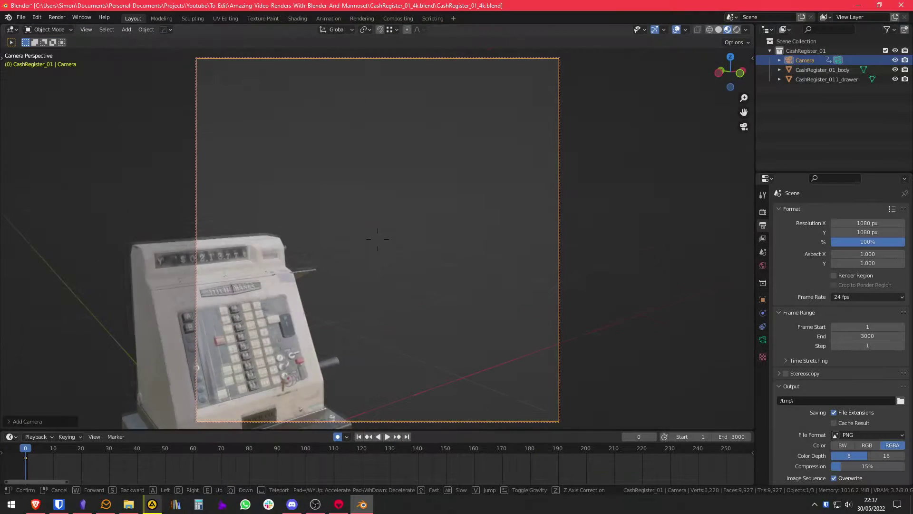
pyautogui.press('s')
pyautogui.click(378, 236)
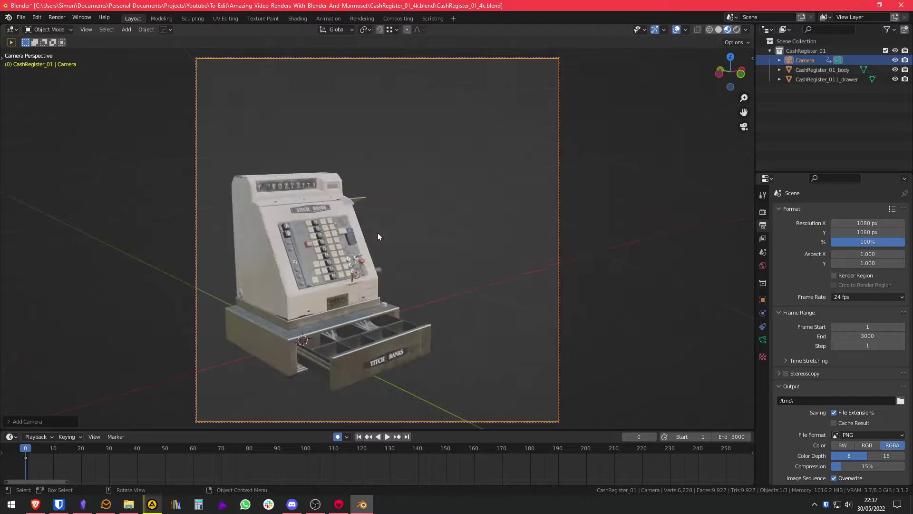
# Reframe the camera at frame 0 so the whole cash register sits near the centre of the frame.
pyautogui.moveTo(363, 268); pyautogui.dragTo(437, 224, button='middle')
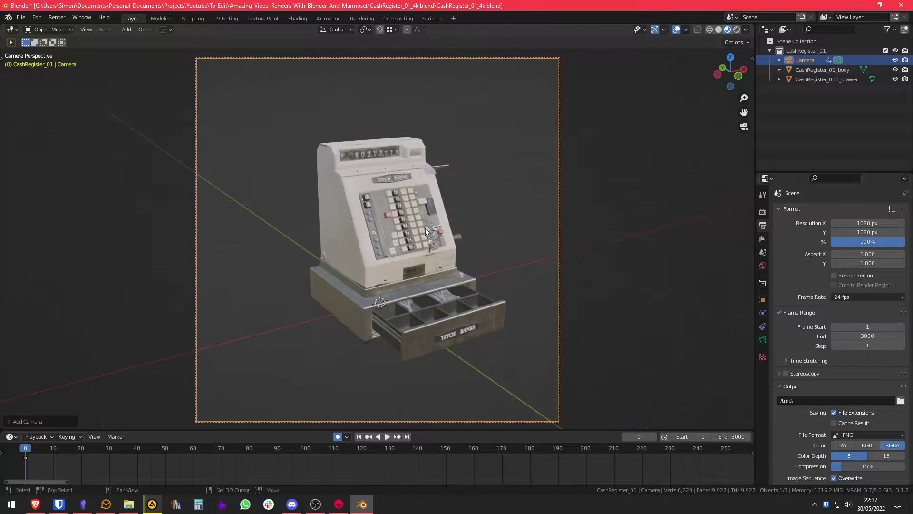
pyautogui.keyDown('shift'); pyautogui.moveTo(426, 232); pyautogui.dragTo(412, 235, button='middle'); pyautogui.keyUp('shift')
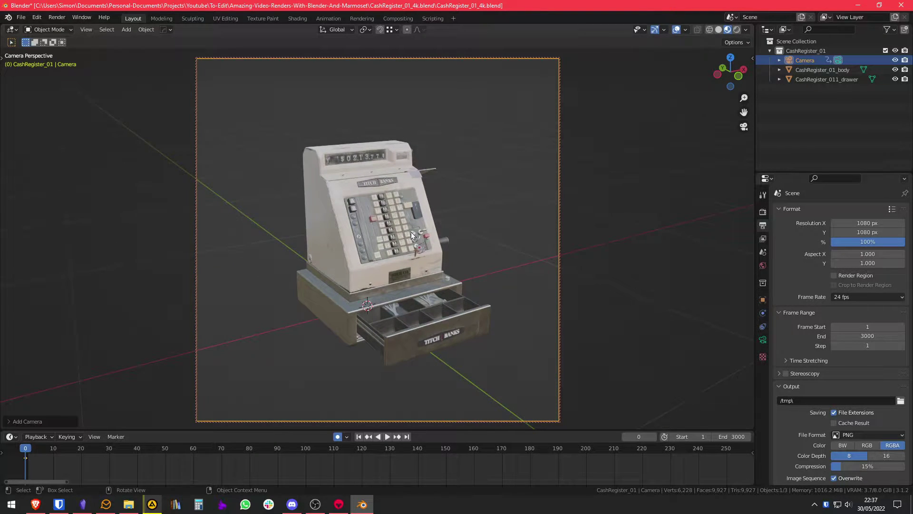
pyautogui.scroll(-2, 247, 458)
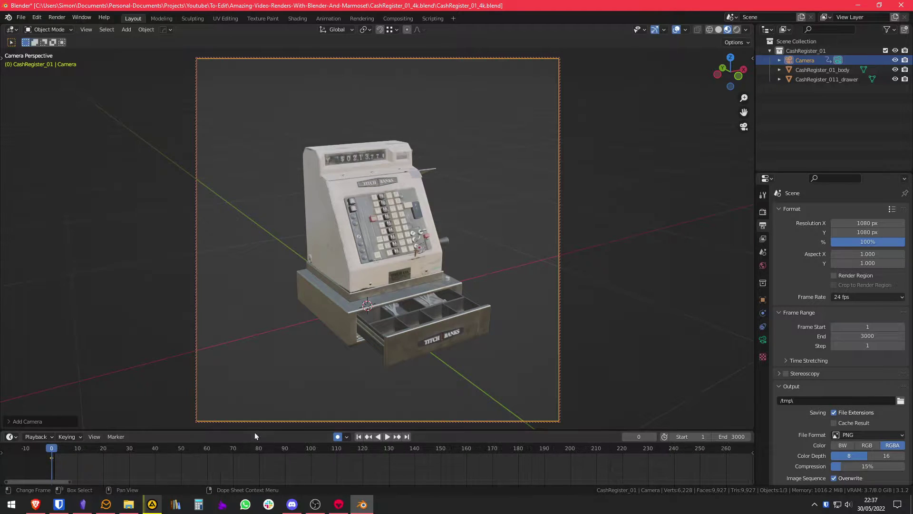
# Play the animation and record a Walk Navigation camera move past the crank side to a close-up of the keypad.
pyautogui.click(388, 437)
pyautogui.press('F3')
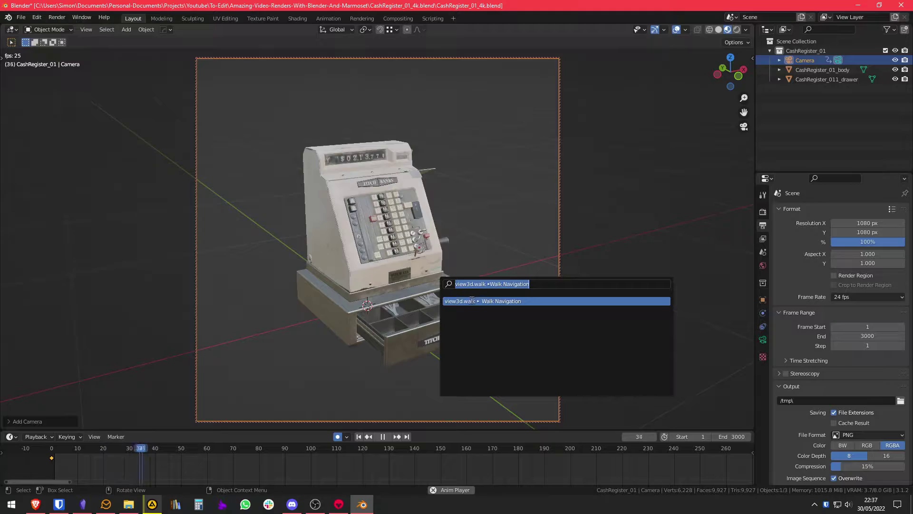
pyautogui.press('Return')
pyautogui.press('w')
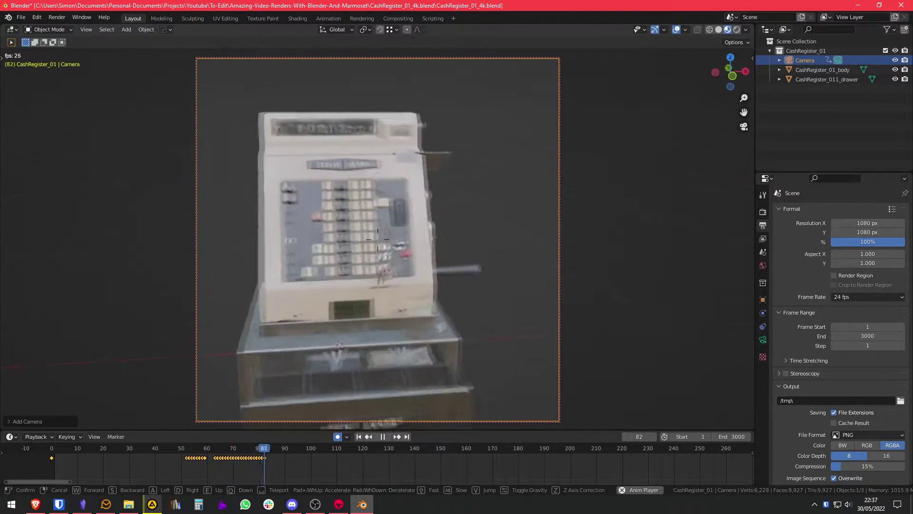
pyautogui.press('w')
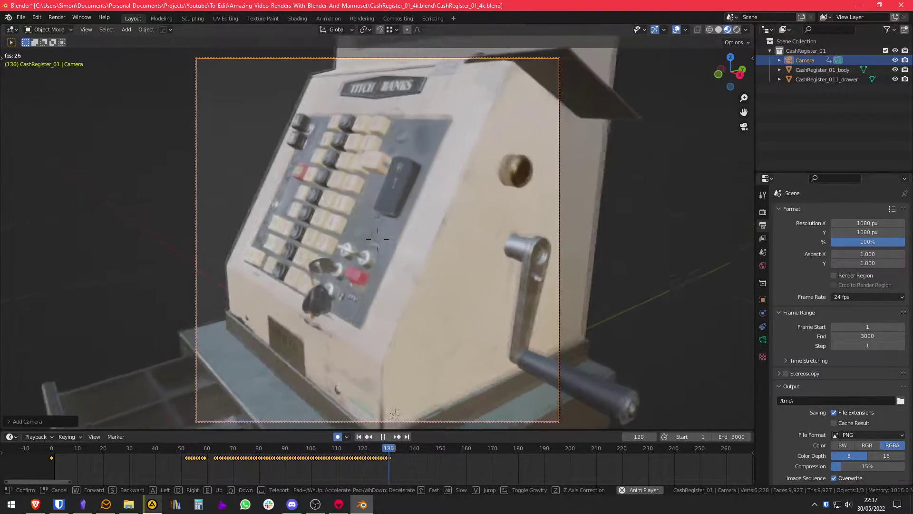
pyautogui.press('a')
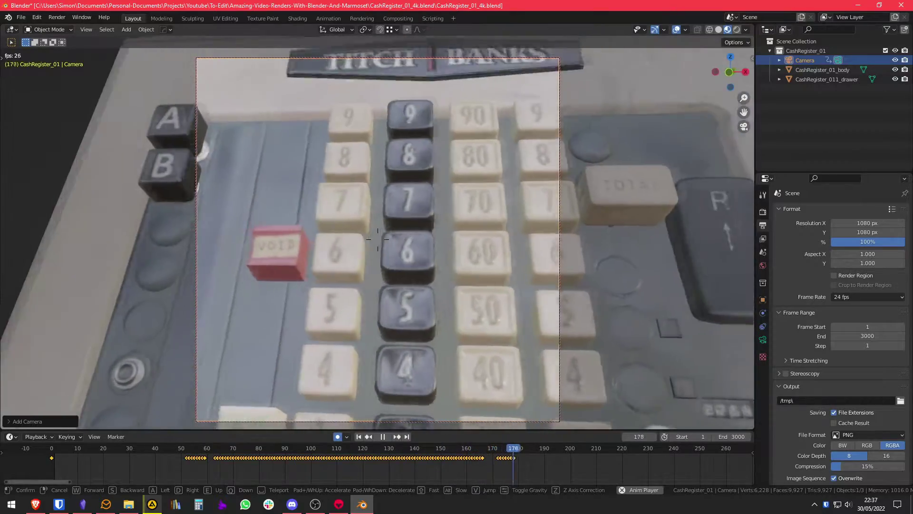
# Record the camera circling from the keypad close-up past the price display and name badge to the upper crank side.
pyautogui.press('a')
pyautogui.press('e')
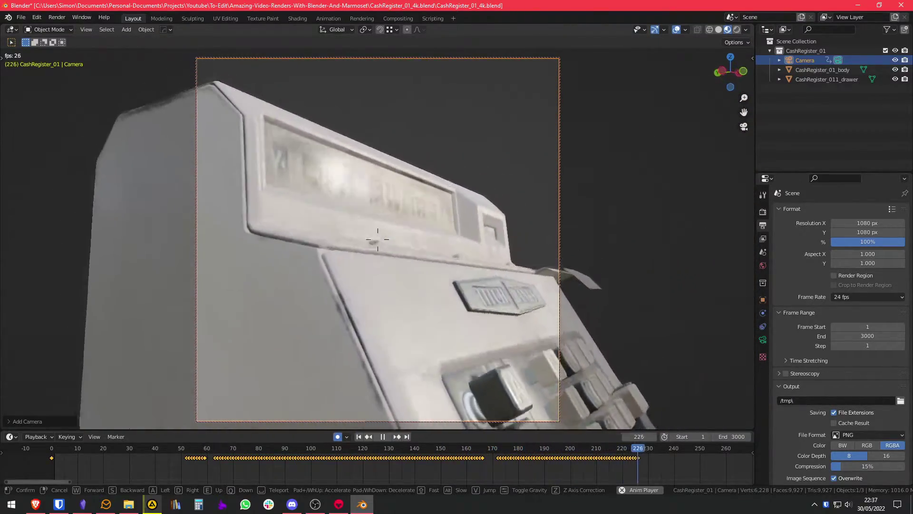
pyautogui.press('w')
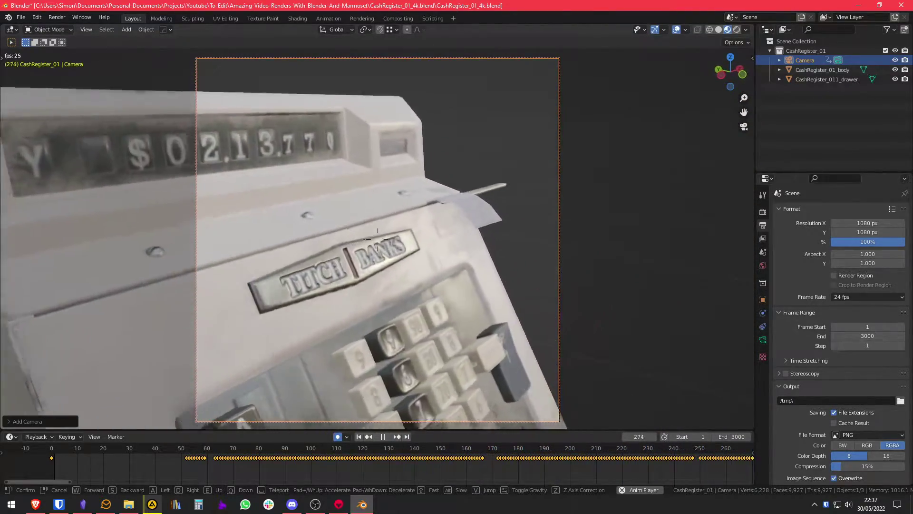
pyautogui.press('d')
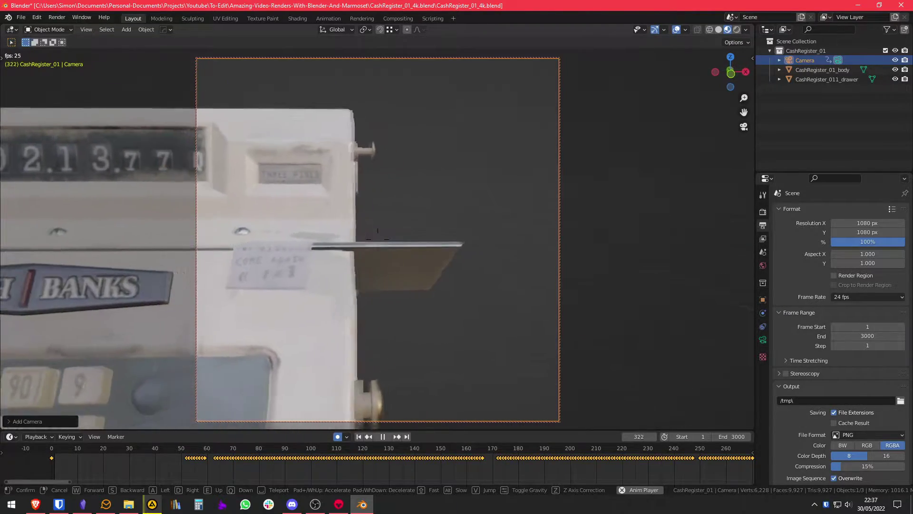
pyautogui.press('d')
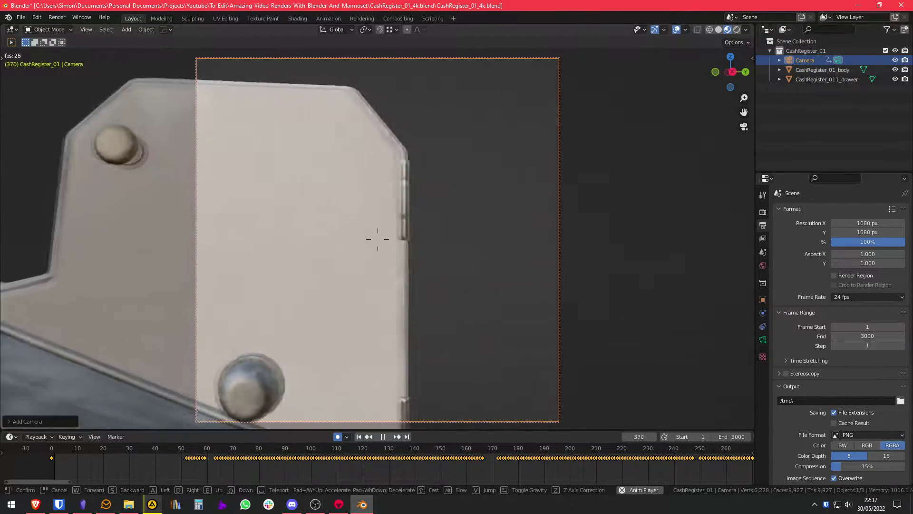
# Record the camera passing behind the register, descending to the base, and following the side opposite the crank to the drawer.
pyautogui.press('d')
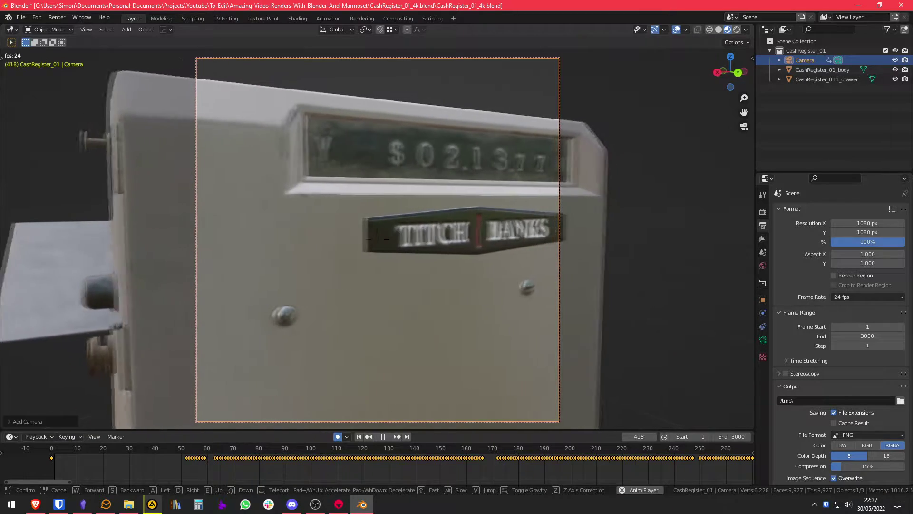
pyautogui.press('d')
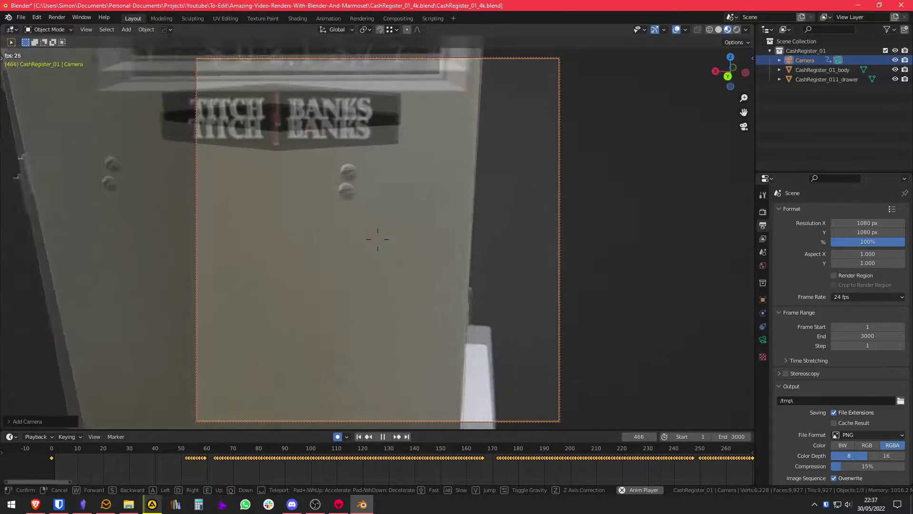
pyautogui.press('d')
pyautogui.press('q')
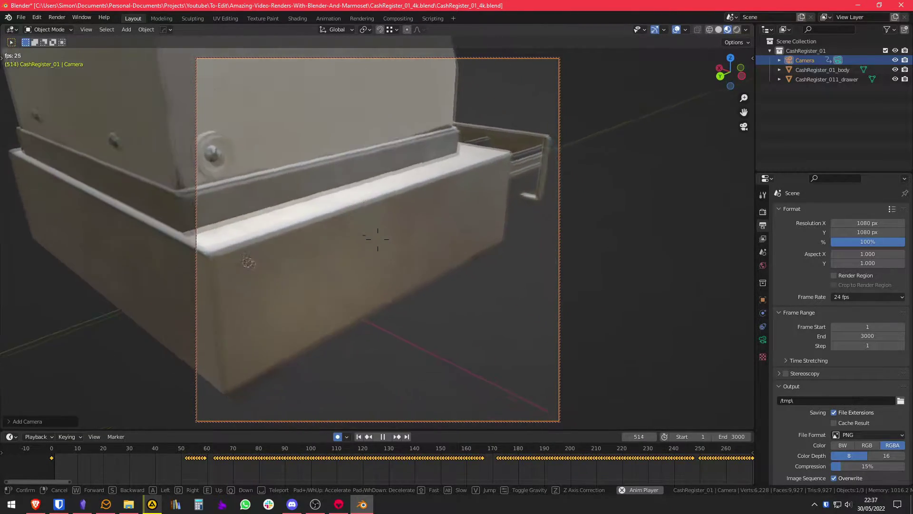
pyautogui.press('w')
pyautogui.press('d')
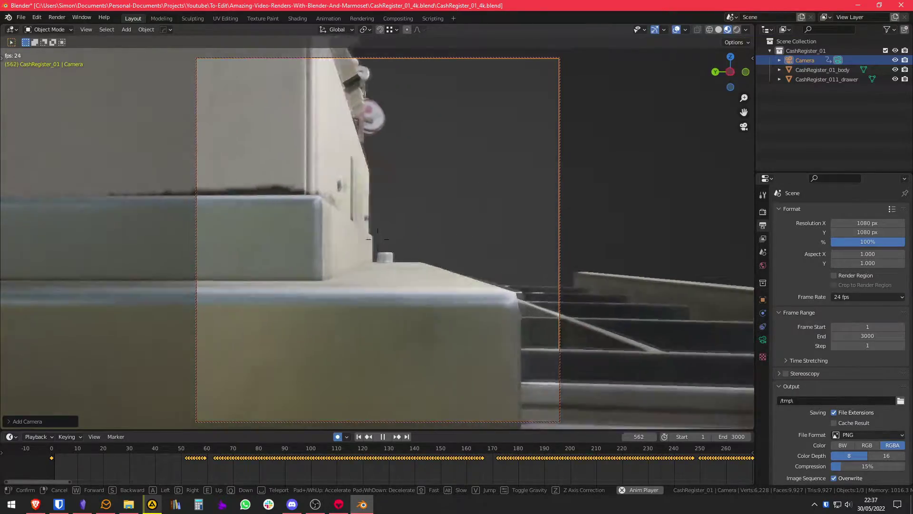
# Record the camera rising to the hanging key tags, swinging towards the crank side, and backing away to a low front view.
pyautogui.press('e')
pyautogui.press('d')
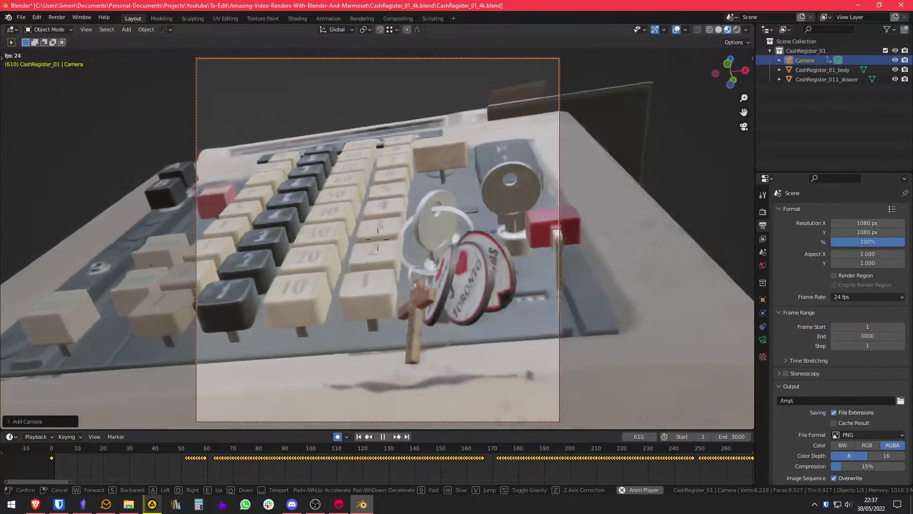
pyautogui.press('s')
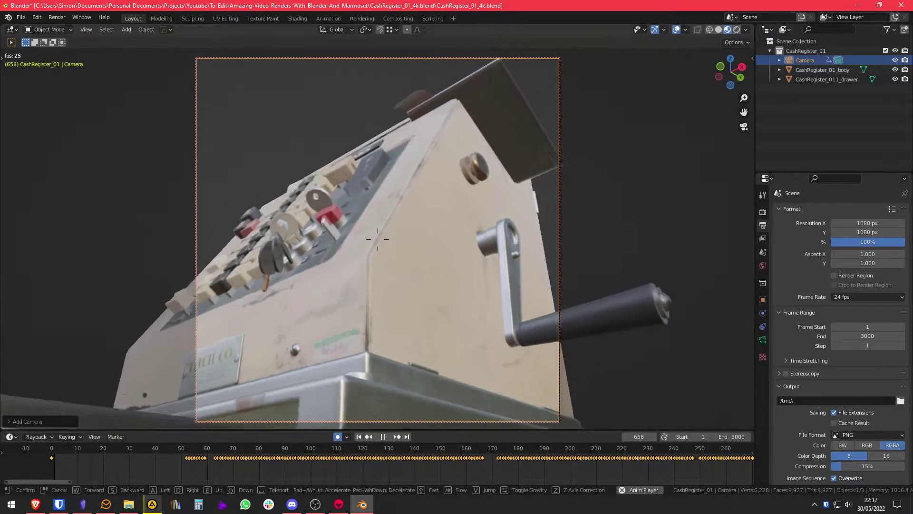
pyautogui.press('a')
pyautogui.press('a')
pyautogui.press('s')
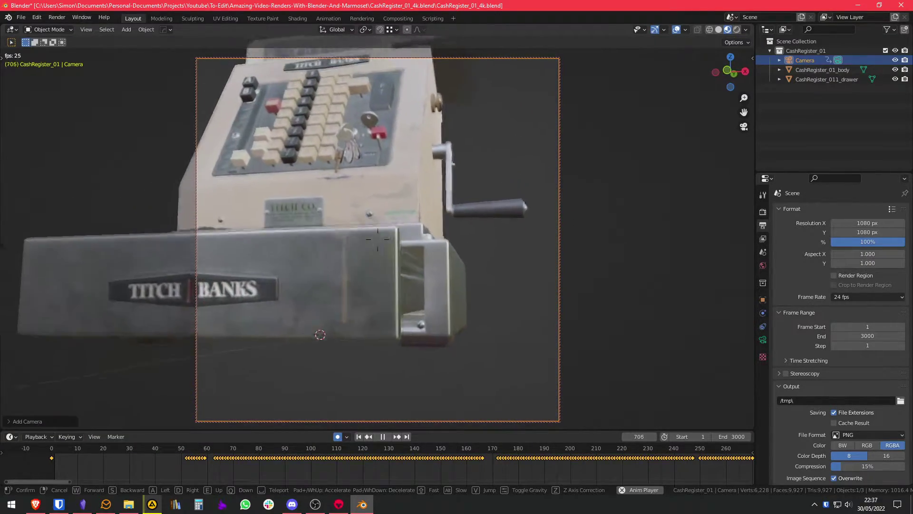
# Record the camera pushing in over the keypad and sweeping around to an angled close-up of the display and name badge.
pyautogui.press('w')
pyautogui.press('e')
pyautogui.press('a')
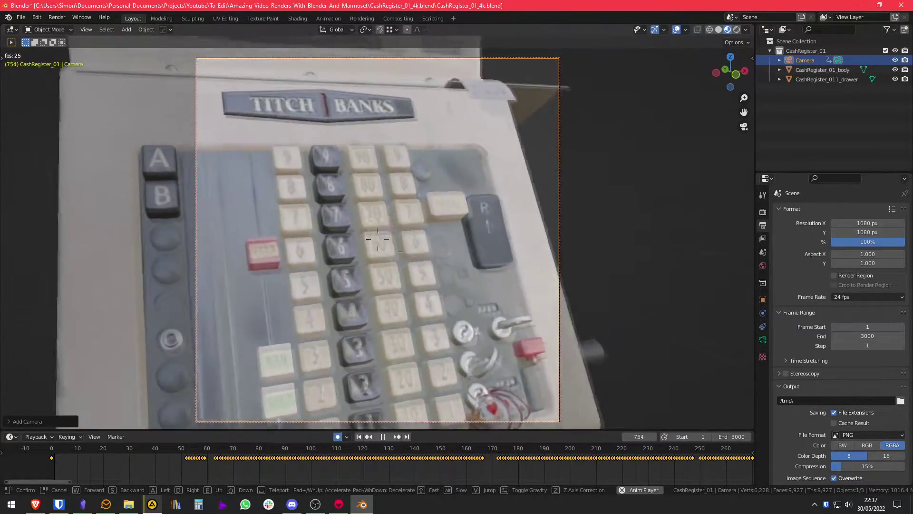
pyautogui.press('s')
pyautogui.press('a')
pyautogui.press('w')
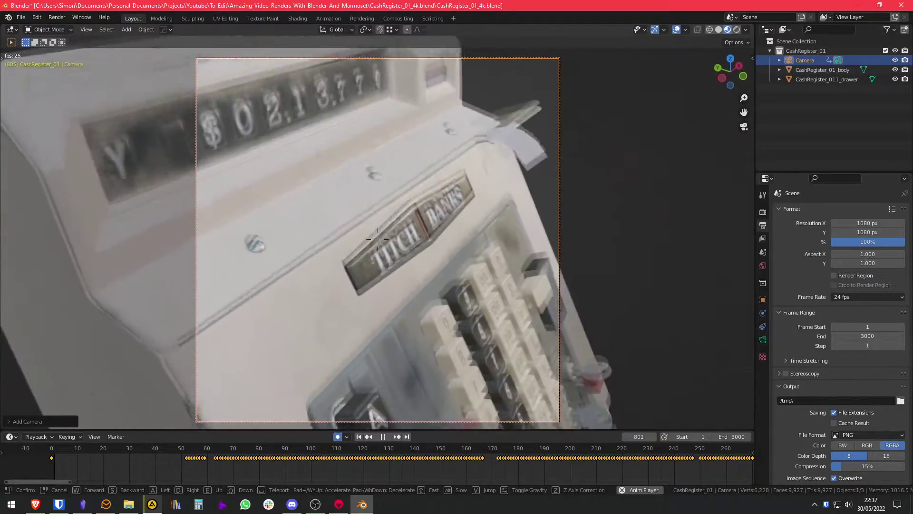
# Record the camera passing the hanging keys and circling closely around the crank handle.
pyautogui.press('d')
pyautogui.press('w')
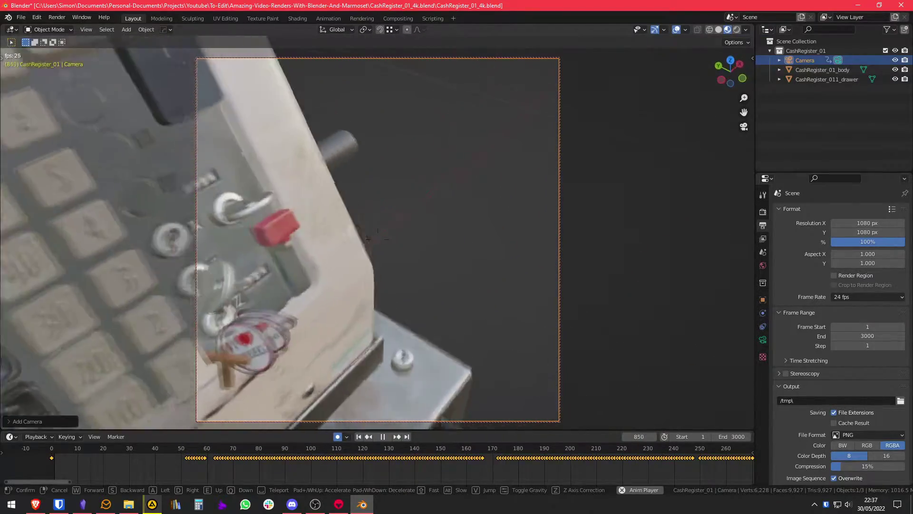
pyautogui.press('d')
pyautogui.press('e')
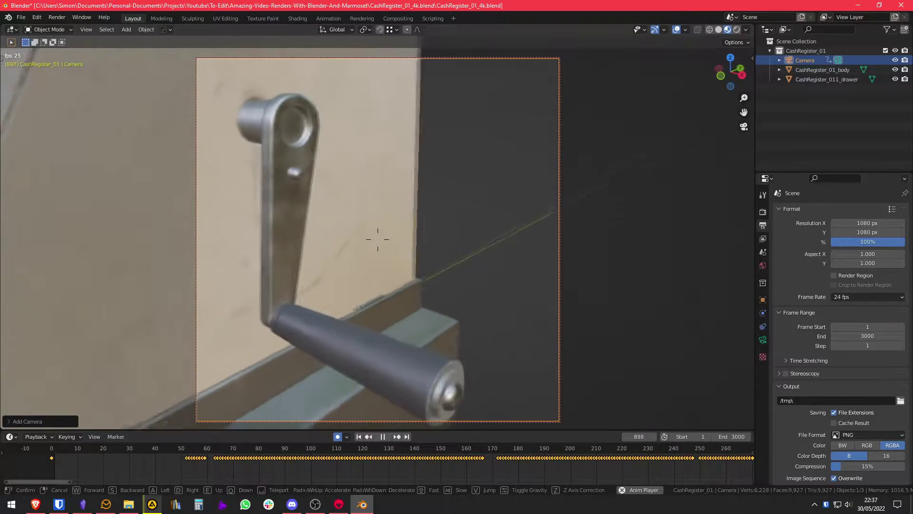
pyautogui.press('d')
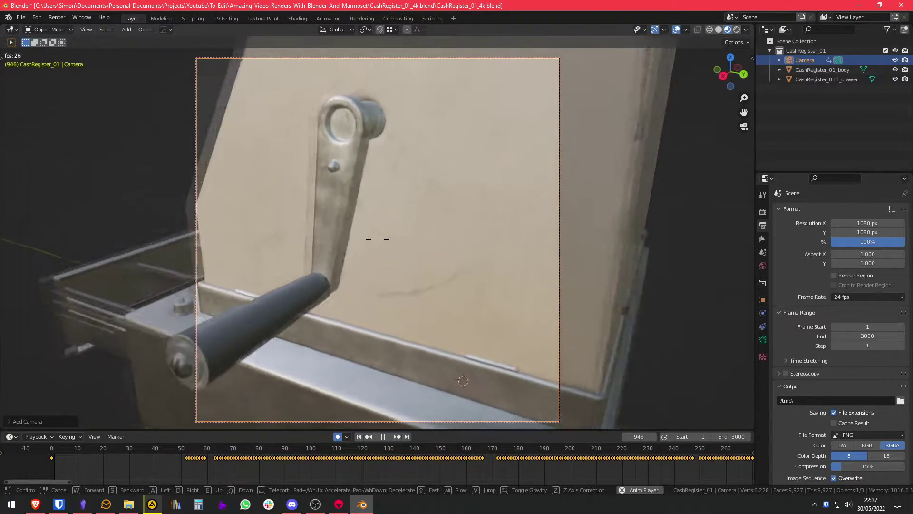
pyautogui.press('d')
pyautogui.press('a')
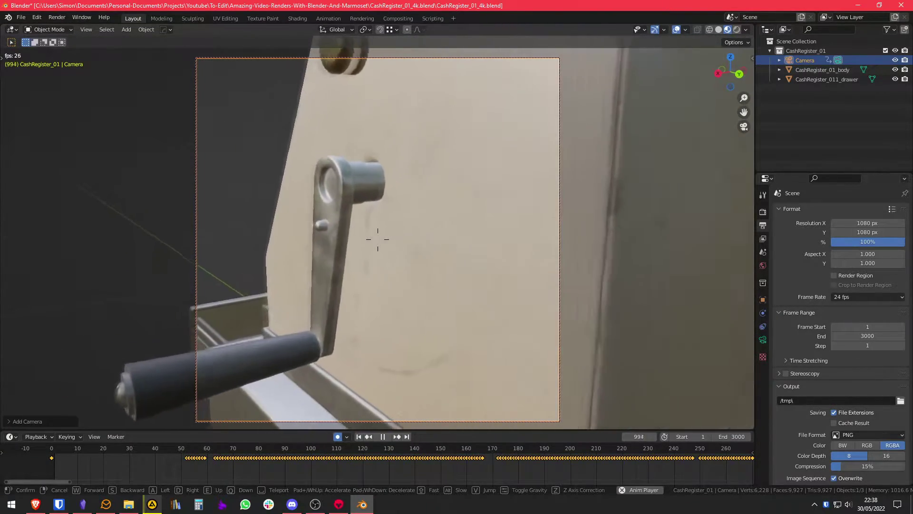
# Record the camera moving in on the side of the open drawer and pulling back to a full crank-side view.
pyautogui.press('w')
pyautogui.press('a')
pyautogui.press('w')
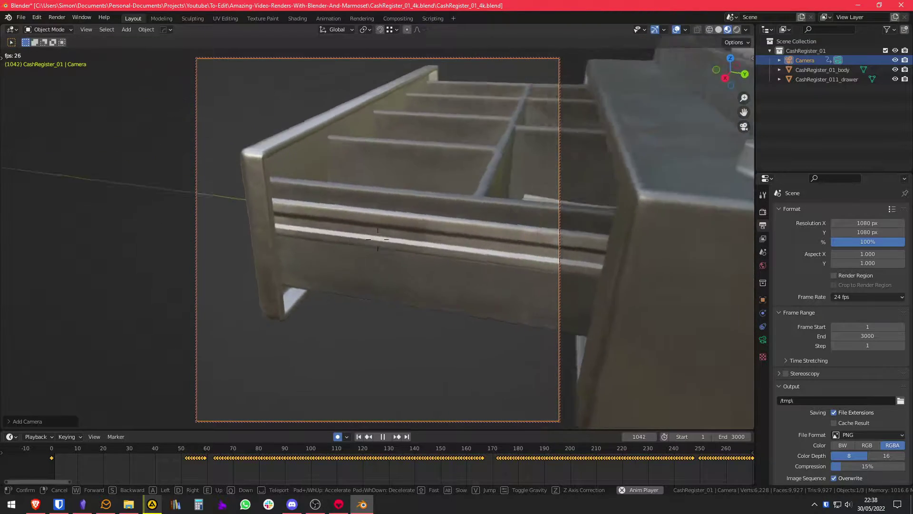
pyautogui.press('d')
pyautogui.press('s')
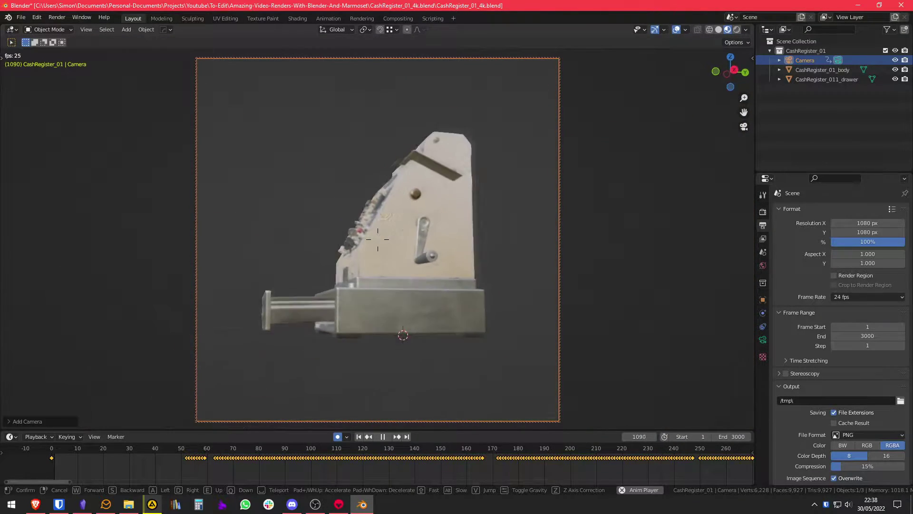
# Record the camera climbing from the drawer to the price display and crossing over to the A and B keys.
pyautogui.press('w')
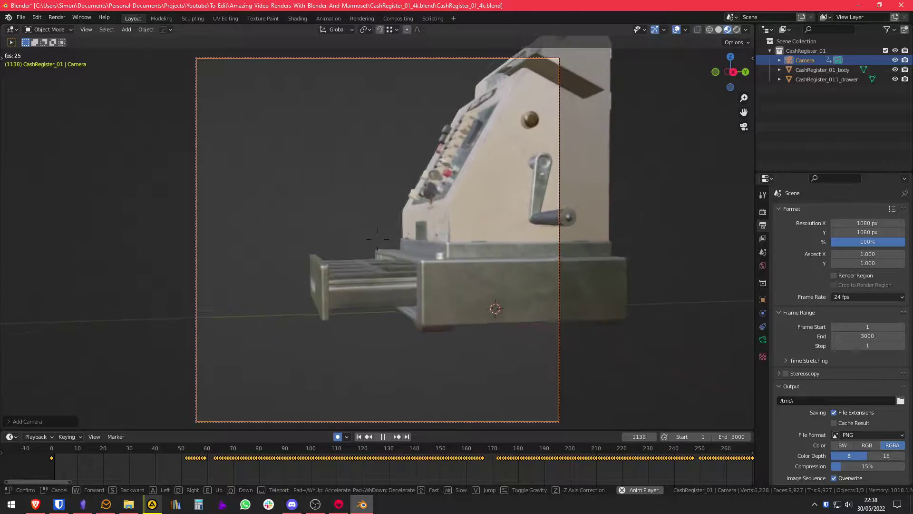
pyautogui.press('e')
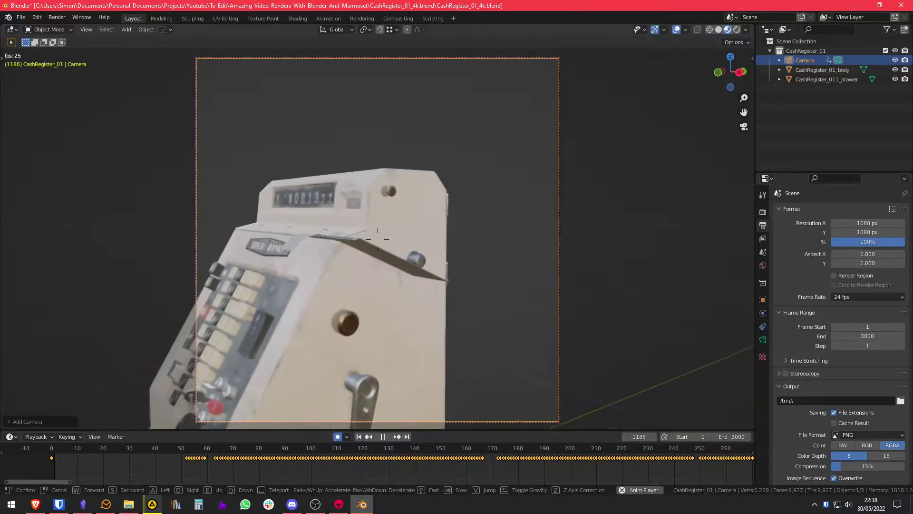
pyautogui.press('w')
pyautogui.press('a')
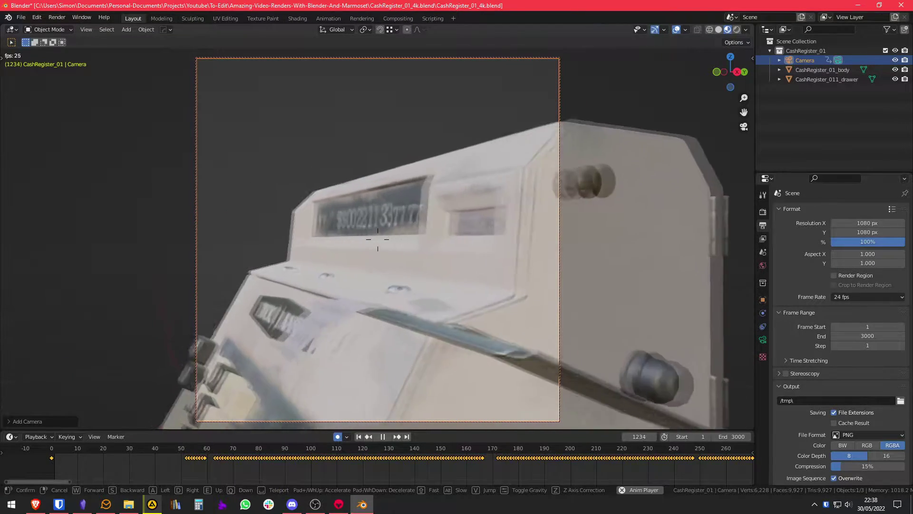
pyautogui.press('w')
pyautogui.press('a')
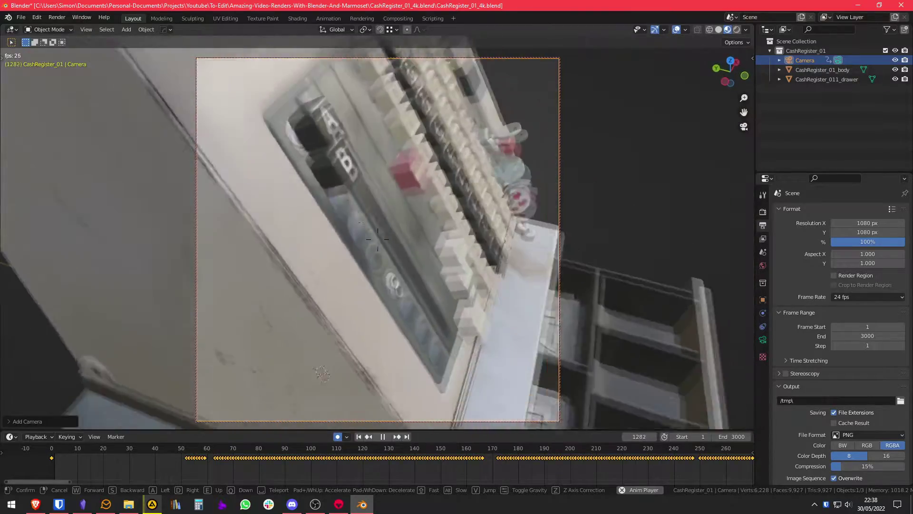
# Record the camera dropping to the open drawer, sweeping past the crank handle, and backing off around the rear corner.
pyautogui.press('d')
pyautogui.press('q')
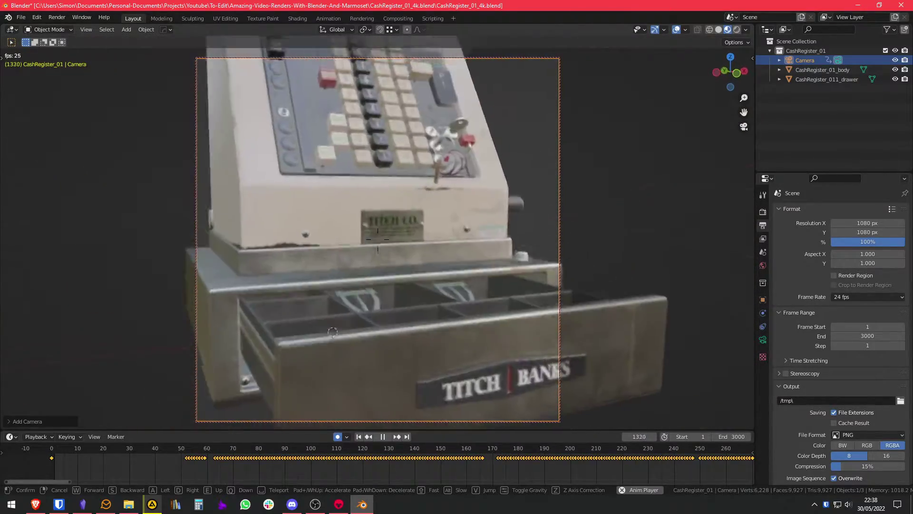
pyautogui.press('w')
pyautogui.press('d')
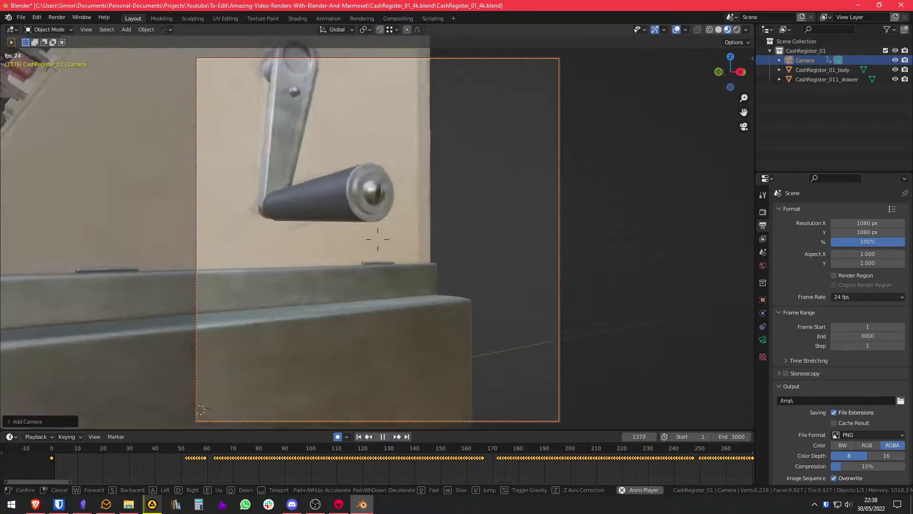
pyautogui.press('s')
pyautogui.press('d')
pyautogui.press('a')
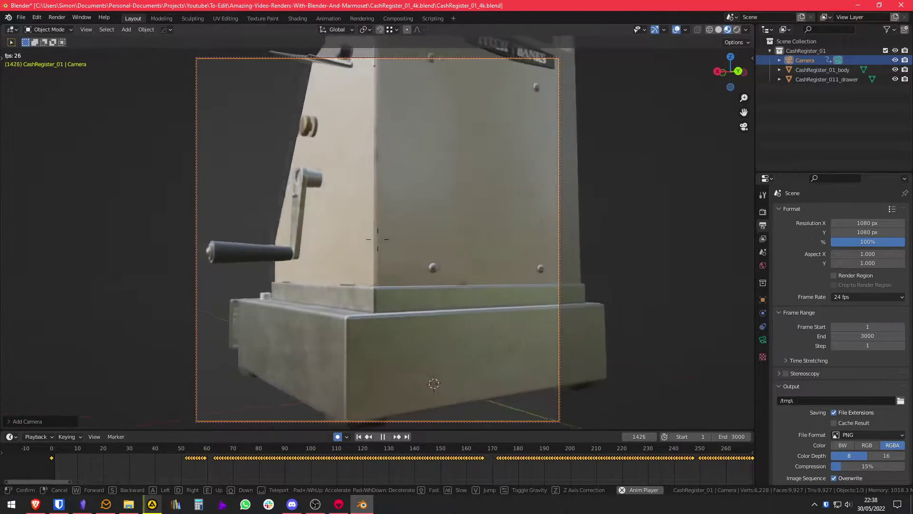
# Record the camera returning to the front, pulling back, and swaying around to a full three-quarter view with the open drawer.
pyautogui.press('a')
pyautogui.press('w')
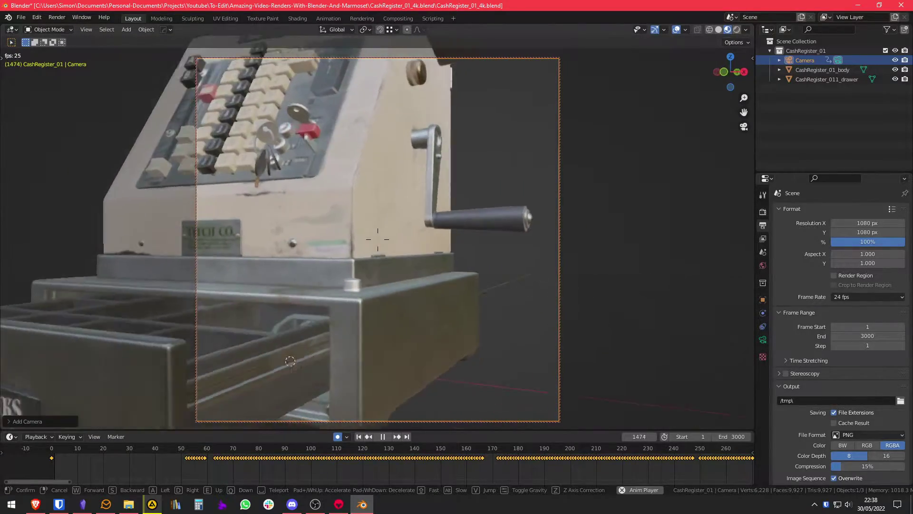
pyautogui.press('s')
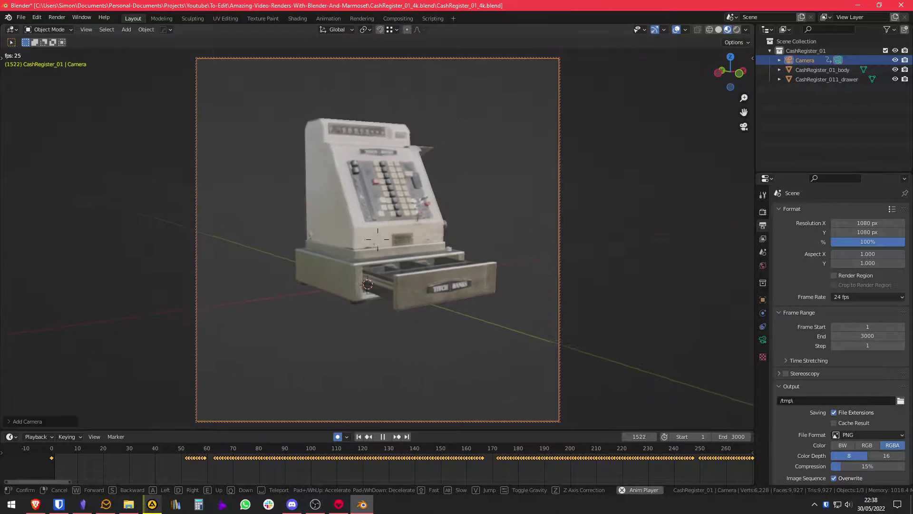
pyautogui.press('d')
pyautogui.press('w')
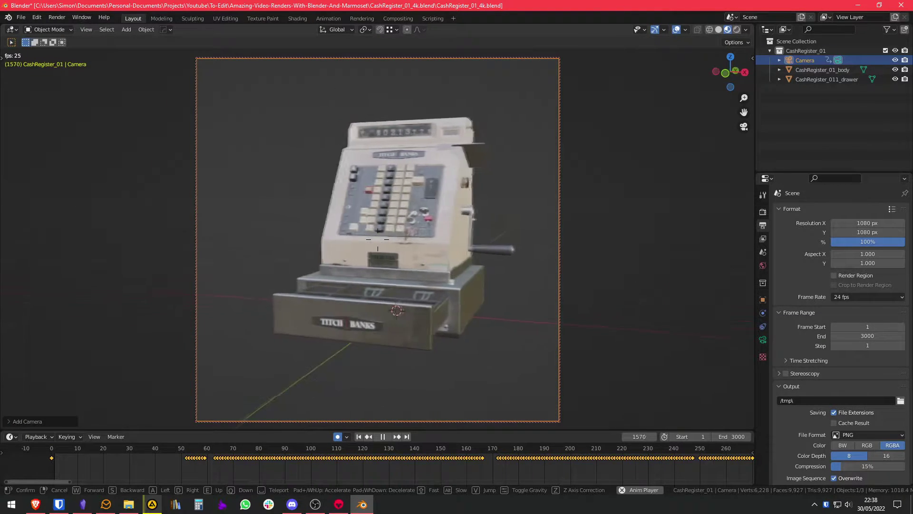
pyautogui.press('a')
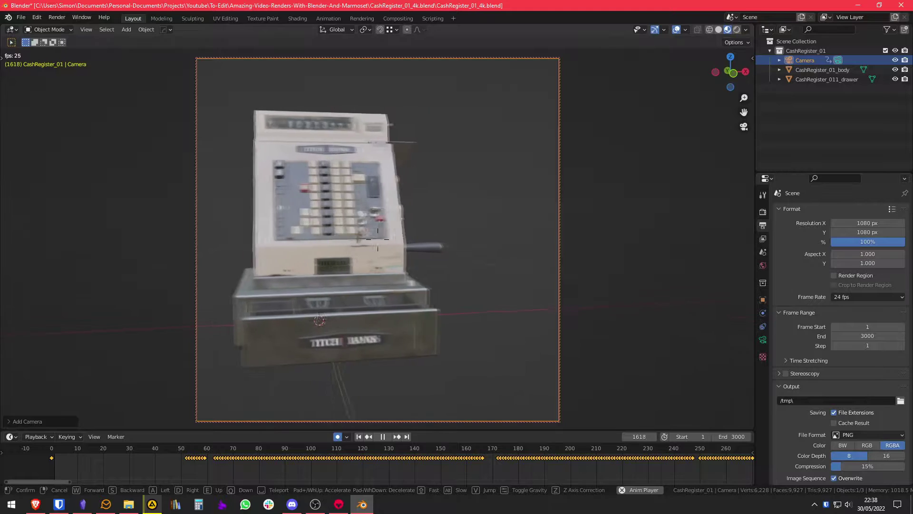
pyautogui.press('a')
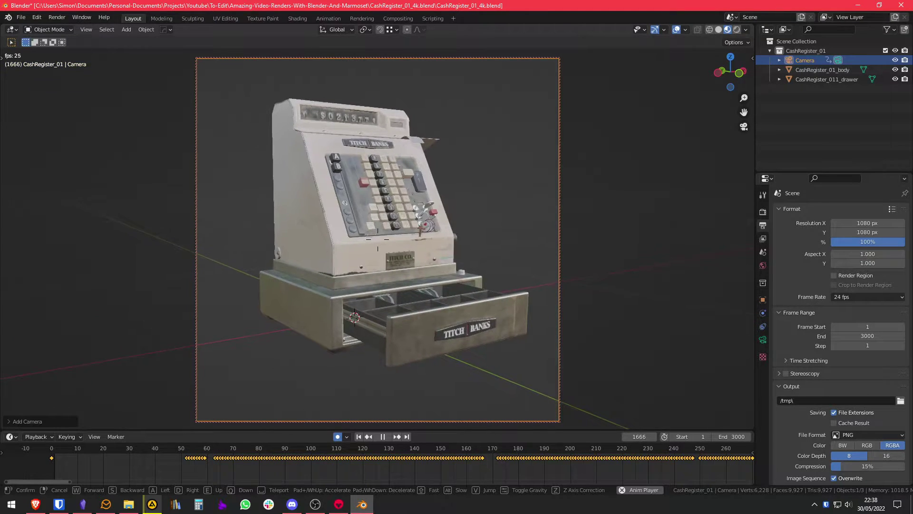
# End the Walk Navigation recording at frame 1720 and turn off auto keying.
pyautogui.click(378, 236)
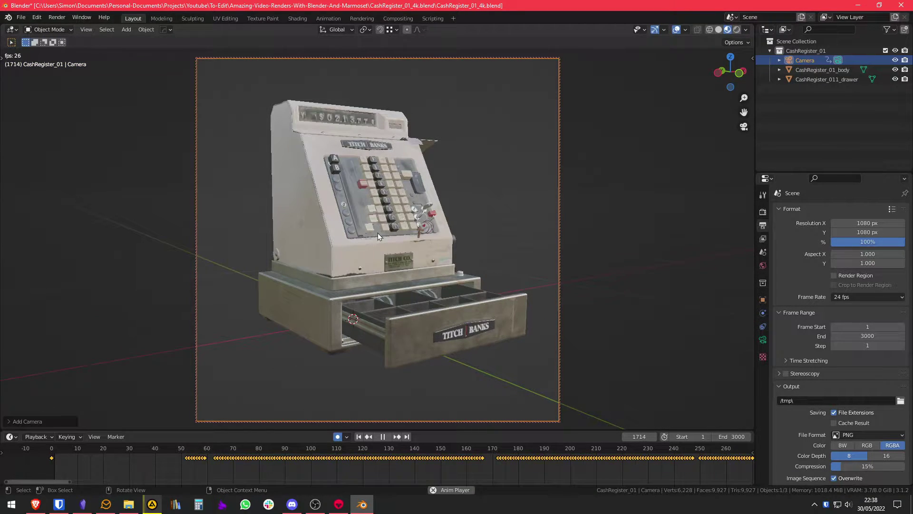
pyautogui.press('space')
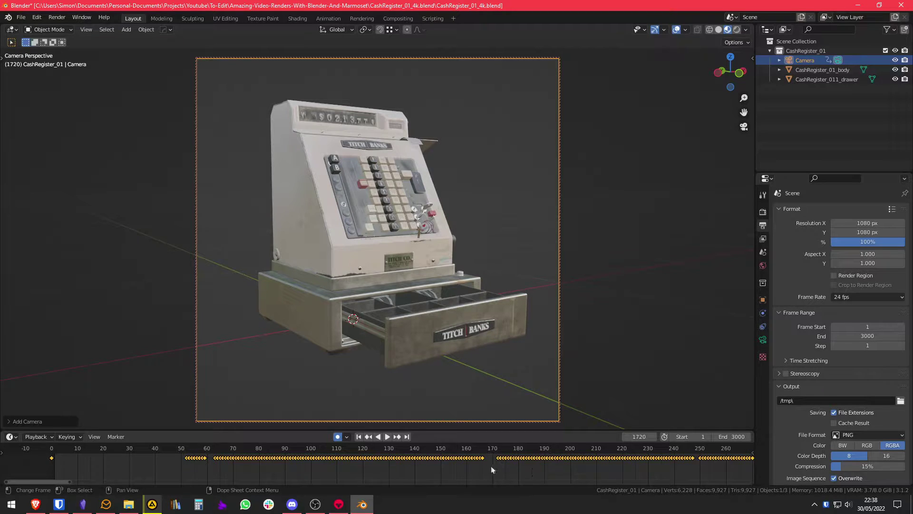
pyautogui.scroll(-6, 435, 469)
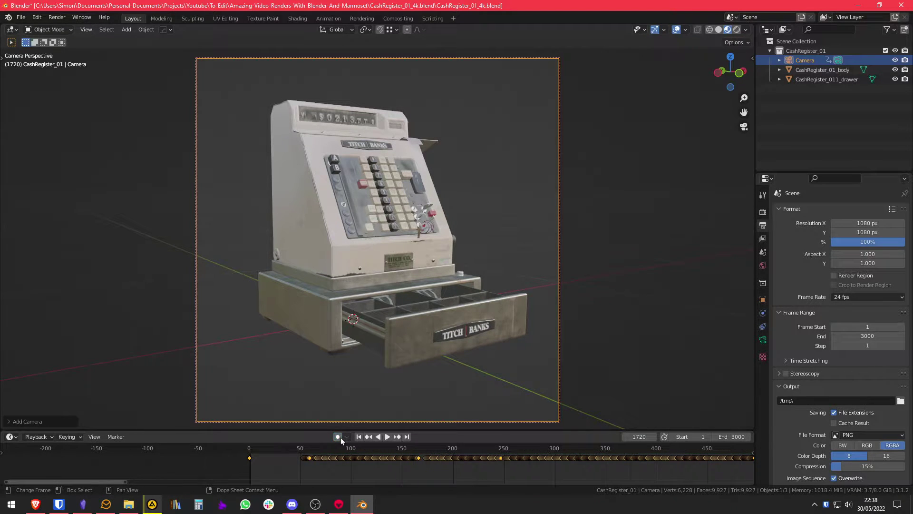
pyautogui.scroll(-1, 364, 455)
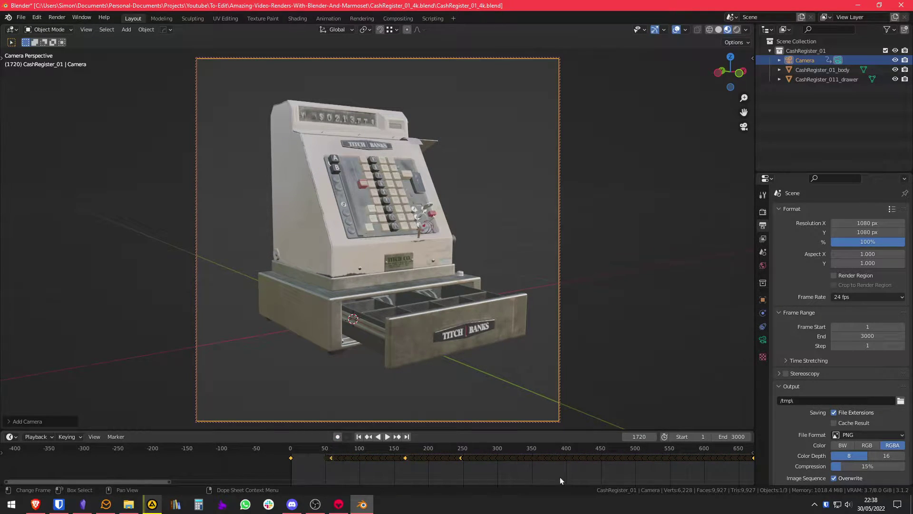
# Set up the Animation workspace with one merged 3D viewport above two side-by-side Dope Sheets.
pyautogui.scroll(-3, 563, 474)
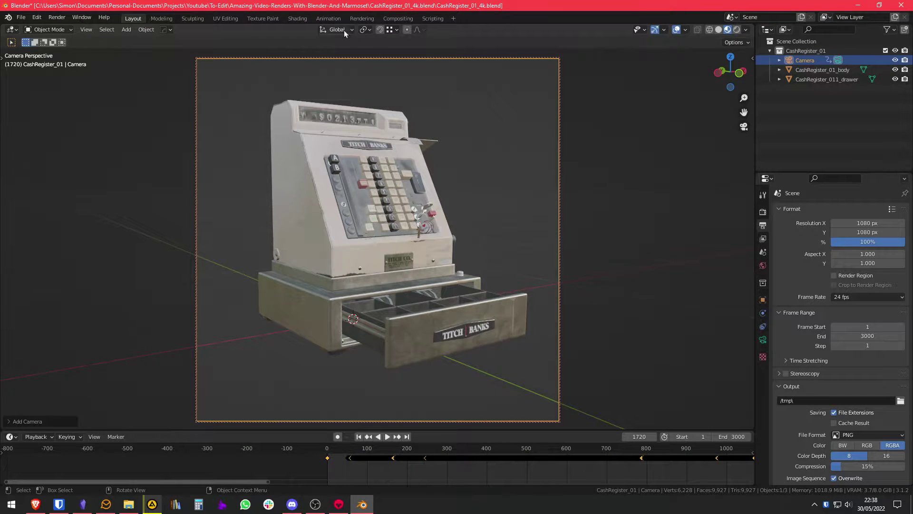
pyautogui.click(329, 19)
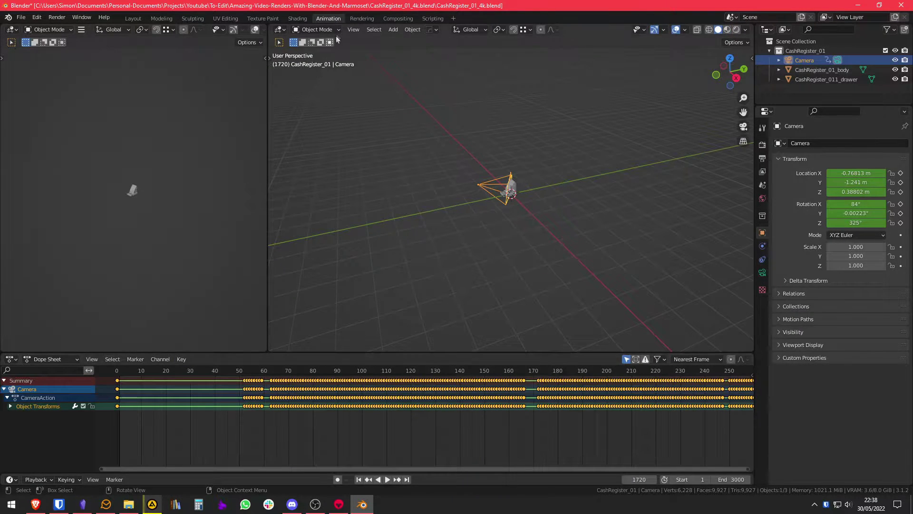
pyautogui.moveTo(752, 354); pyautogui.dragTo(406, 359)
pyautogui.moveTo(271, 23); pyautogui.dragTo(253, 41)
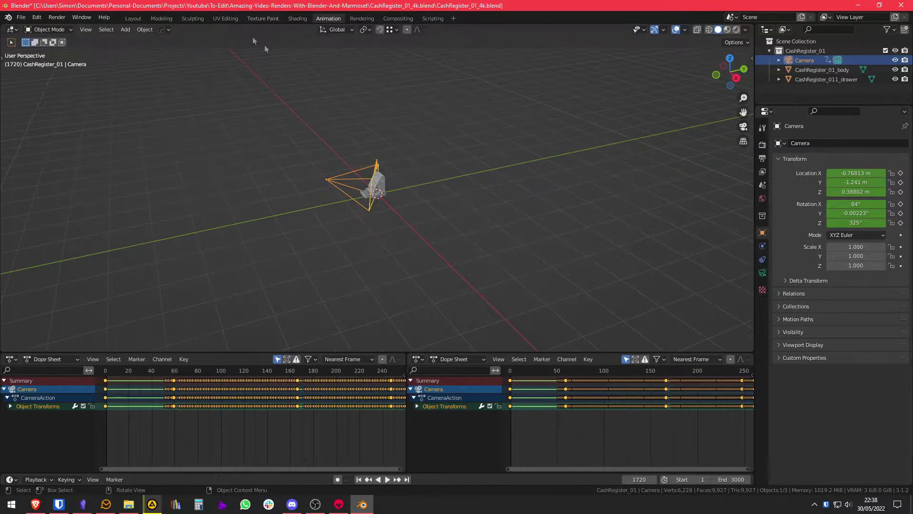
# Show the merged 3D viewport through the active camera with the View Camera command.
pyautogui.click(410, 130)
pyautogui.press('F3')
pyautogui.write('vi')
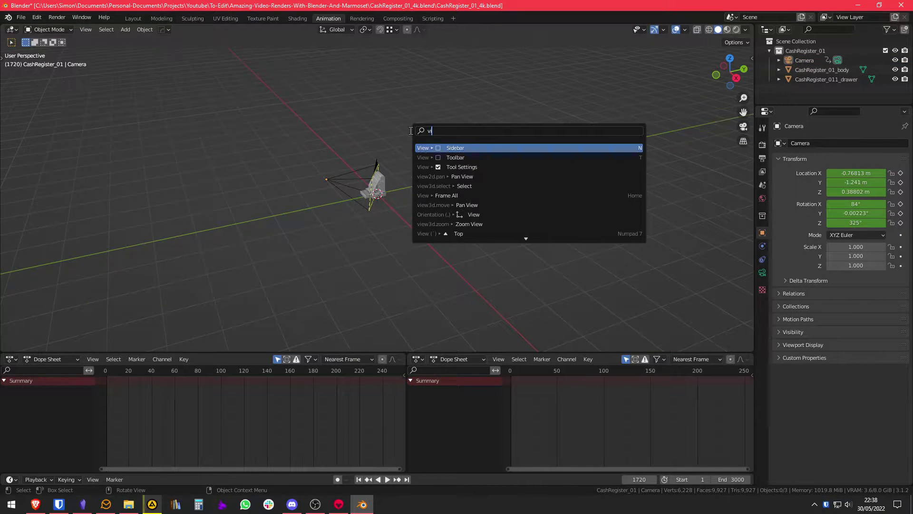
pyautogui.write('ew camera')
pyautogui.press('Down')
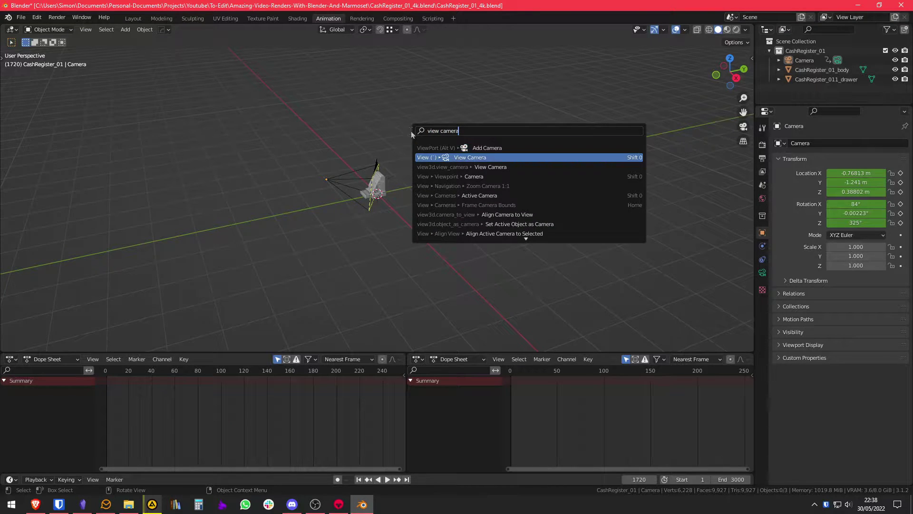
pyautogui.press('Return')
pyautogui.scroll(-2, 380, 234)
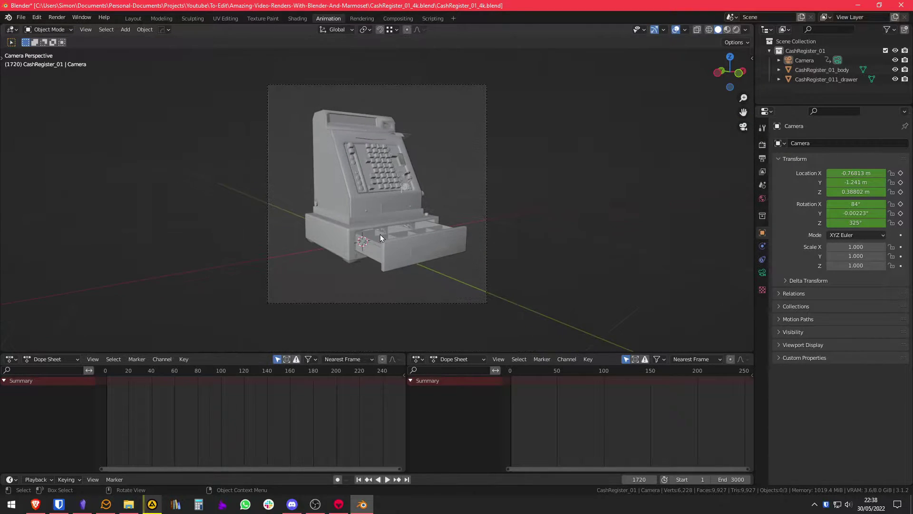
# Review the 3D viewport's View Lock settings and reselect the camera.
pyautogui.press('n')
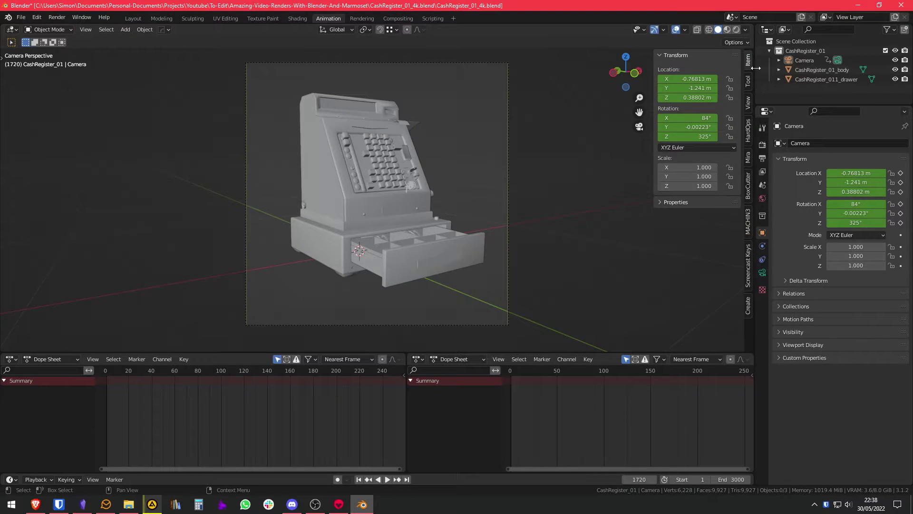
pyautogui.scroll(-2, 750, 74)
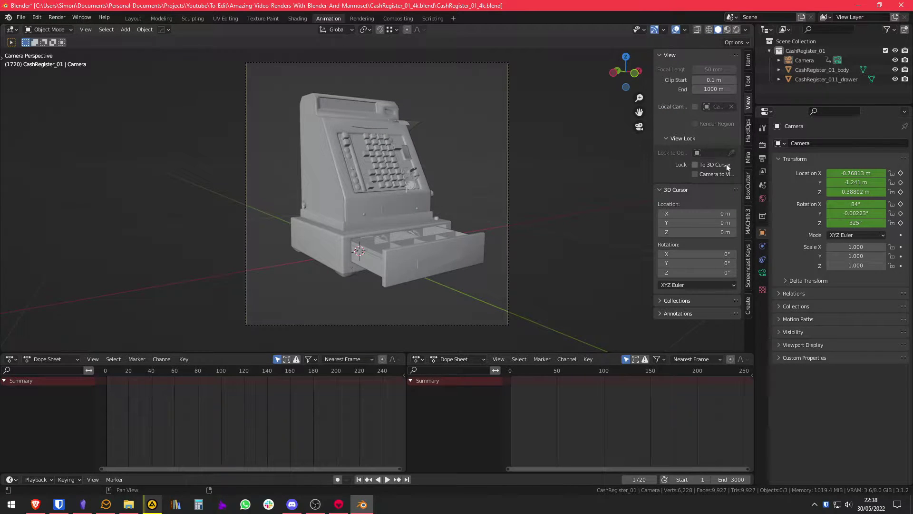
pyautogui.press('n')
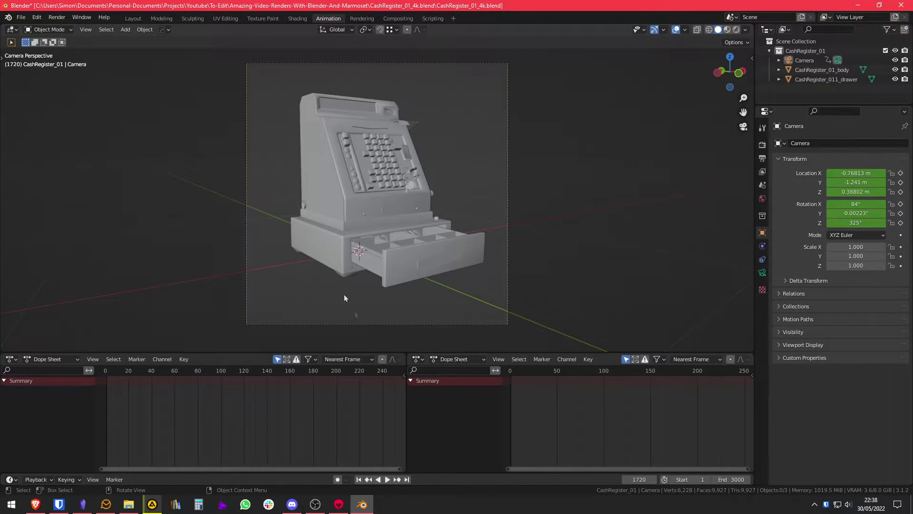
pyautogui.click(508, 145)
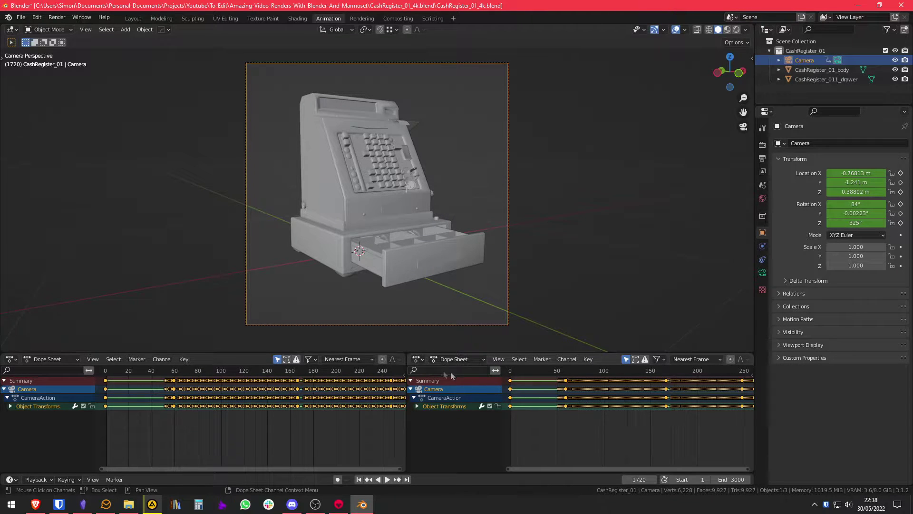
# Turn the second Dope Sheet into a Graph Editor and rename the camera's action FlyNavigation.
pyautogui.click(422, 360)
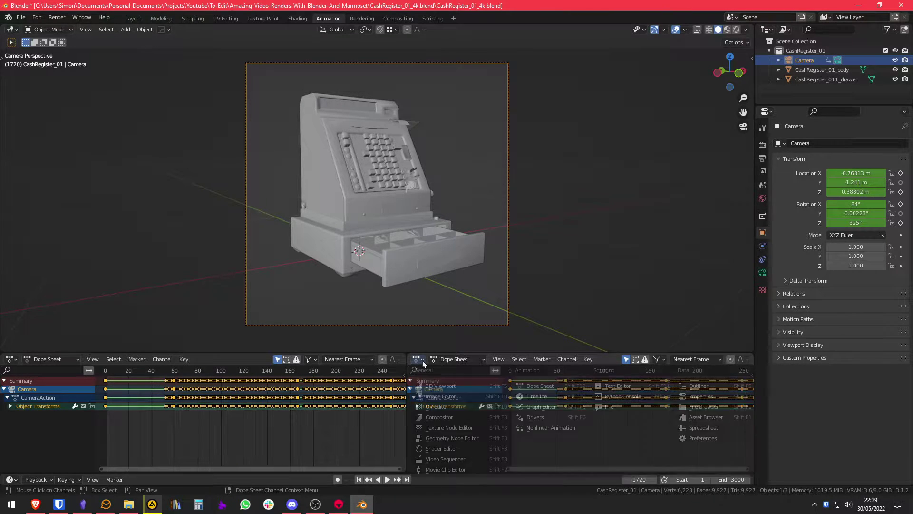
pyautogui.click(550, 407)
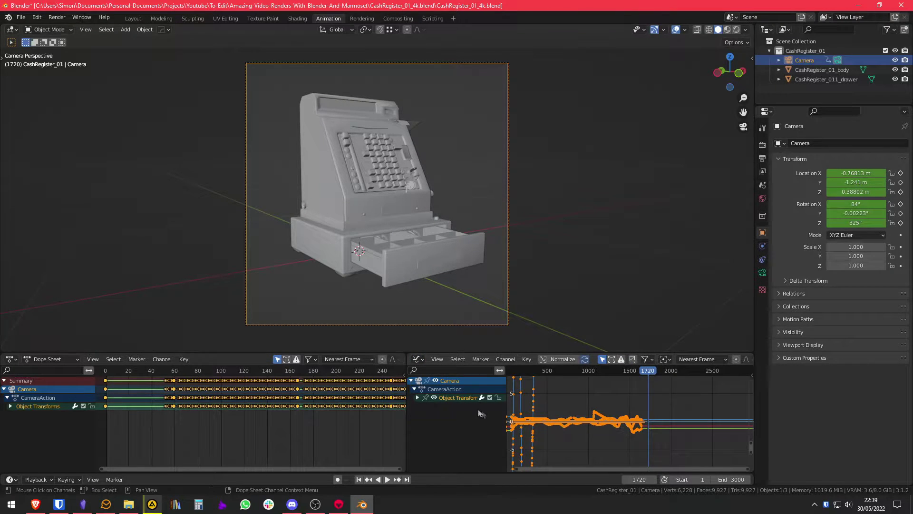
pyautogui.doubleClick(449, 389)
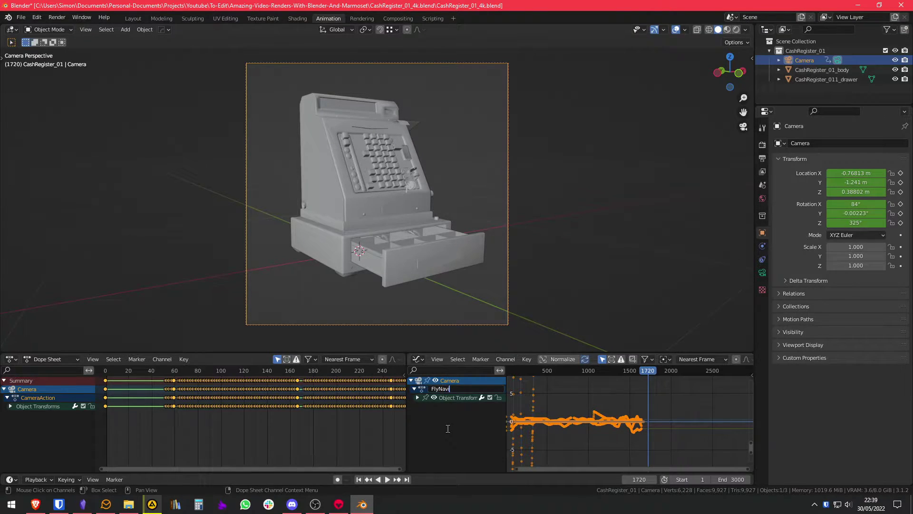
pyautogui.write('n')
pyautogui.press('Return')
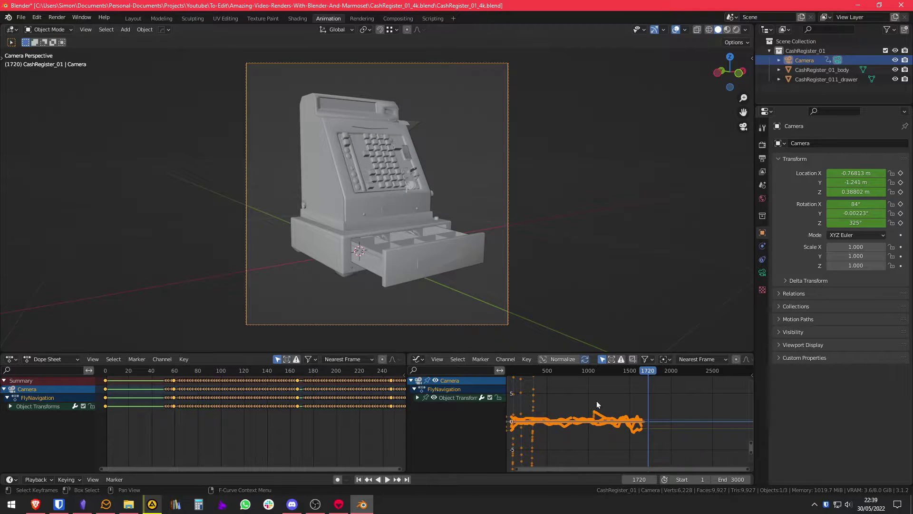
# Maximize the Graph Editor and display the camera's curves normalized, with the whole recording in view.
pyautogui.hotkey('ctrl', 'space')
pyautogui.hotkey('ctrl', 'space')
pyautogui.hotkey('ctrl', 'space')
pyautogui.hotkey('ctrl', 'space')
pyautogui.hotkey('ctrl', 'space')
pyautogui.hotkey('ctrl', 'space')
pyautogui.hotkey('ctrl', 'space')
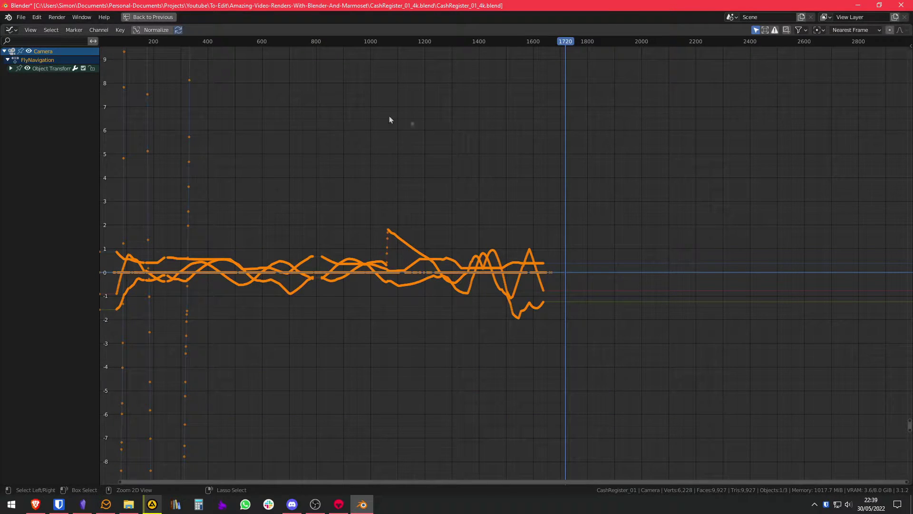
pyautogui.click(154, 30)
pyautogui.press('Home')
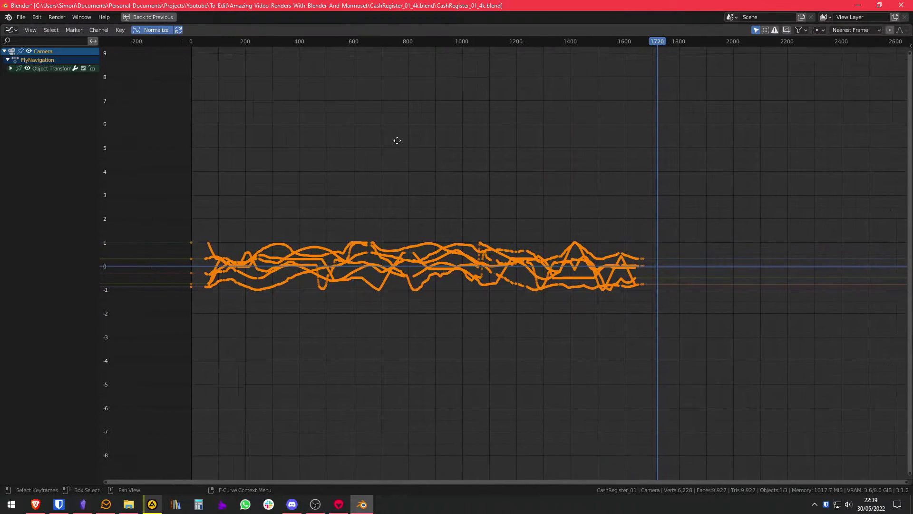
pyautogui.moveTo(346, 195); pyautogui.dragTo(372, 206, button='middle')
pyautogui.scroll(4, 394, 200)
pyautogui.scroll(-2, 393, 201)
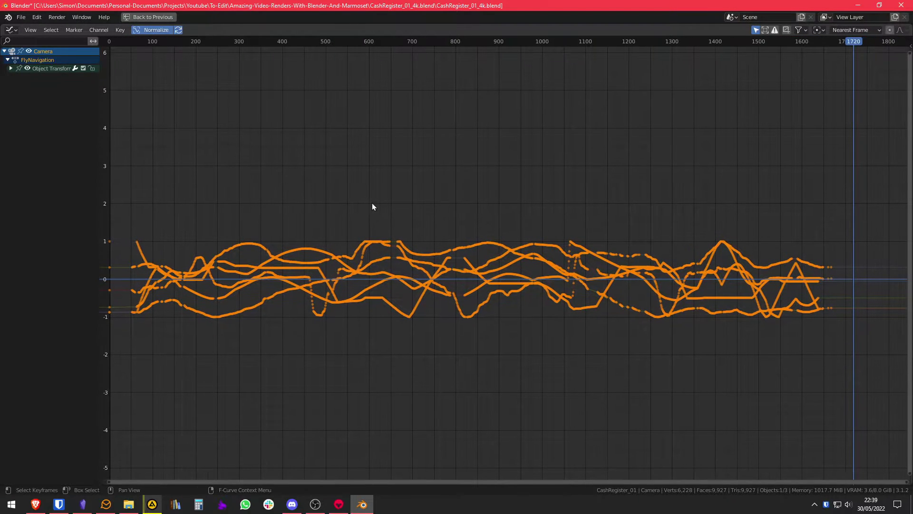
# Select all of the camera's keyframes and fill the gaps between them with Sample Keyframes.
pyautogui.click(124, 33)
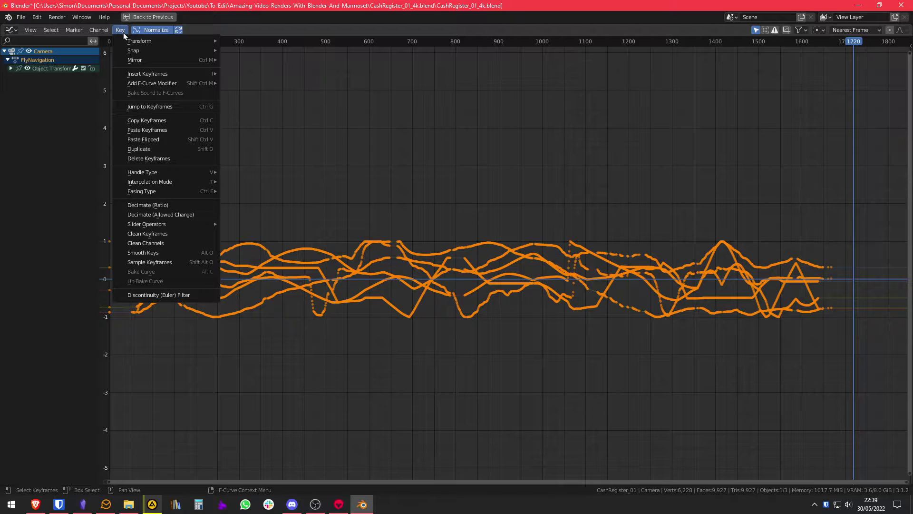
pyautogui.click(460, 164)
pyautogui.press('a')
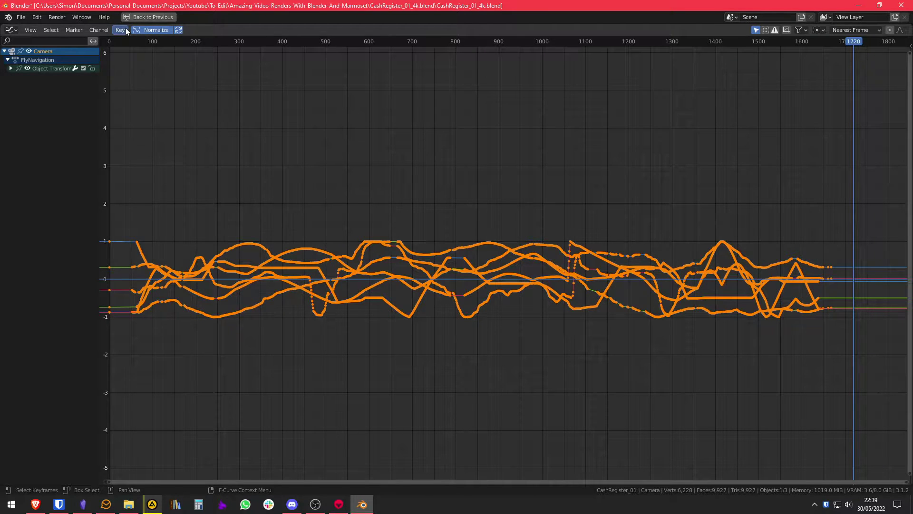
pyautogui.click(125, 30)
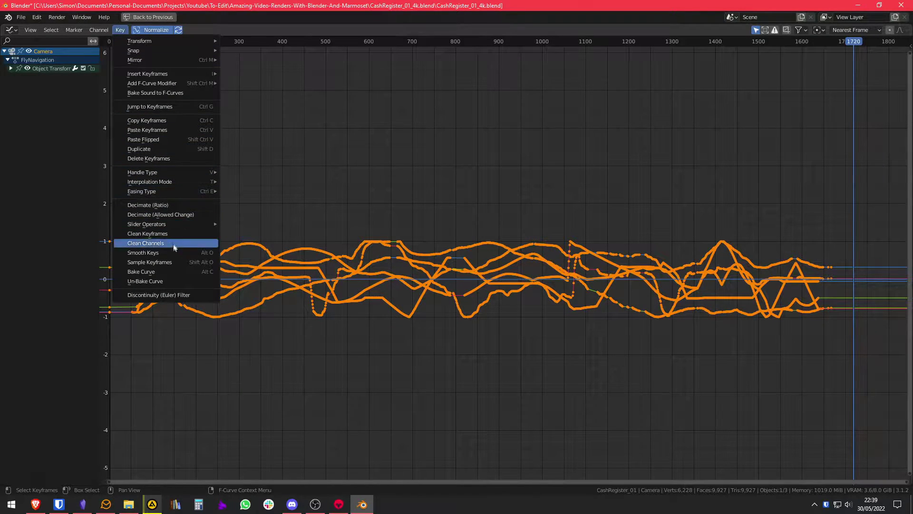
pyautogui.click(176, 262)
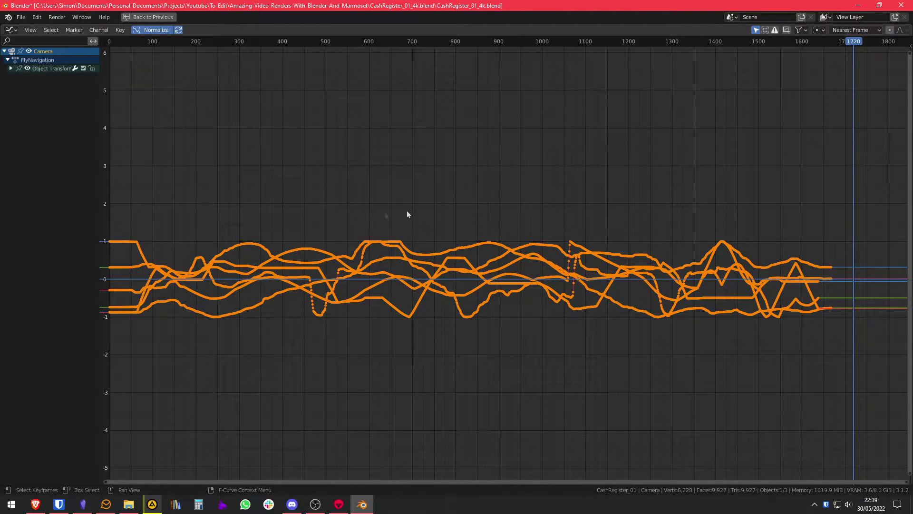
# Inspect the sampled curves, set the current frame to 1667 at the last keyframes, and restore the full workspace layout.
pyautogui.moveTo(715, 213); pyautogui.dragTo(823, 209, button='middle')
pyautogui.scroll(7, 236, 269)
pyautogui.moveTo(149, 251); pyautogui.dragTo(492, 282, button='middle')
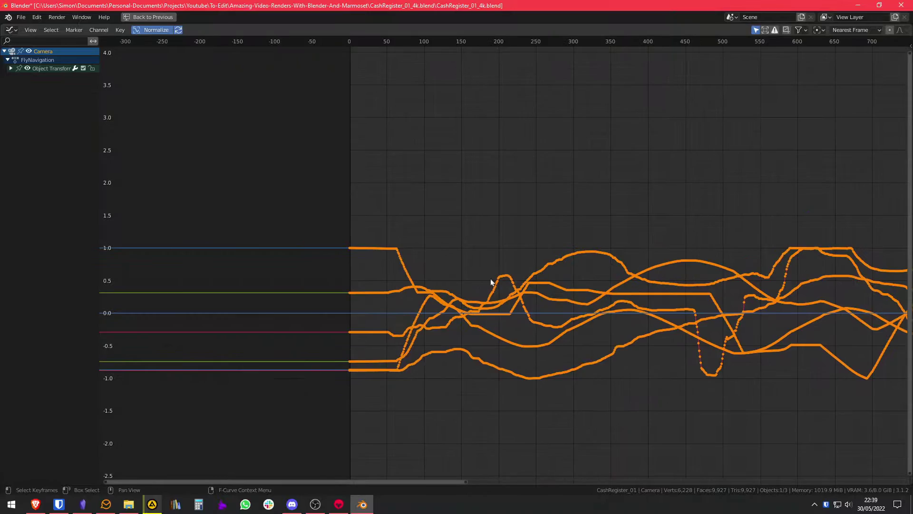
pyautogui.scroll(9, 341, 270)
pyautogui.scroll(-13, 232, 239)
pyautogui.scroll(-4, 421, 233)
pyautogui.moveTo(567, 237); pyautogui.dragTo(257, 237, button='middle')
pyautogui.moveTo(609, 234); pyautogui.dragTo(388, 244, button='middle')
pyautogui.scroll(10, 618, 282)
pyautogui.keyDown('ctrl'); pyautogui.moveTo(692, 316); pyautogui.dragTo(553, 199, button='middle'); pyautogui.keyUp('ctrl')
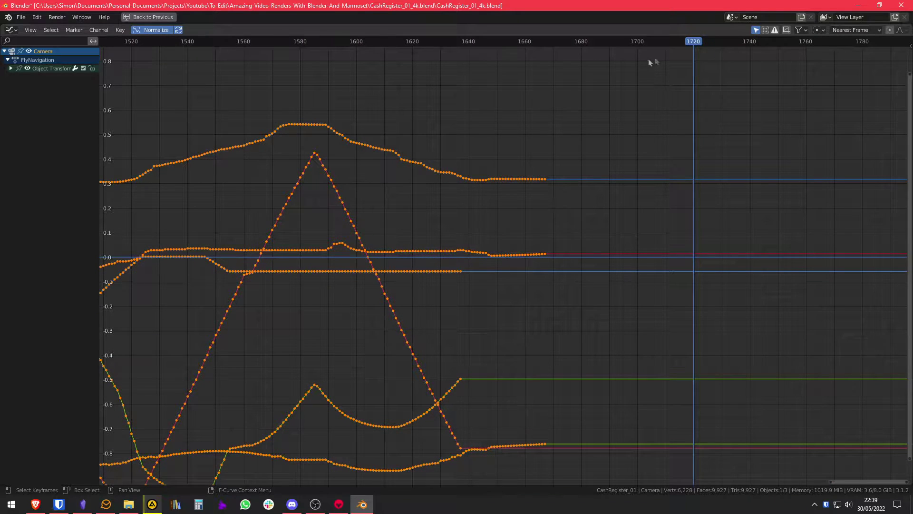
pyautogui.moveTo(643, 54); pyautogui.dragTo(545, 68)
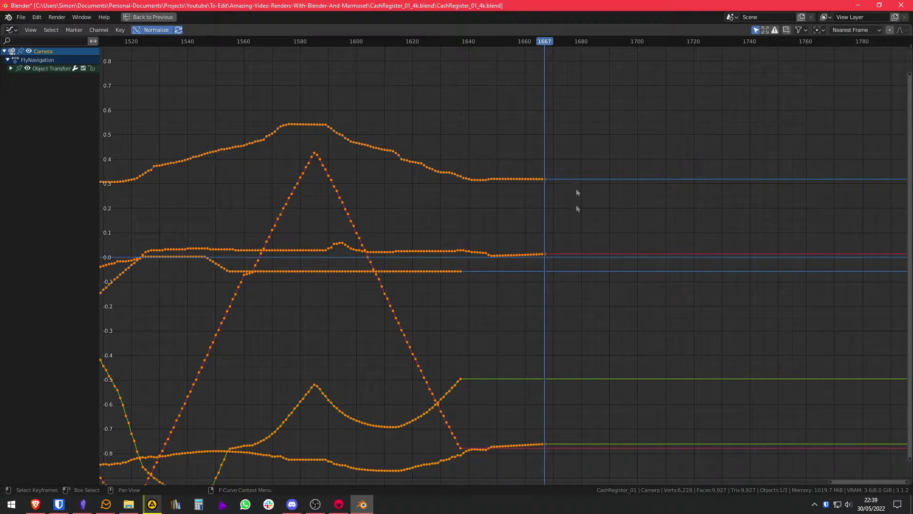
pyautogui.hotkey('ctrl', 'space')
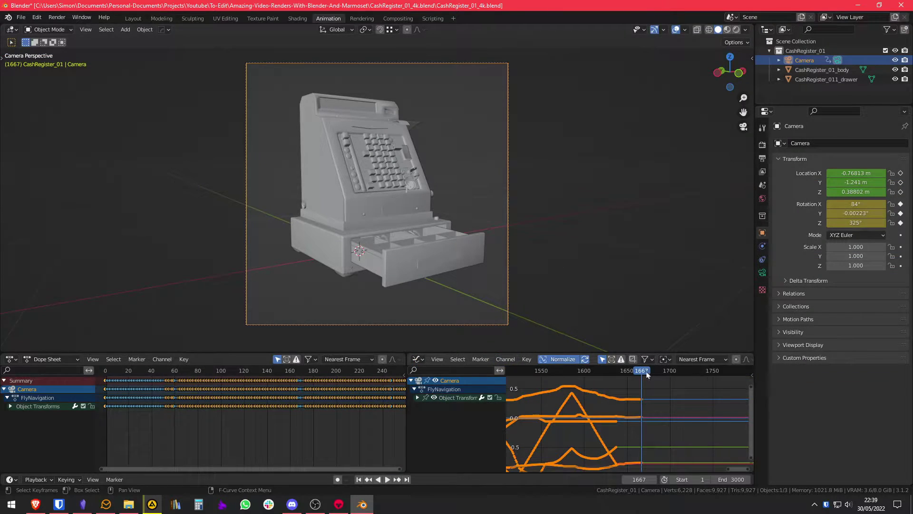
# Turn the remaining Dope Sheet into a Timeline and set the animation's end frame to 1660.
pyautogui.moveTo(314, 402); pyautogui.dragTo(235, 402, button='middle')
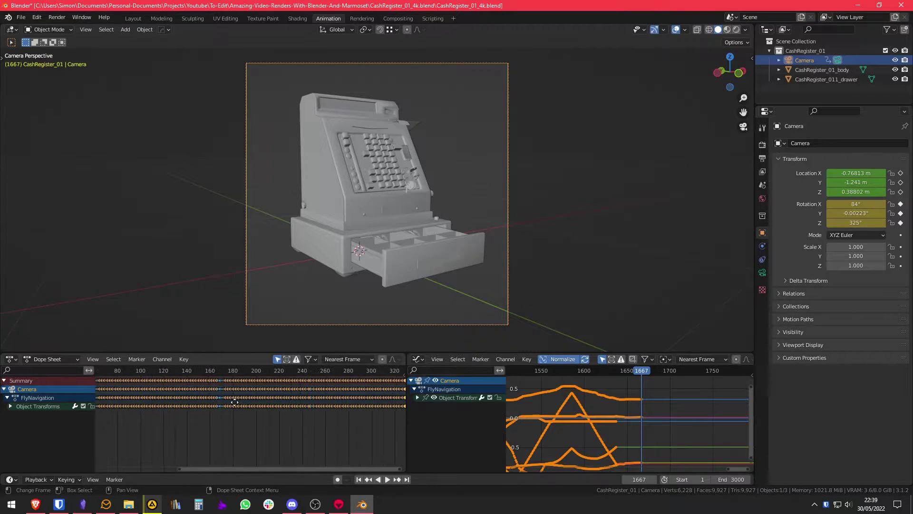
pyautogui.click(11, 359)
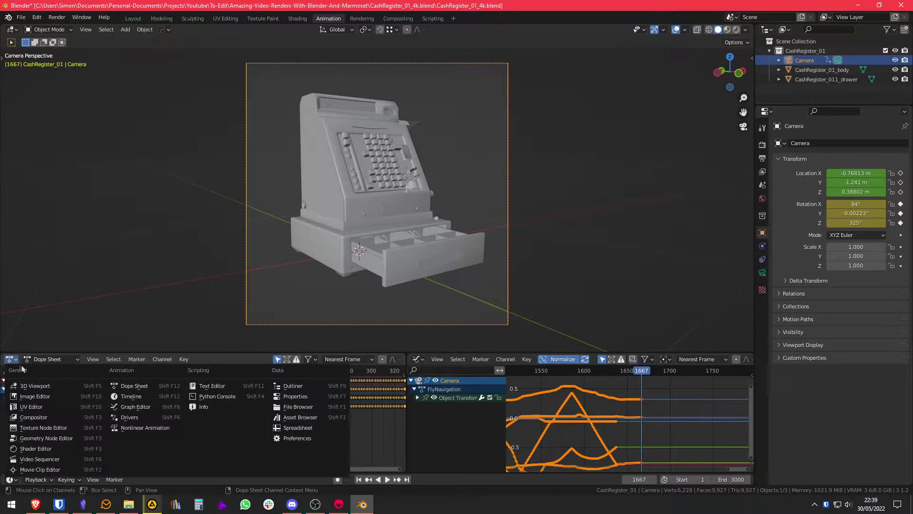
pyautogui.click(160, 401)
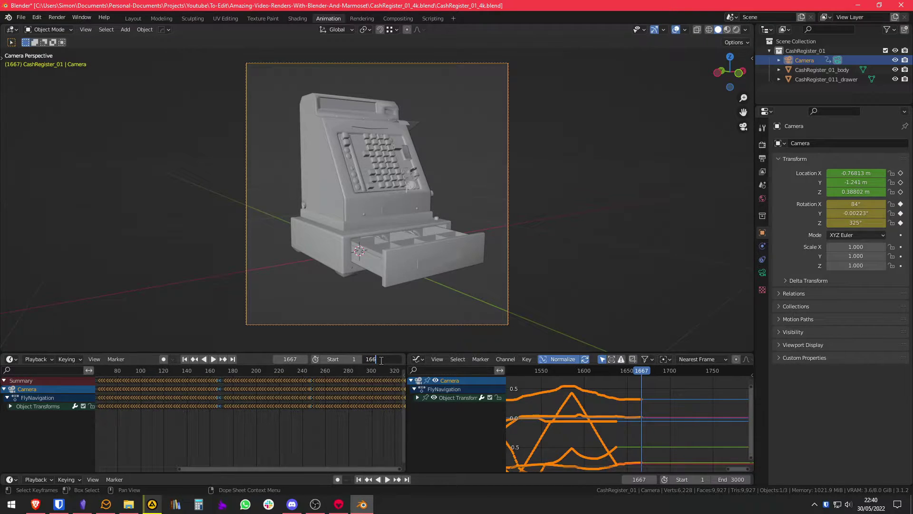
pyautogui.click(381, 360)
pyautogui.write('1660')
pyautogui.press('Return')
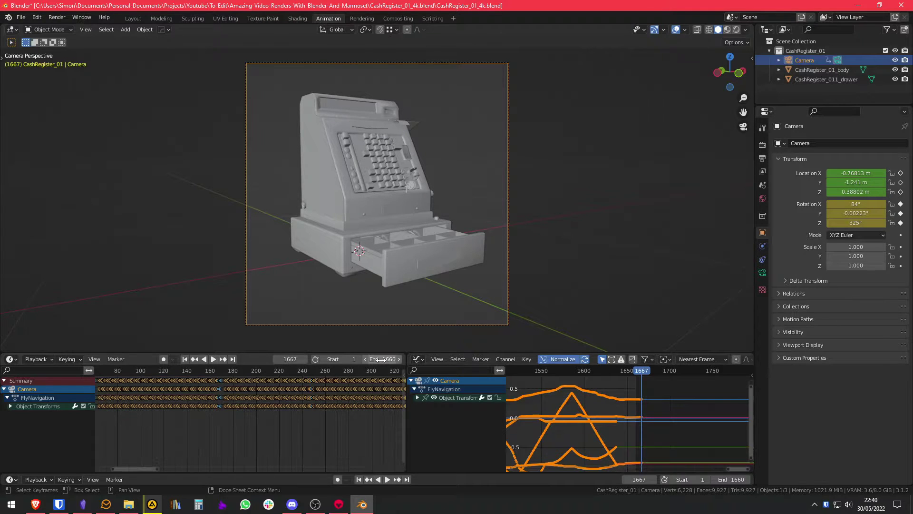
# Play the camera animation from its start and again from near frame 1400, stopping at frame 1535.
pyautogui.moveTo(603, 397); pyautogui.dragTo(658, 400, button='middle')
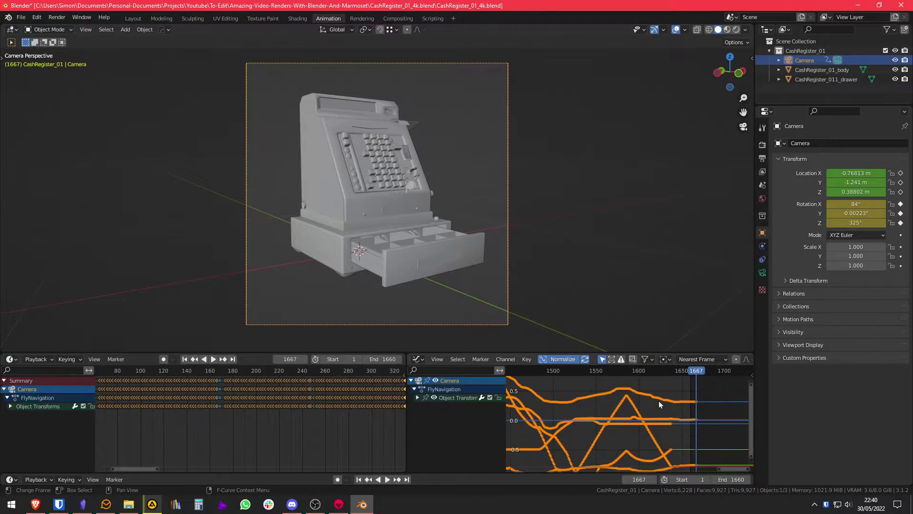
pyautogui.hotkey('ctrl', 'space')
pyautogui.press('Home')
pyautogui.hotkey('ctrl', 'space')
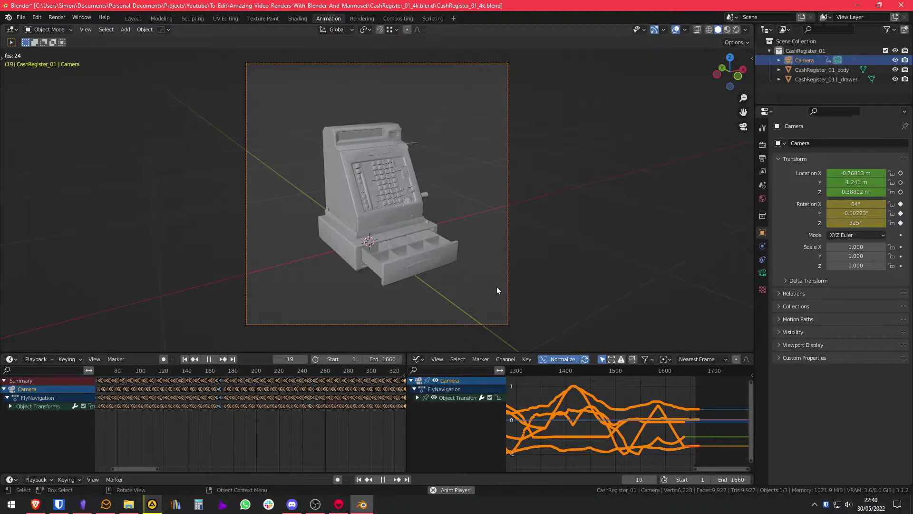
pyautogui.click(556, 370)
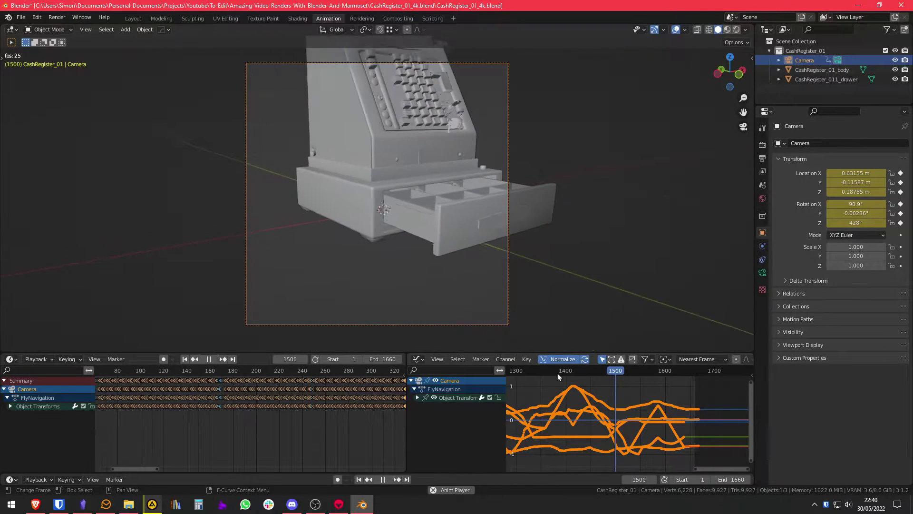
pyautogui.press('space')
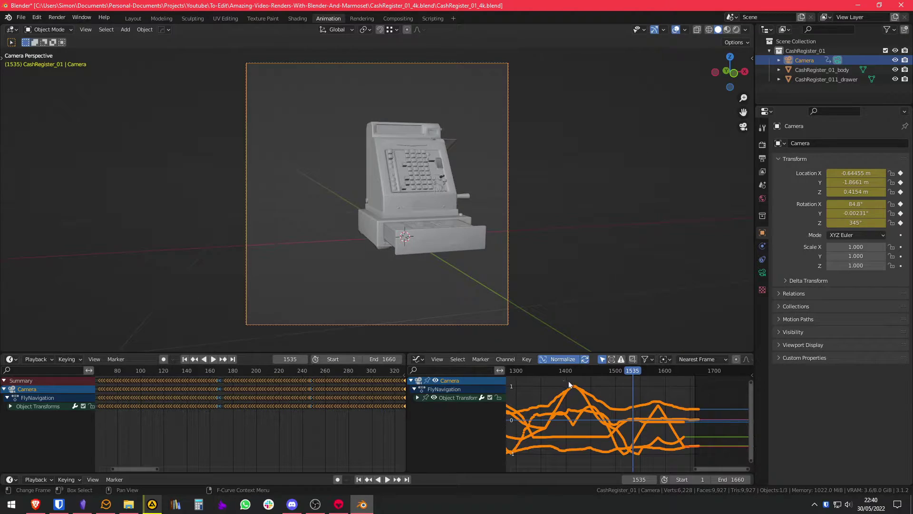
# Enlarge the Graph Editor to full window and apply Smooth Keys once to the camera's selected keyframes.
pyautogui.hotkey('ctrl', 'space')
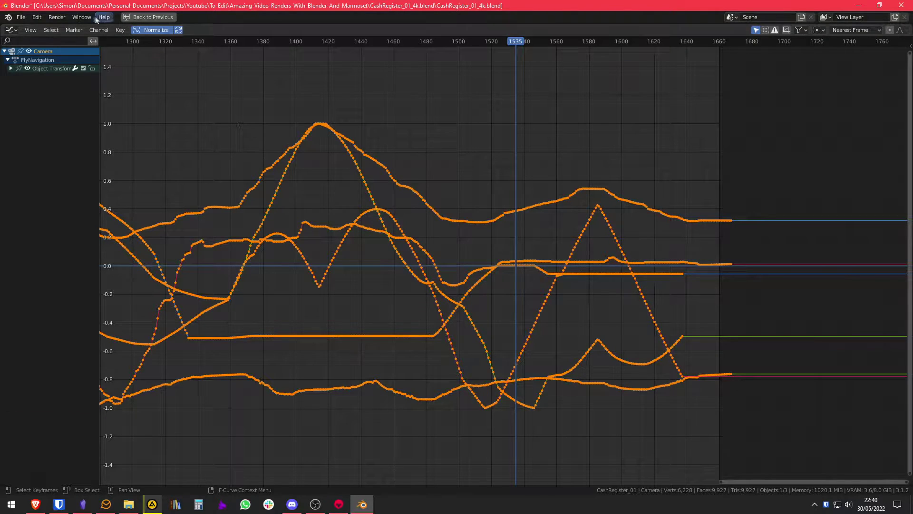
pyautogui.moveTo(133, 67); pyautogui.dragTo(303, 123, button='middle')
pyautogui.scroll(-3, 280, 181)
pyautogui.click(123, 33)
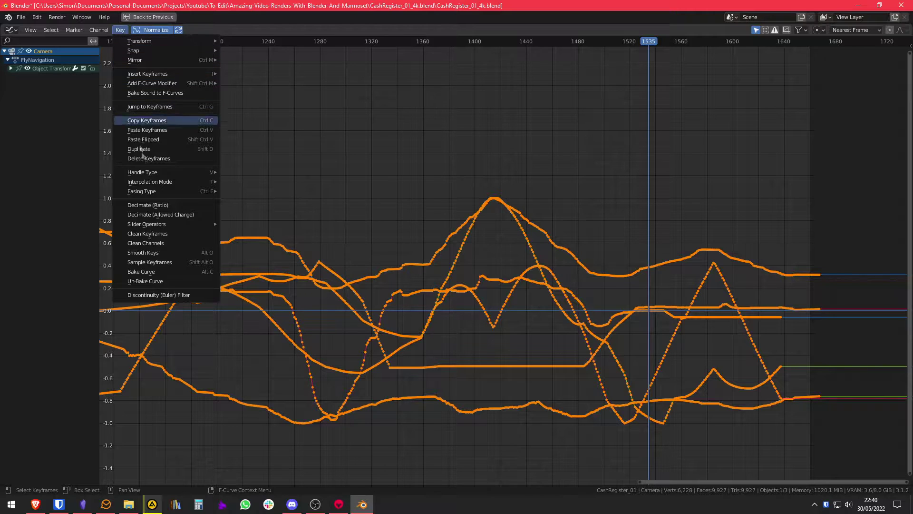
pyautogui.click(176, 257)
pyautogui.scroll(4, 487, 296)
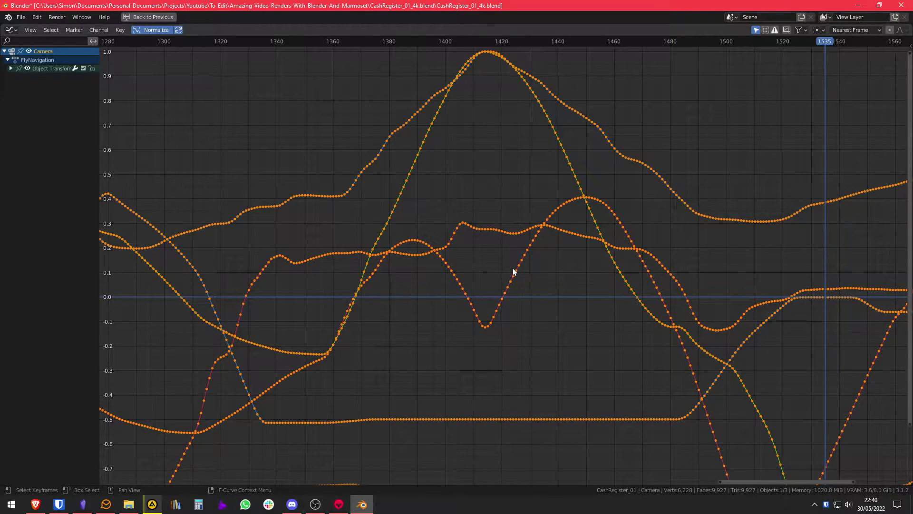
# Smooth the camera's selected curves further by repeating Smooth Keys about twenty times.
pyautogui.click(121, 30)
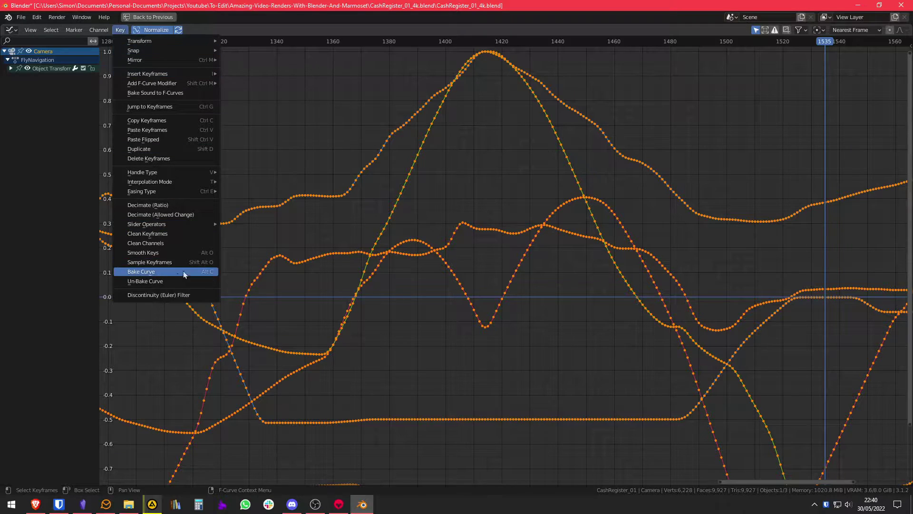
pyautogui.click(209, 255)
pyautogui.hotkey('alt', 'o')
pyautogui.hotkey('alt', 'o')
pyautogui.hotkey('alt', 'o')
pyautogui.hotkey('alt', 'o')
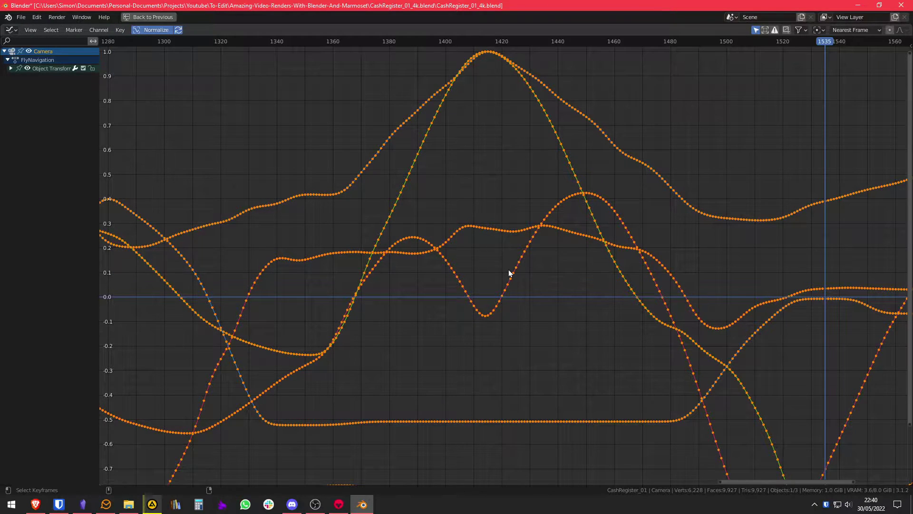
pyautogui.hotkey('alt', 'o')
pyautogui.hotkey('alt', 'o')
pyautogui.hotkey('alt', 'o')
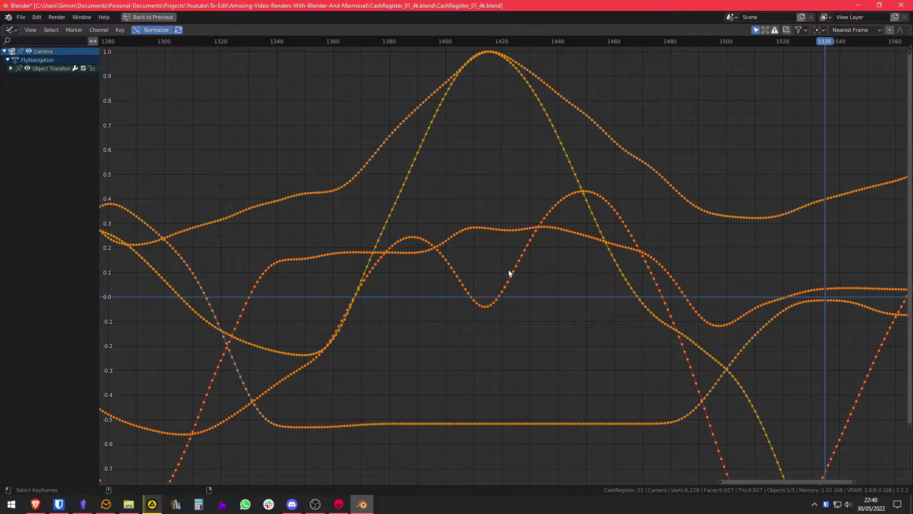
pyautogui.hotkey('alt', 'o')
pyautogui.hotkey('alt', 'o')
pyautogui.hotkey('alt', 'o')
pyautogui.hotkey('alt', 'o')
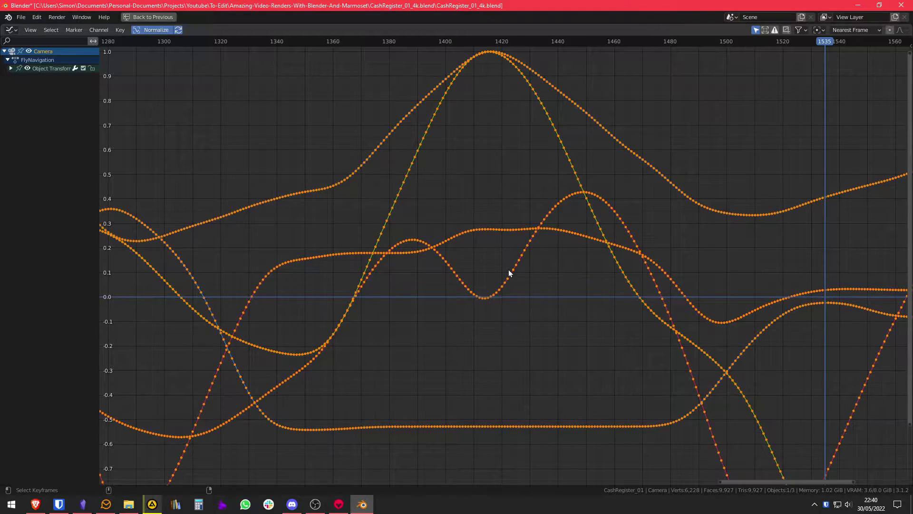
pyautogui.hotkey('alt', 'o')
pyautogui.hotkey('alt', 'o')
pyautogui.hotkey('alt', 'o')
pyautogui.hotkey('alt', 'o')
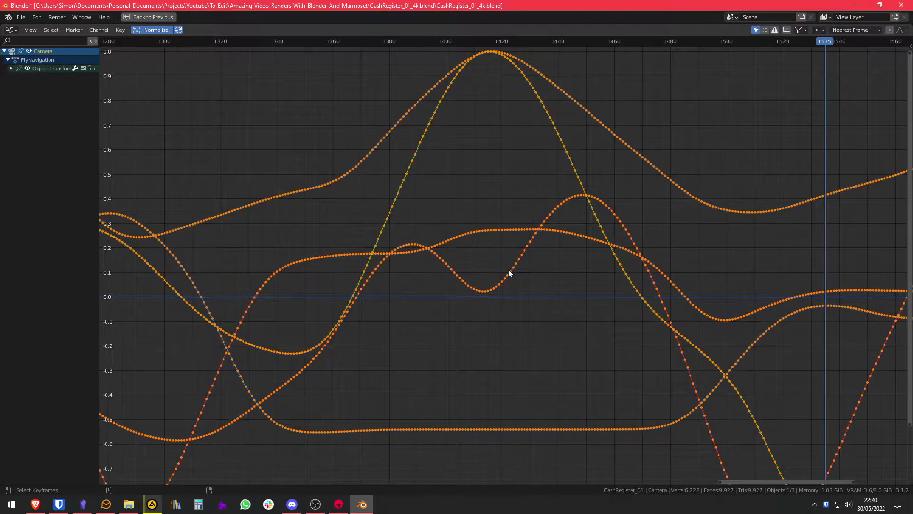
pyautogui.hotkey('alt', 'o')
pyautogui.hotkey('alt', 'o')
pyautogui.hotkey('alt', 'o')
pyautogui.hotkey('alt', 'o')
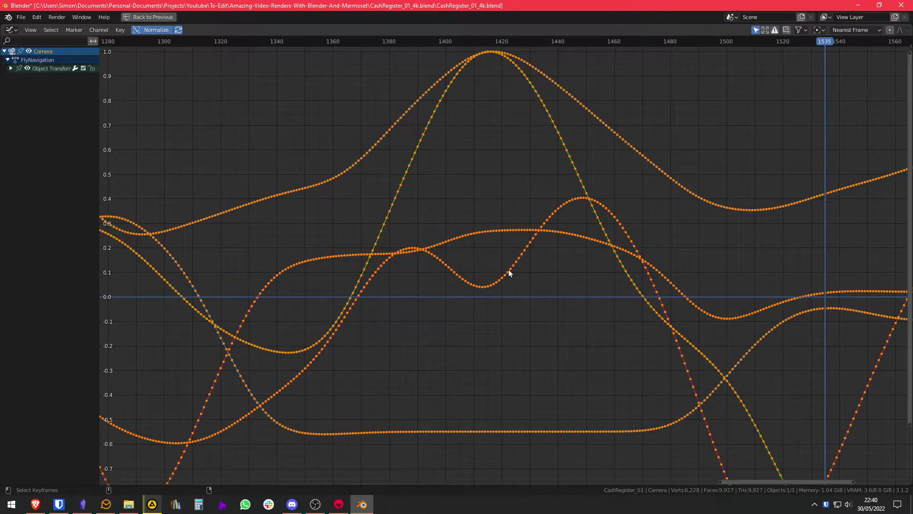
# Restore the full workspace and play the camera animation from frame 1535 and again from frame 1090, stopping at frame 1203.
pyautogui.scroll(-2, 509, 269)
pyautogui.scroll(-3, 470, 235)
pyautogui.hotkey('ctrl', 'space')
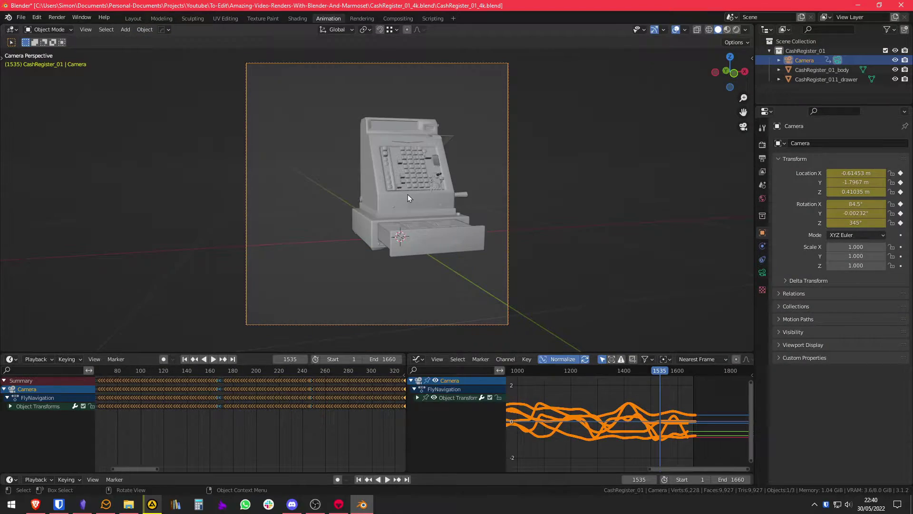
pyautogui.press('space')
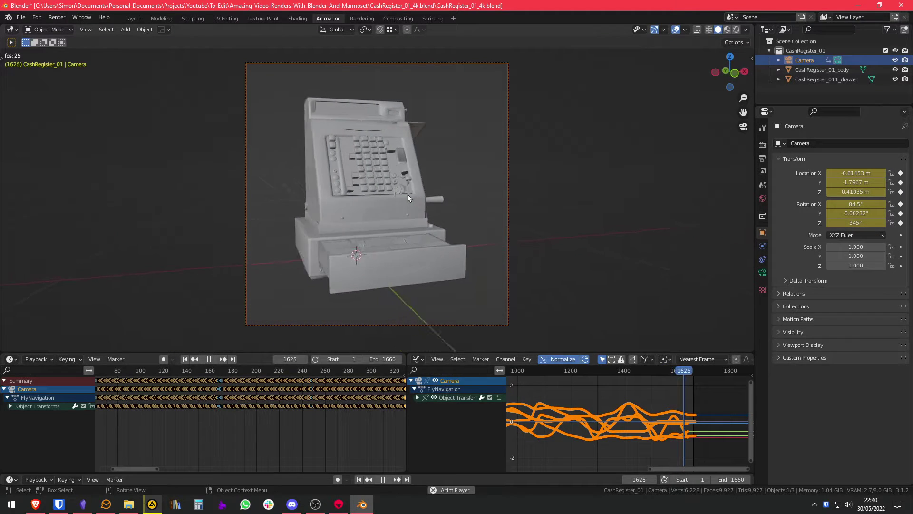
pyautogui.click(542, 370)
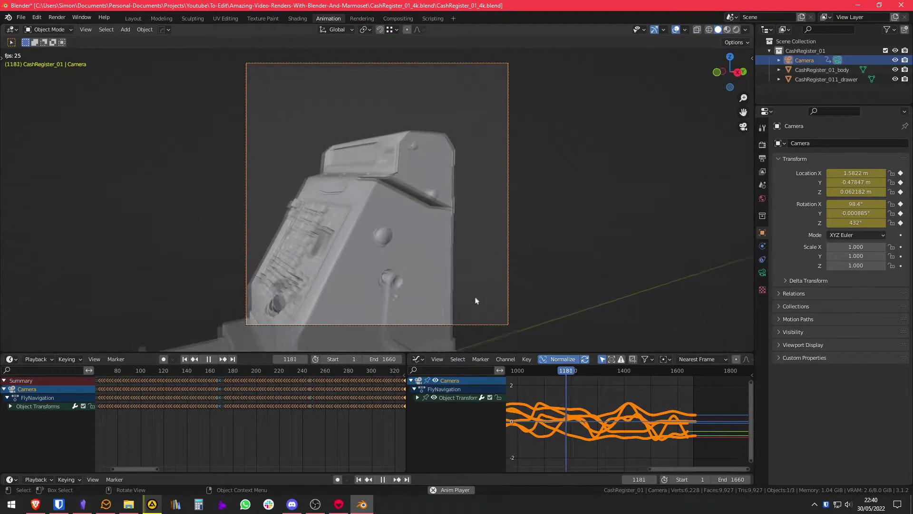
pyautogui.press('space')
# Enlarge the Graph Editor again and examine the smoothed keyframes between about frames 60 and 210.
pyautogui.hotkey('ctrl', 'space')
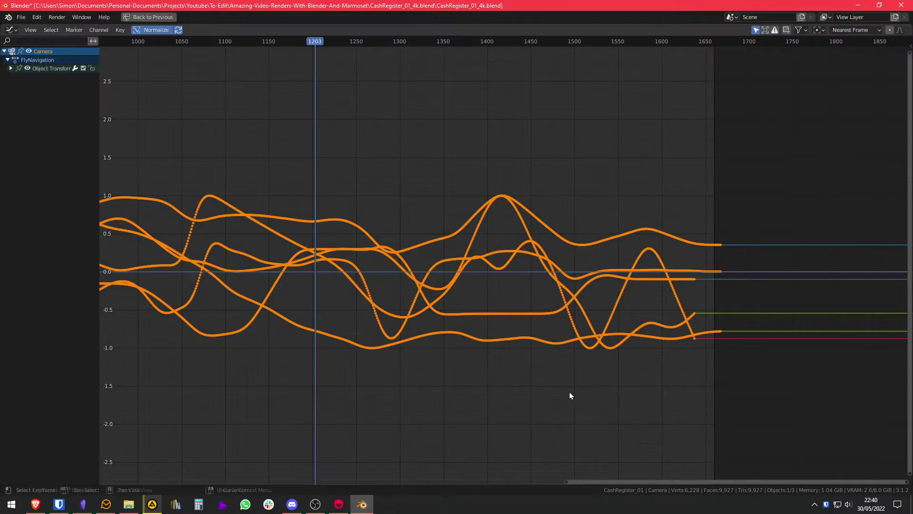
pyautogui.moveTo(571, 395); pyautogui.dragTo(889, 405, button='middle')
pyautogui.scroll(10, 311, 266)
pyautogui.moveTo(275, 270); pyautogui.dragTo(851, 277, button='middle')
pyautogui.scroll(5, 552, 271)
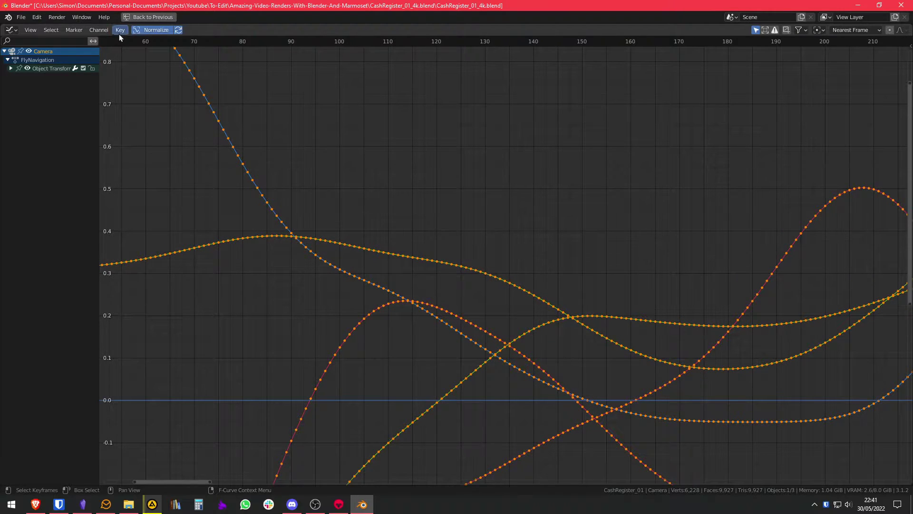
# Try to thin out the selected keyframes with Decimate (Ratio), trying values such as 92%.
pyautogui.click(119, 34)
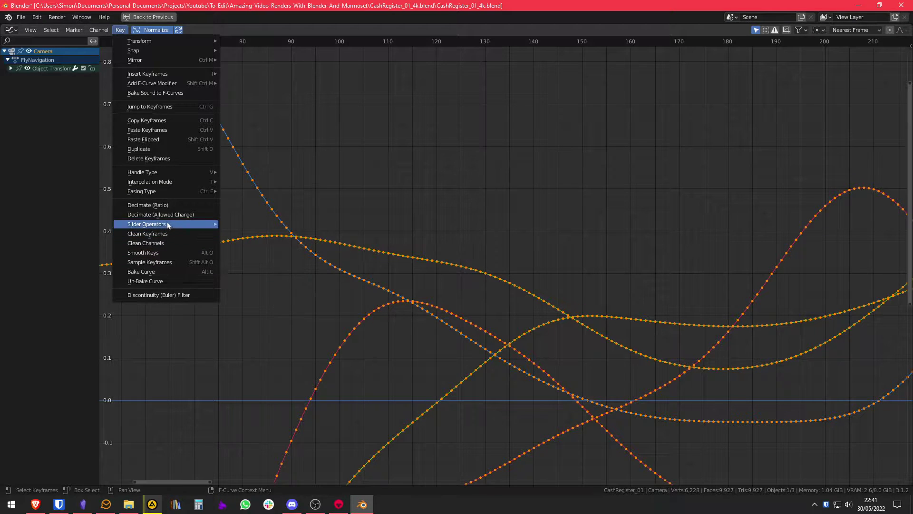
pyautogui.click(204, 206)
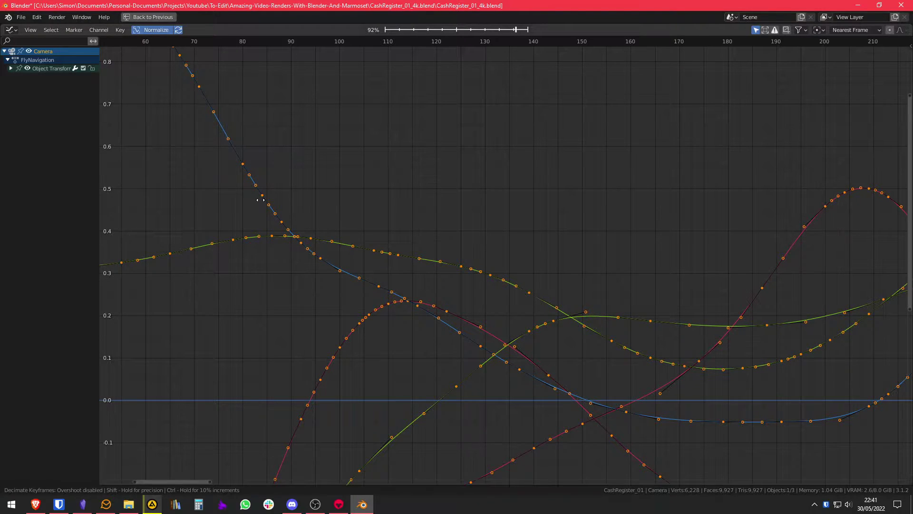
pyautogui.press('ctrl+Print')
pyautogui.click(386, 8)
pyautogui.moveTo(323, 141)
pyautogui.mouseDown()
pyautogui.moveTo(414, 73)
pyautogui.moveTo(516, 36)
pyautogui.moveTo(369, 34)
pyautogui.moveTo(526, 34)
pyautogui.moveTo(518, 116)
pyautogui.moveTo(521, 24)
pyautogui.moveTo(485, 200)
pyautogui.moveTo(338, 272)
pyautogui.moveTo(683, 295)
pyautogui.moveTo(873, 186)
pyautogui.moveTo(176, 69)
pyautogui.moveTo(391, 92)
pyautogui.mouseUp()
pyautogui.rightClick(391, 92)
pyautogui.rightClick(401, 116)
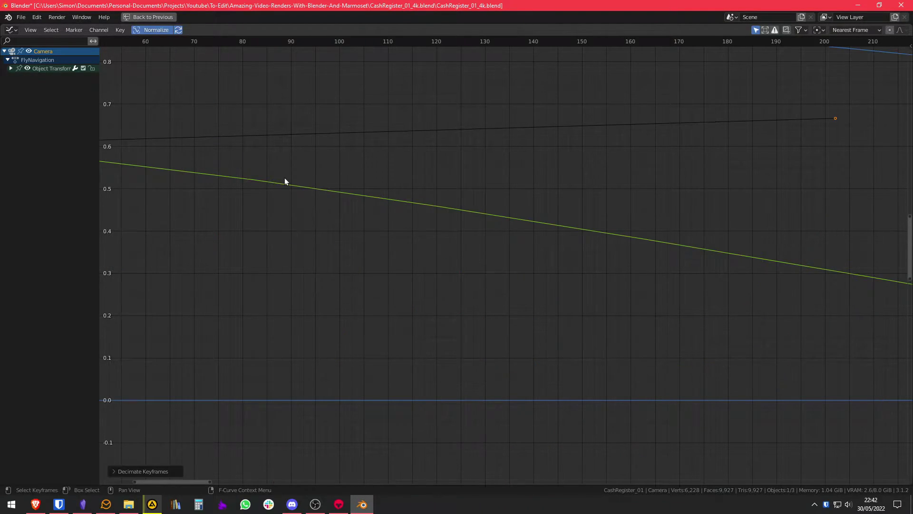
# Reduce the selected keyframes with Decimate (Ratio or Allowed Change) at about 85%, and deselect them.
pyautogui.scroll(-8, 573, 178)
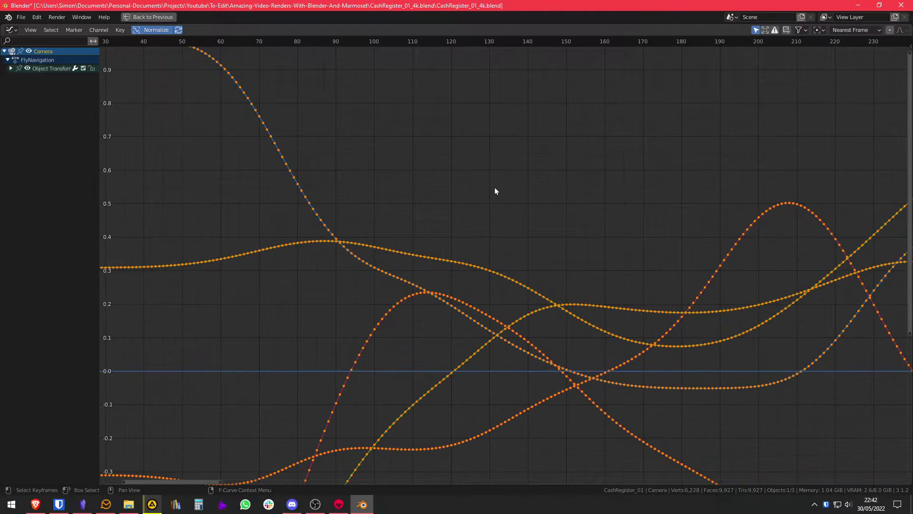
pyautogui.click(120, 30)
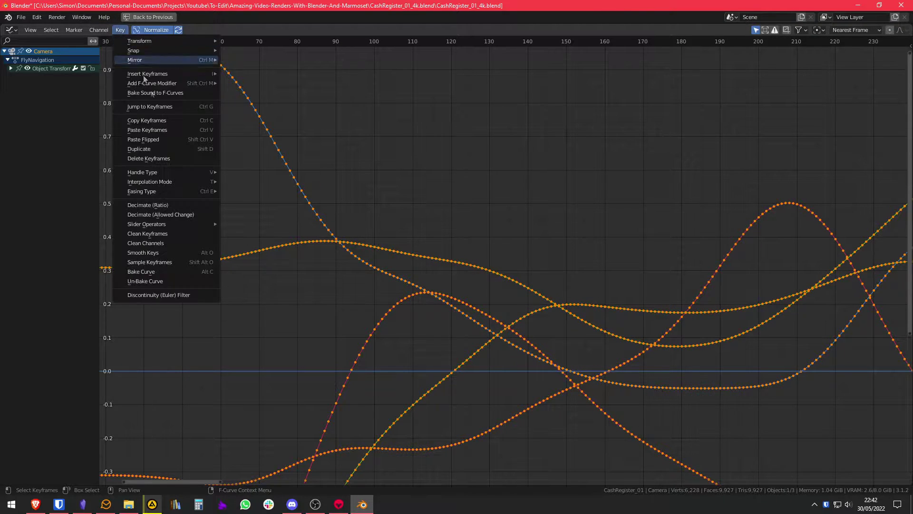
pyautogui.click(190, 214)
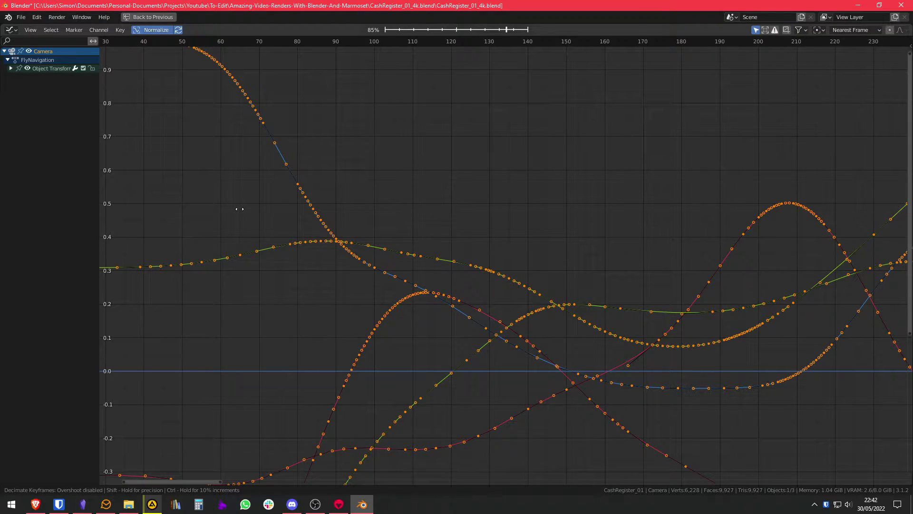
pyautogui.click(240, 209)
pyautogui.scroll(-20, 307, 184)
pyautogui.click(599, 178)
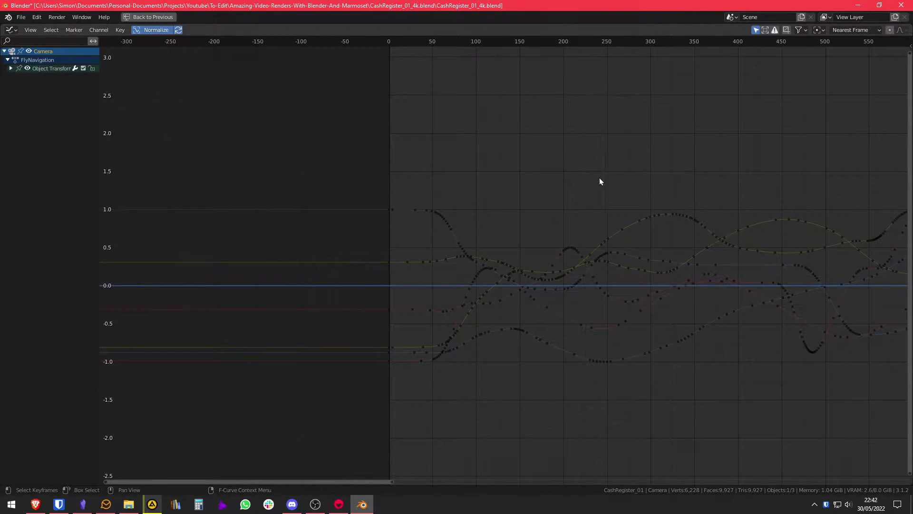
# Examine how the decimated keyframes are distributed along the camera curves over the whole animation.
pyautogui.moveTo(600, 178); pyautogui.dragTo(195, 150, button='middle')
pyautogui.moveTo(543, 187); pyautogui.dragTo(121, 218, button='middle')
pyautogui.scroll(6, 527, 253)
pyautogui.moveTo(550, 235); pyautogui.dragTo(180, 178, button='middle')
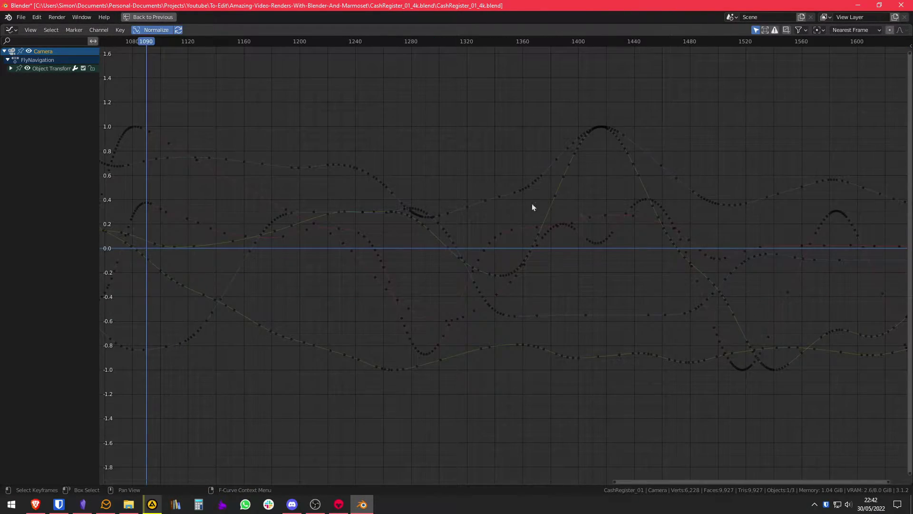
pyautogui.moveTo(618, 219); pyautogui.dragTo(441, 226, button='middle')
pyautogui.scroll(-14, 265, 226)
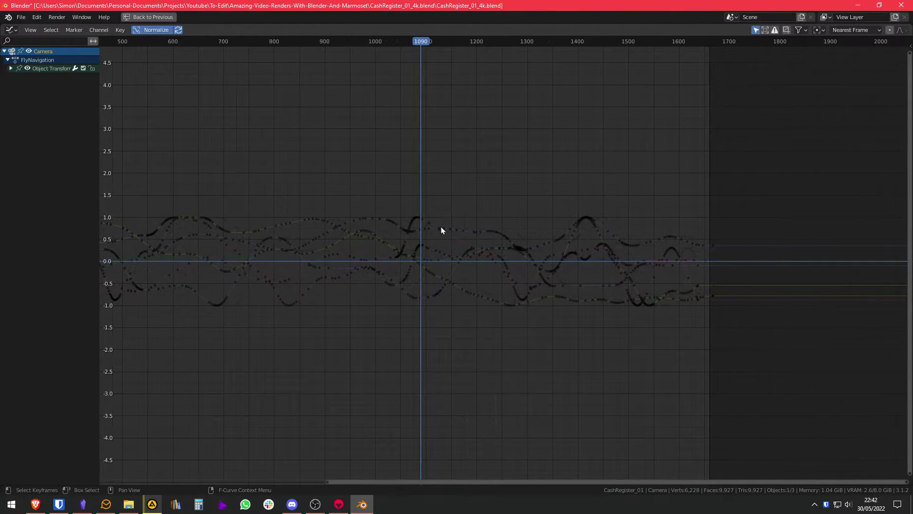
pyautogui.moveTo(379, 226); pyautogui.dragTo(562, 246, button='middle')
pyautogui.moveTo(418, 243); pyautogui.dragTo(561, 249, button='middle')
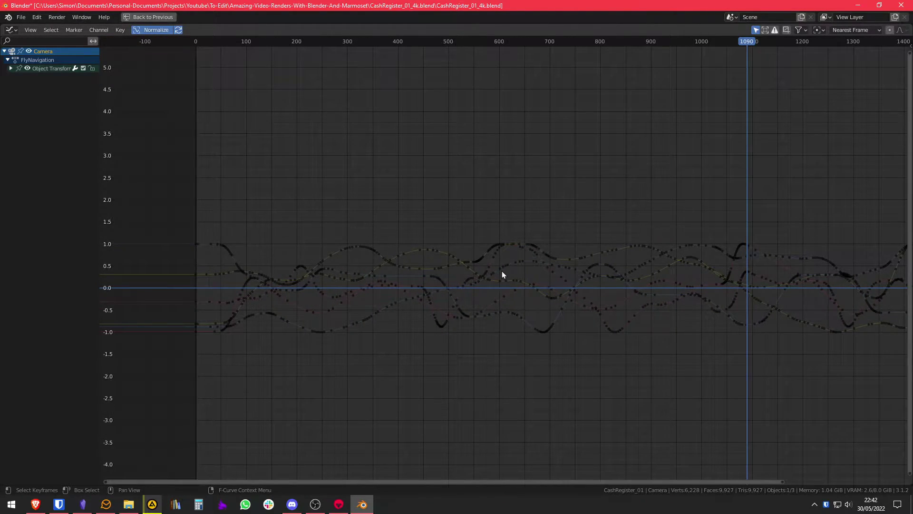
# Restore the full workspace and play the decimated camera animation, stopping at frame 1263.
pyautogui.hotkey('ctrl', 'space')
pyautogui.press('space')
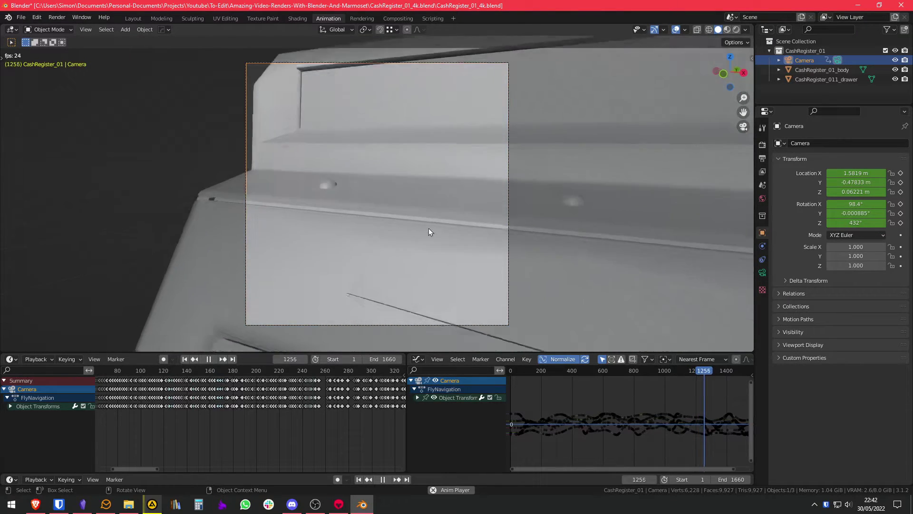
pyautogui.press('space')
# Make the camera's X Euler Rotation the active curve and add a Noise modifier to it in the enlarged Graph Editor.
pyautogui.scroll(2, 632, 384)
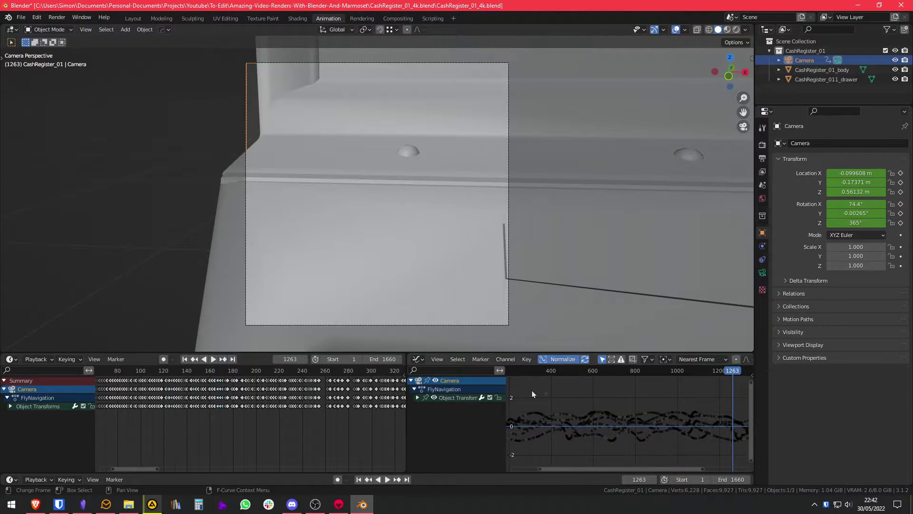
pyautogui.click(418, 398)
pyautogui.click(444, 407)
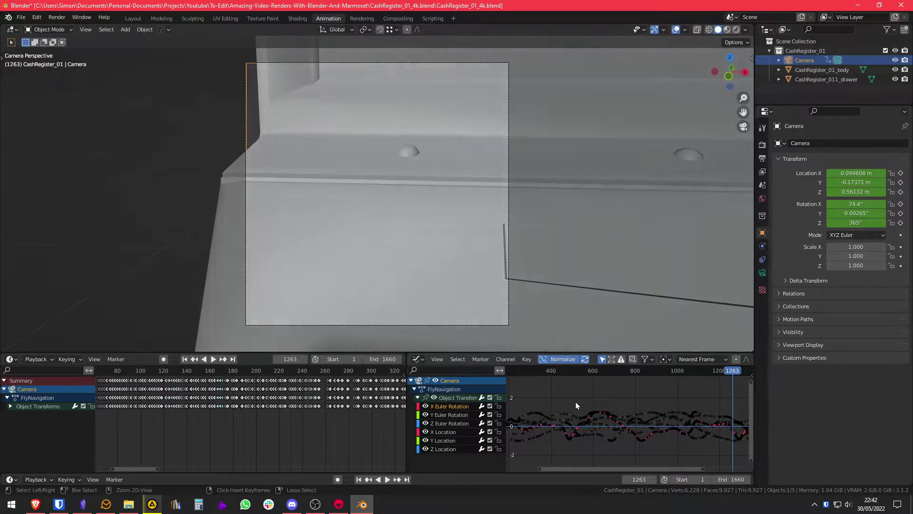
pyautogui.hotkey('ctrl', 'space')
pyautogui.press('n')
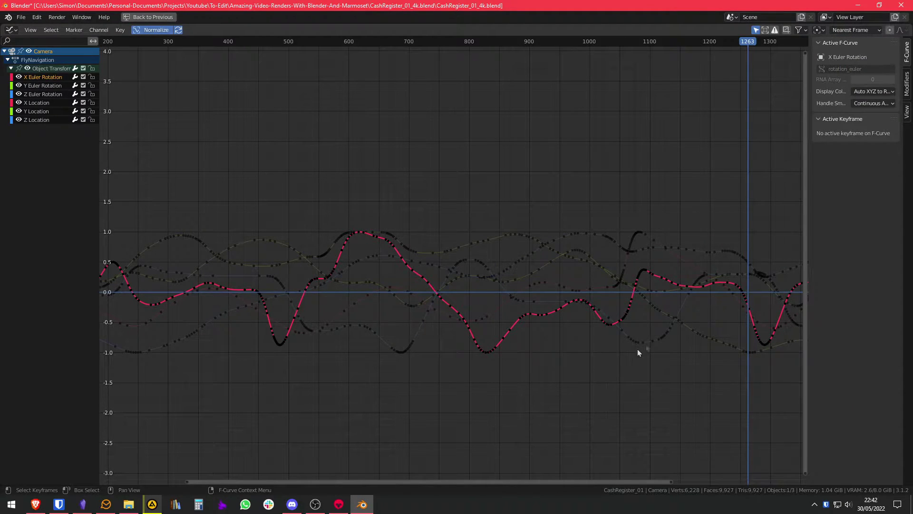
pyautogui.click(908, 84)
pyautogui.click(871, 45)
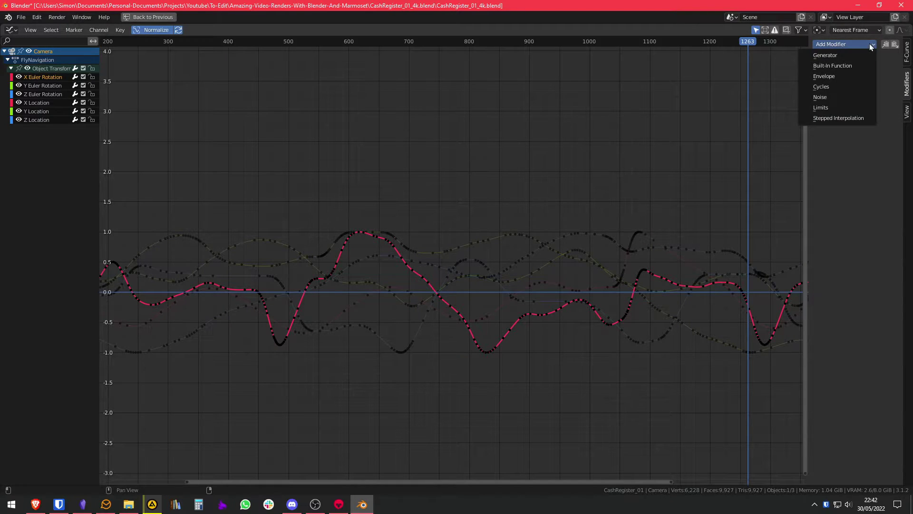
pyautogui.click(859, 98)
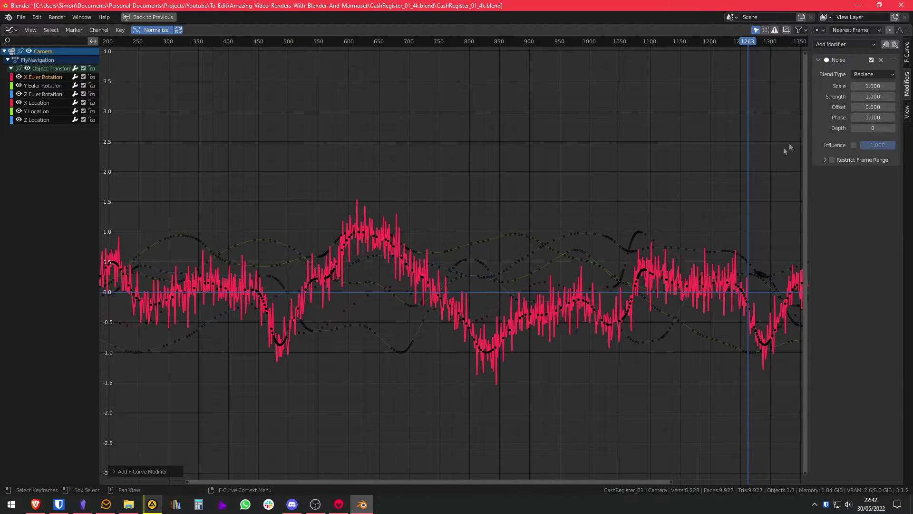
# Restore the full workspace and make the Graph Editor area wider and taller.
pyautogui.hotkey('ctrl', 'space')
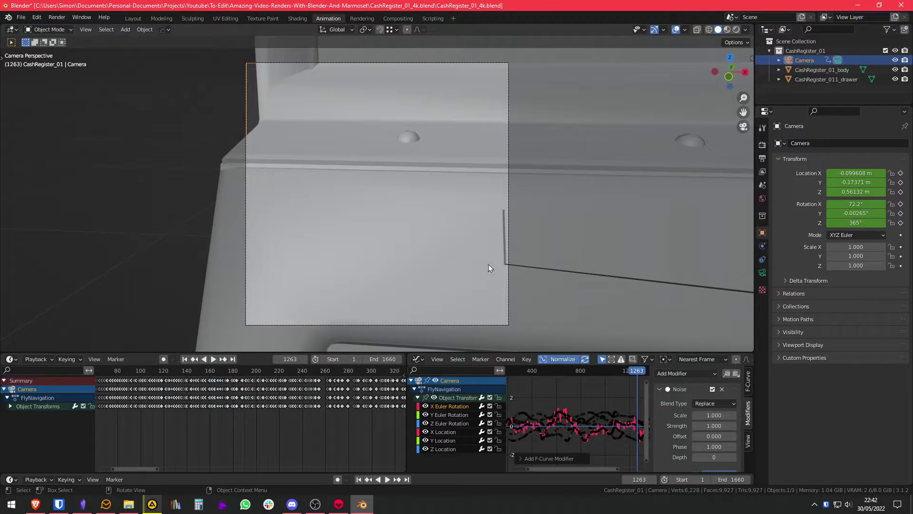
pyautogui.moveTo(407, 402); pyautogui.dragTo(316, 403)
pyautogui.moveTo(356, 352); pyautogui.dragTo(358, 296)
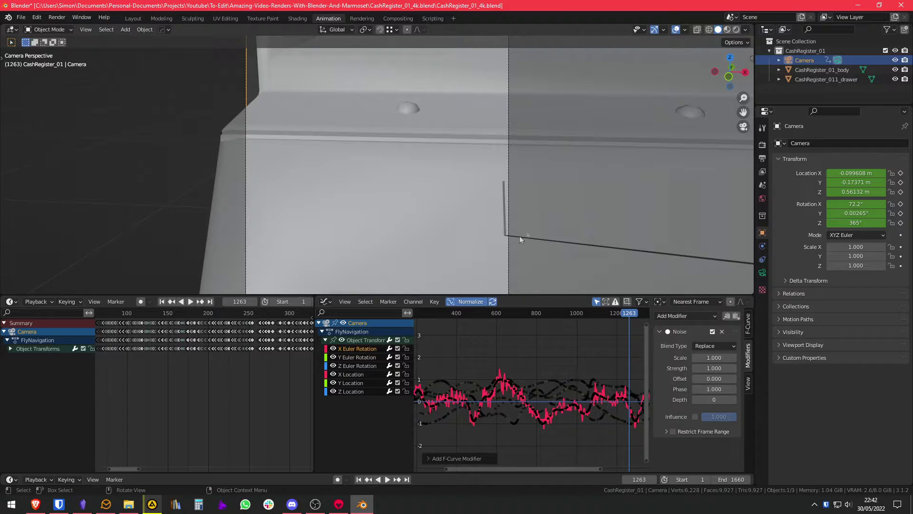
# Play the camera animation and set the X Euler Rotation Noise modifier's scale to 44.7, keeping the Replace blend type.
pyautogui.scroll(-3, 459, 189)
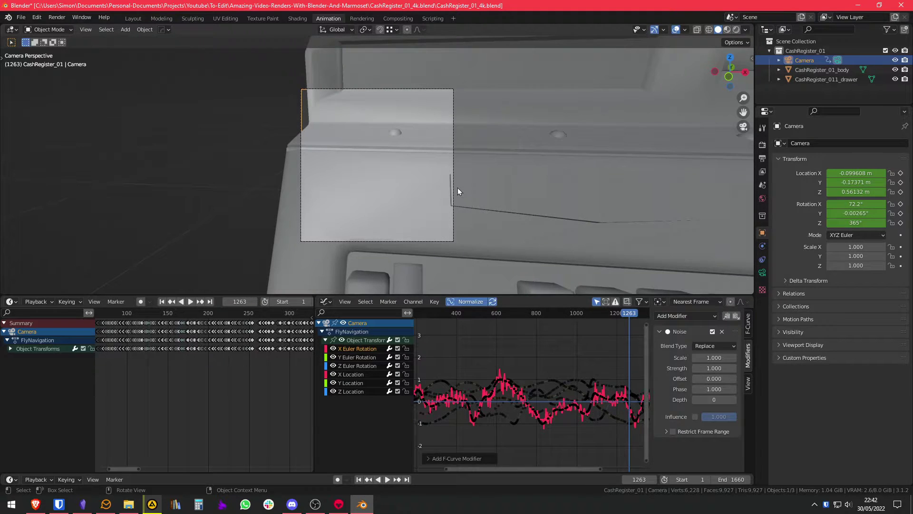
pyautogui.press('space')
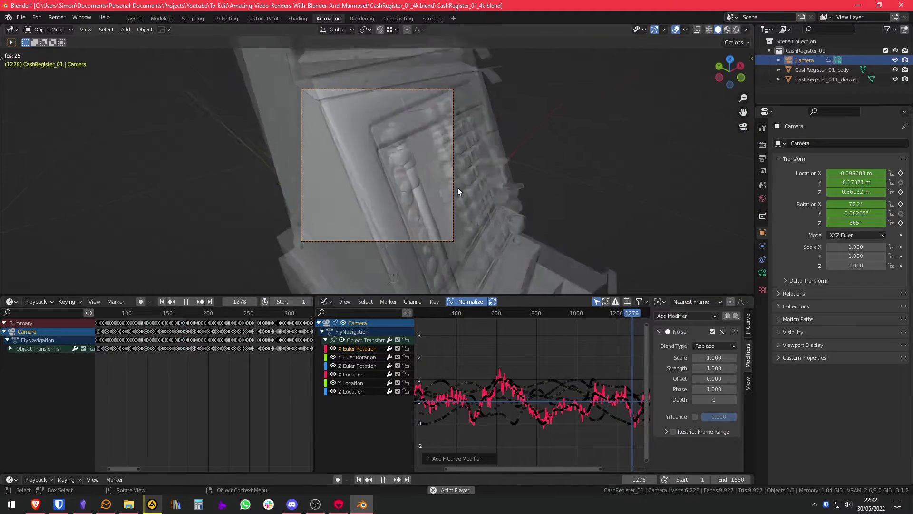
pyautogui.click(702, 344)
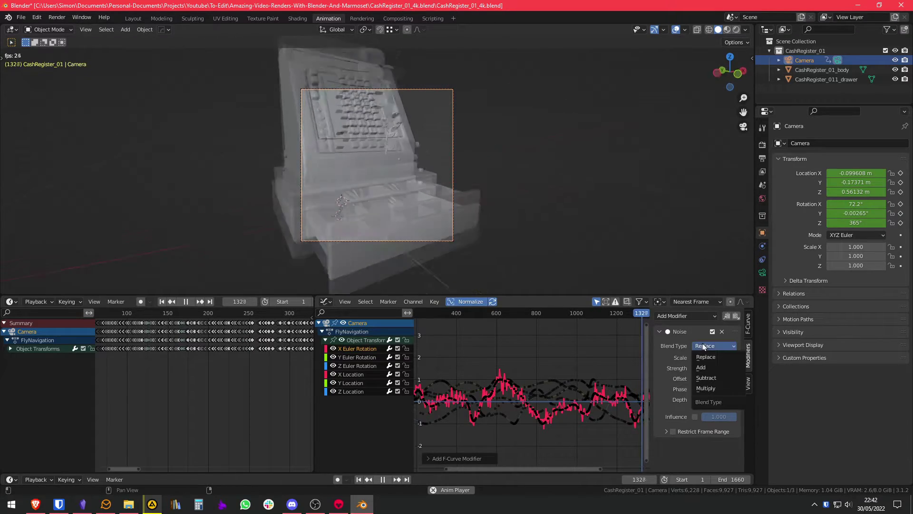
pyautogui.click(711, 348)
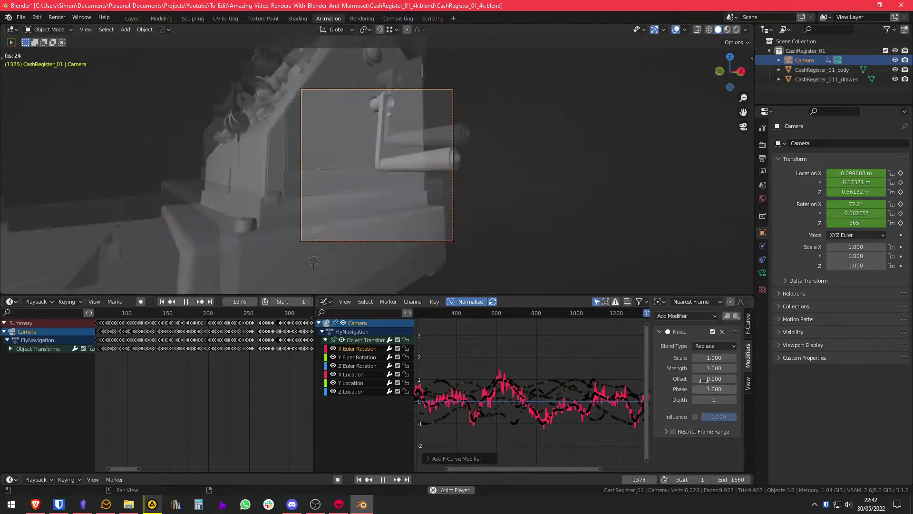
pyautogui.moveTo(717, 358); pyautogui.dragTo(912, 358)
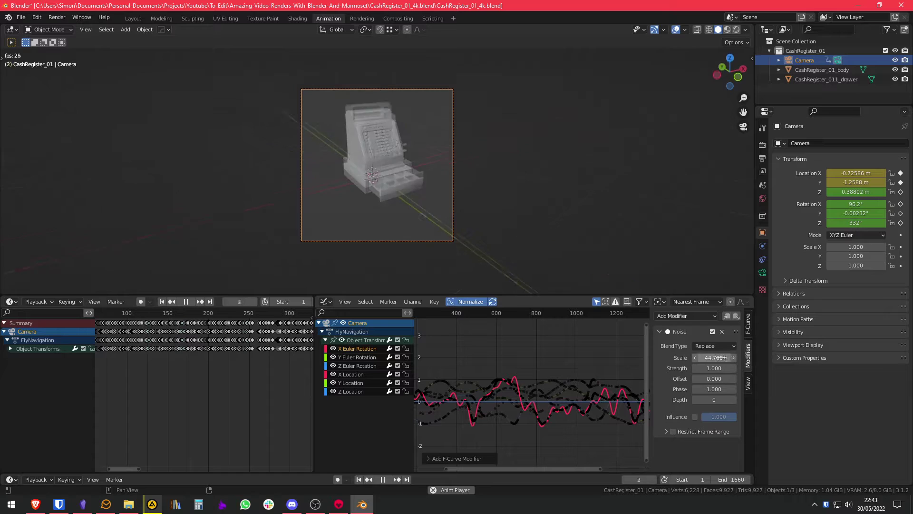
pyautogui.click(154, 309)
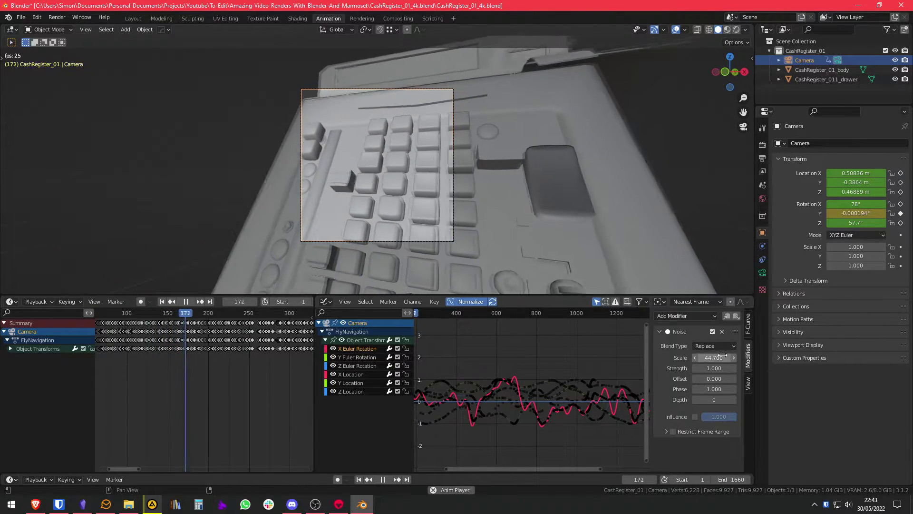
# Set the X Euler Rotation noise strength to 0.1, enable its influence and set that to 0.2.
pyautogui.moveTo(722, 367); pyautogui.dragTo(680, 367)
pyautogui.click(696, 416)
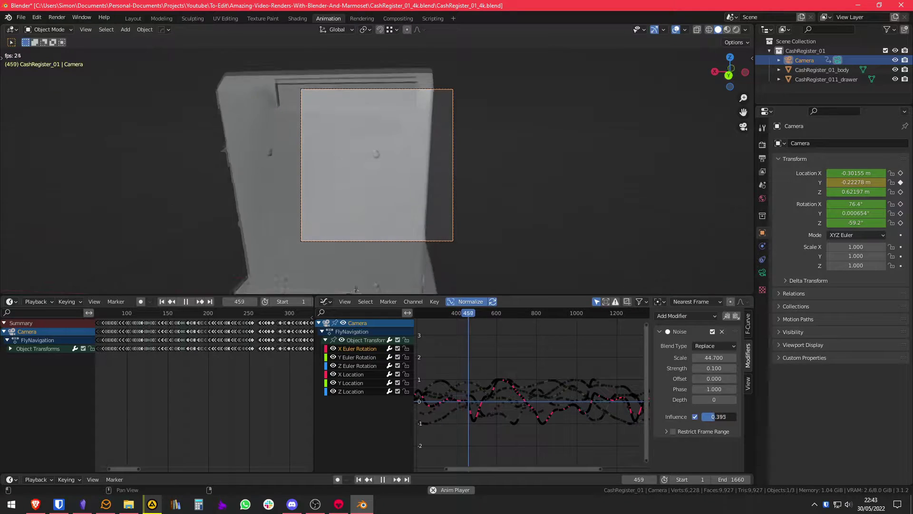
pyautogui.moveTo(715, 417); pyautogui.dragTo(712, 417)
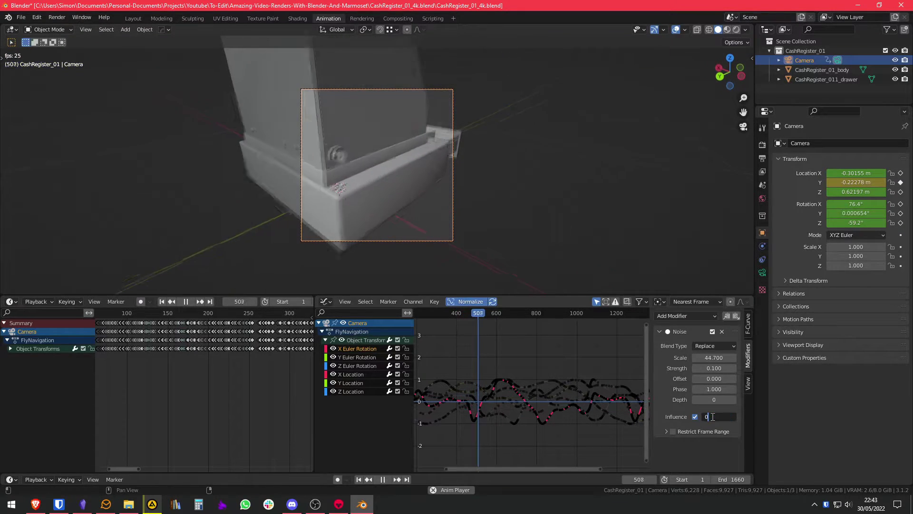
pyautogui.write('.2')
pyautogui.press('Return')
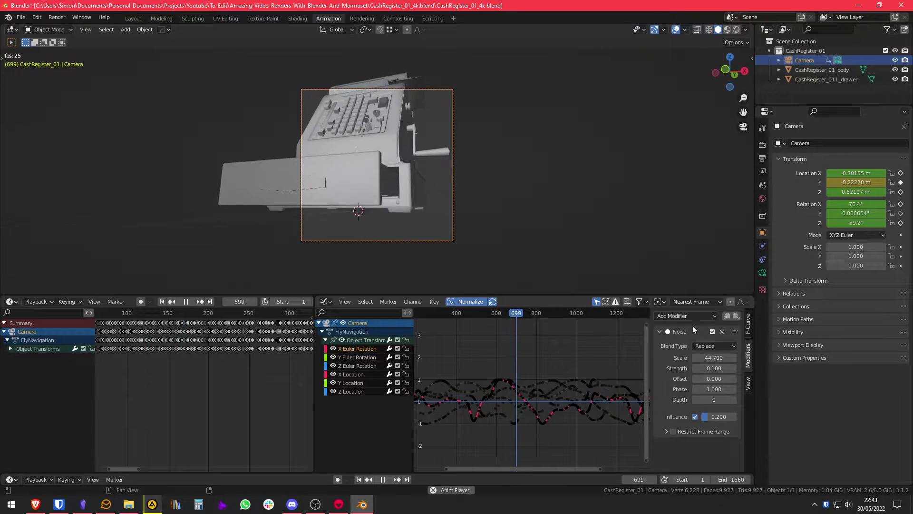
# Paste the X Euler Rotation's Noise modifier onto the Y and Z Euler Rotation curves.
pyautogui.click(368, 357)
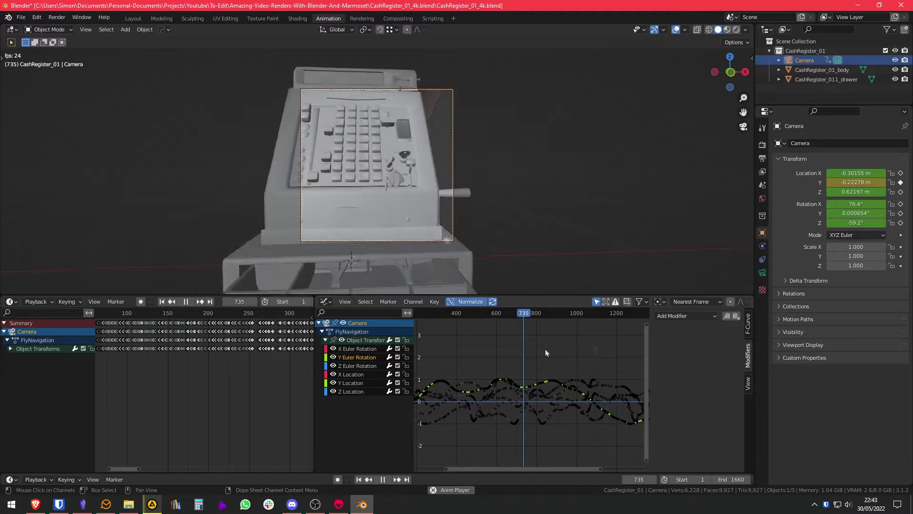
pyautogui.click(736, 316)
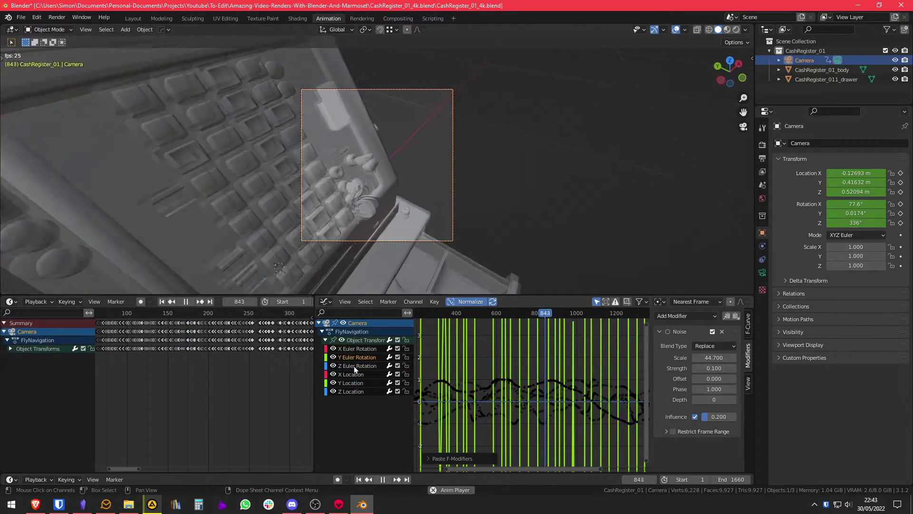
pyautogui.click(357, 365)
pyautogui.click(735, 317)
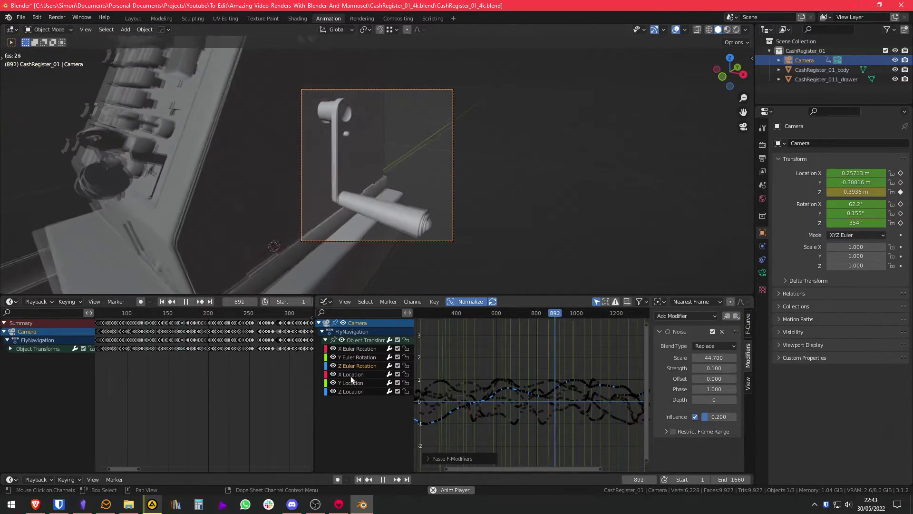
# Paste the same Noise modifier onto the X, Y and Z Location curves.
pyautogui.click(350, 374)
pyautogui.click(735, 317)
pyautogui.click(352, 383)
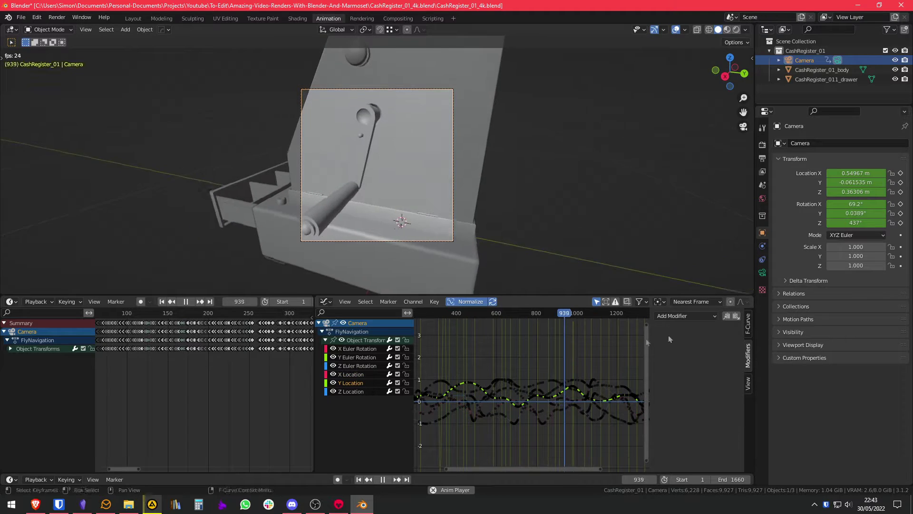
pyautogui.click(736, 316)
pyautogui.click(350, 392)
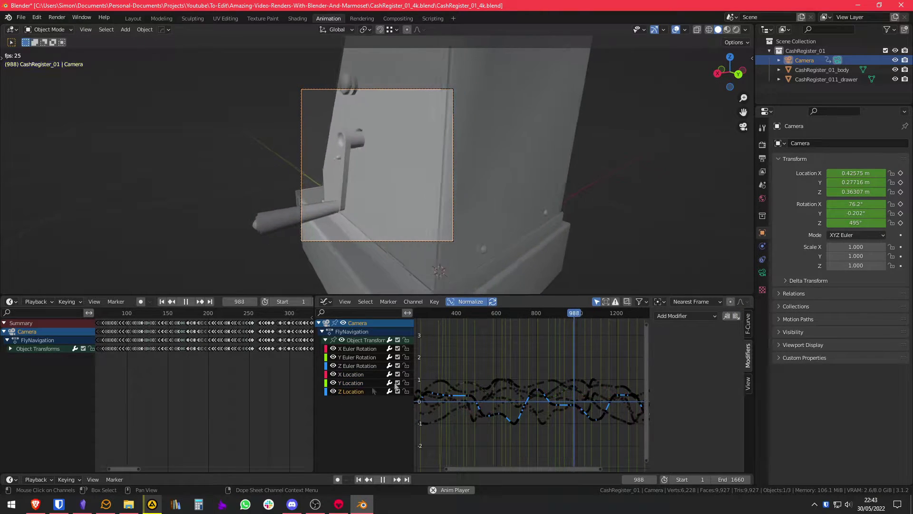
pyautogui.click(736, 317)
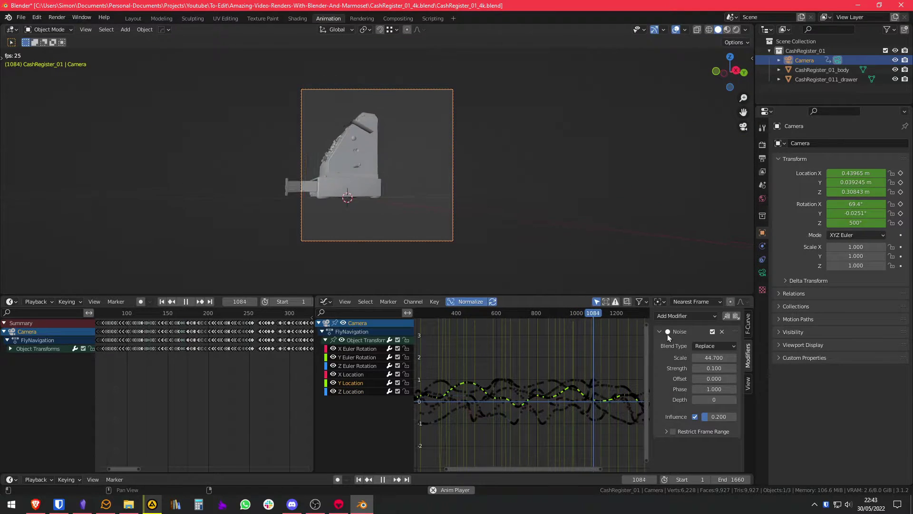
# Make Y Euler Rotation the active curve and set its noise influence to 0.095 and strength to 0.01.
pyautogui.click(363, 375)
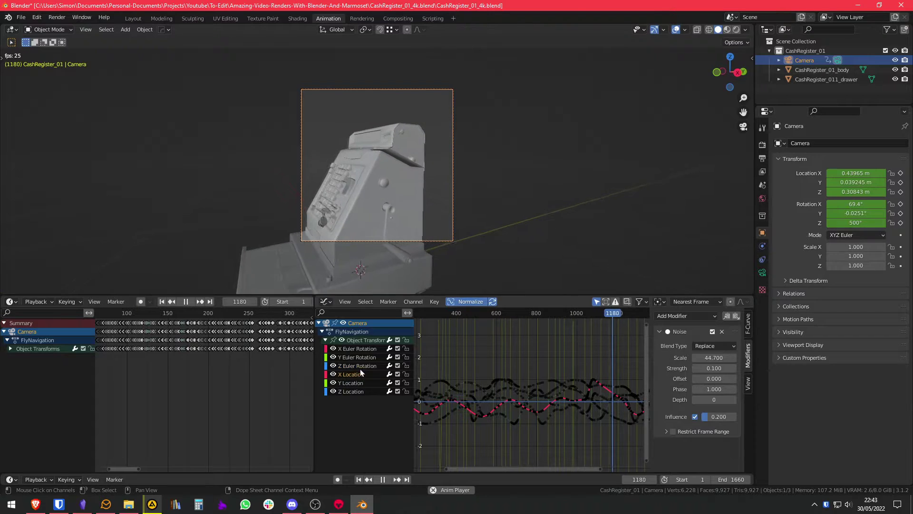
pyautogui.click(358, 357)
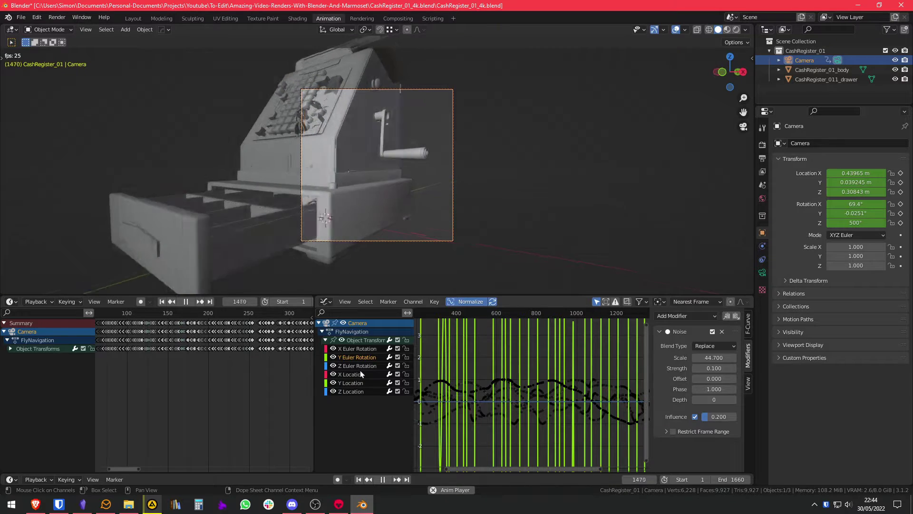
pyautogui.moveTo(704, 417); pyautogui.dragTo(700, 416)
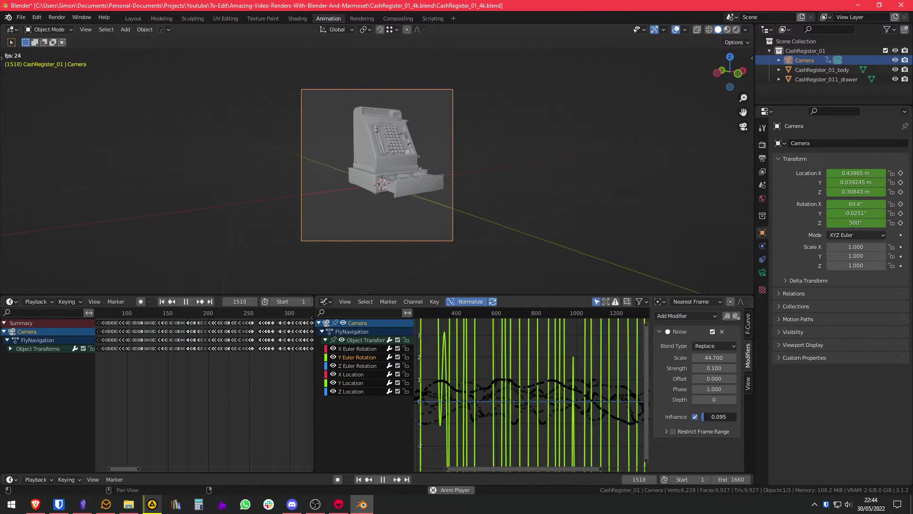
pyautogui.doubleClick(718, 367)
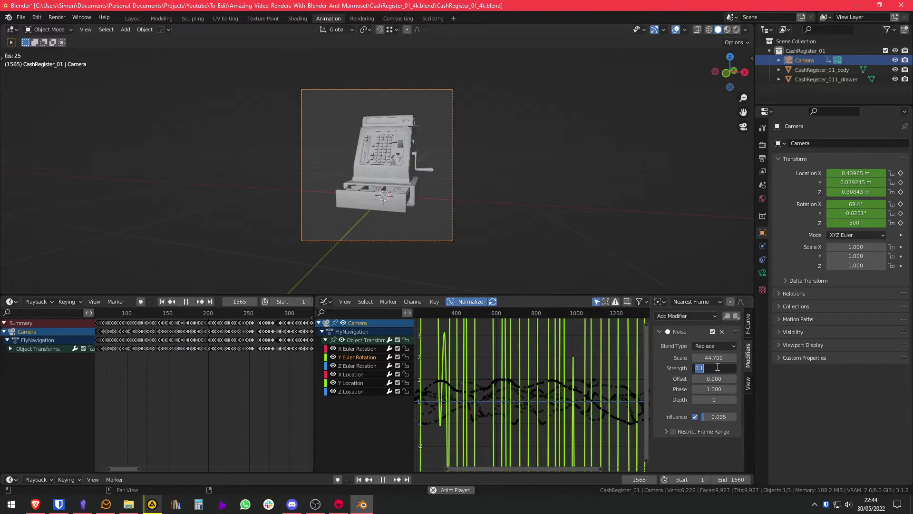
pyautogui.write('0.01')
pyautogui.press('Return')
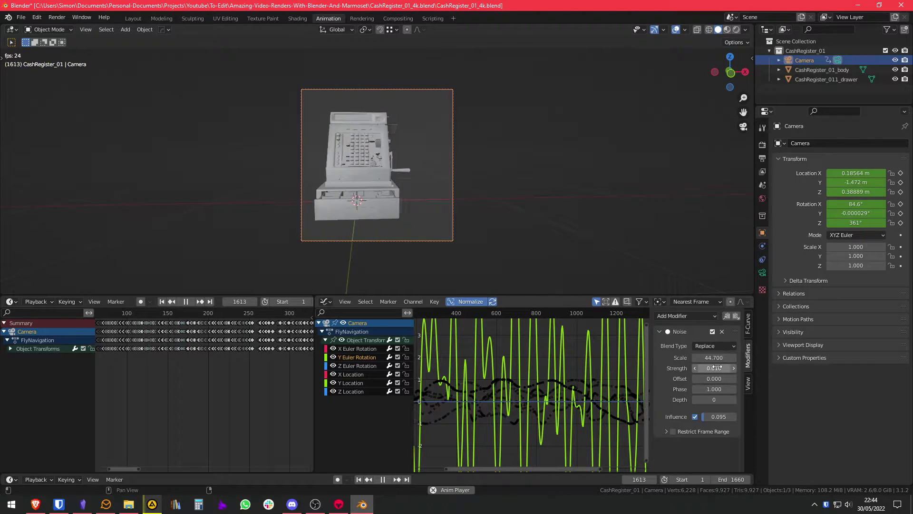
# Set the Y Euler Rotation noise strength to 0.001, and reduce it further by adding another decimal zero.
pyautogui.doubleClick(717, 368)
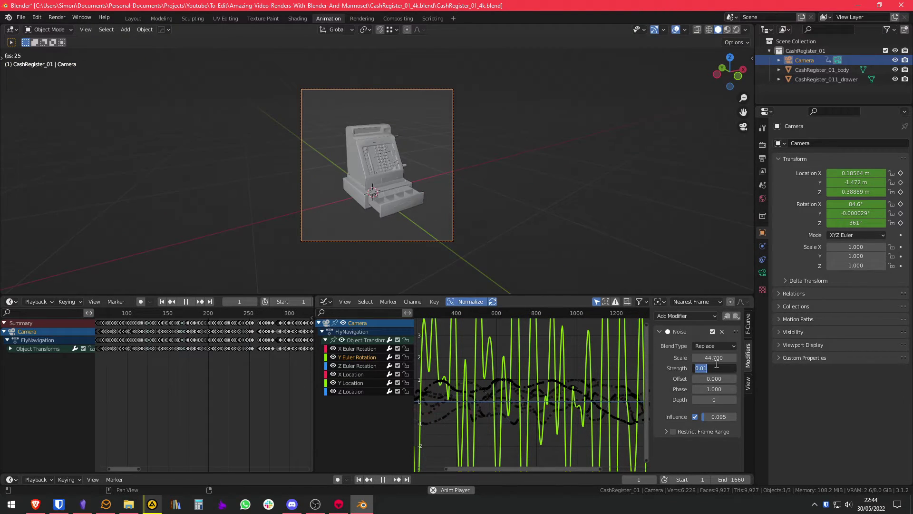
pyautogui.write('0.001')
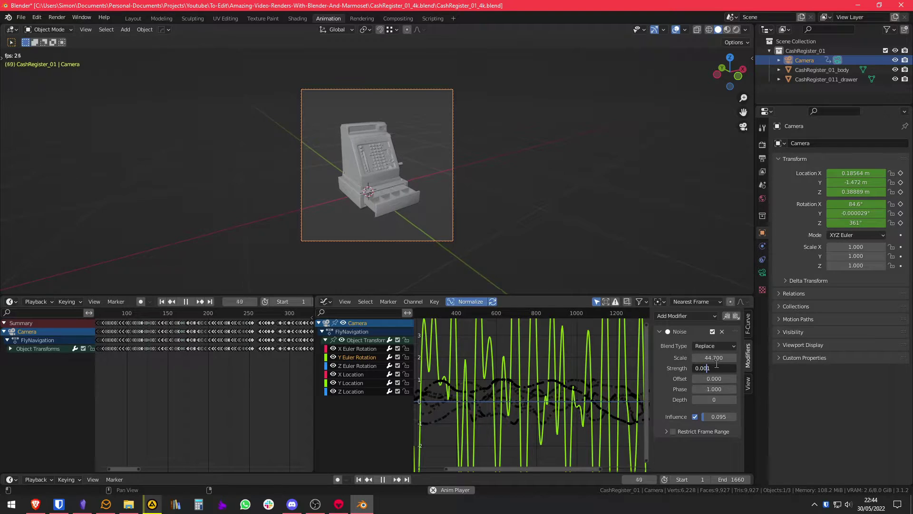
pyautogui.press('Return')
pyautogui.click(716, 364)
pyautogui.press('Left')
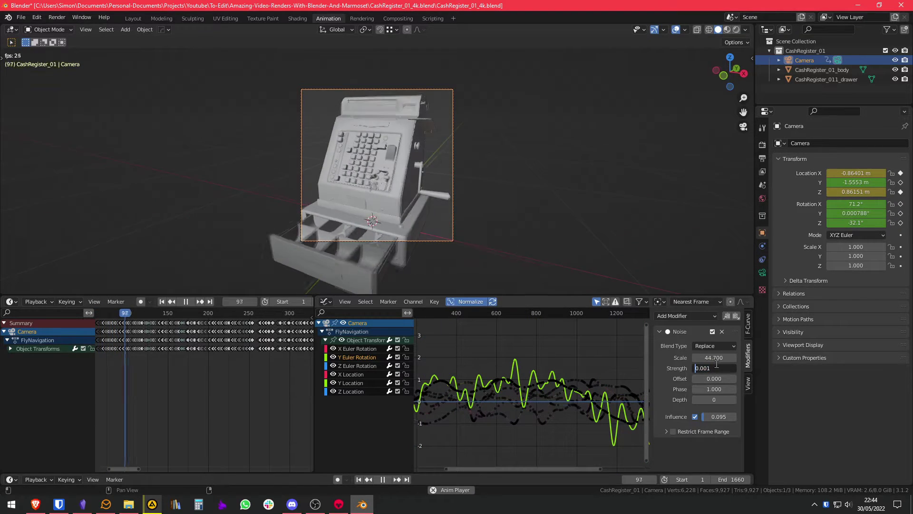
pyautogui.write('0')
pyautogui.press('Return')
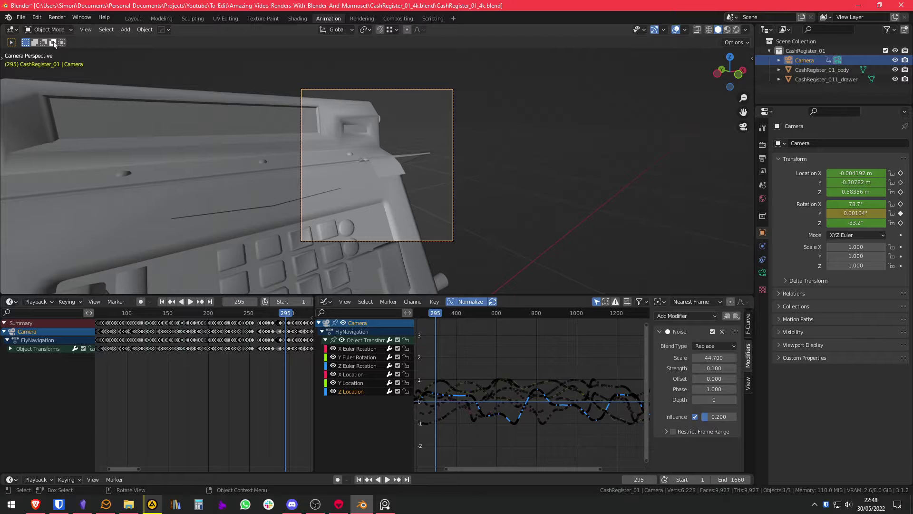
# Start an FBX export limited to the selected camera, with Bake Animation enabled.
pyautogui.click(23, 18)
pyautogui.click(529, 176)
pyautogui.click(453, 145)
pyautogui.click(21, 17)
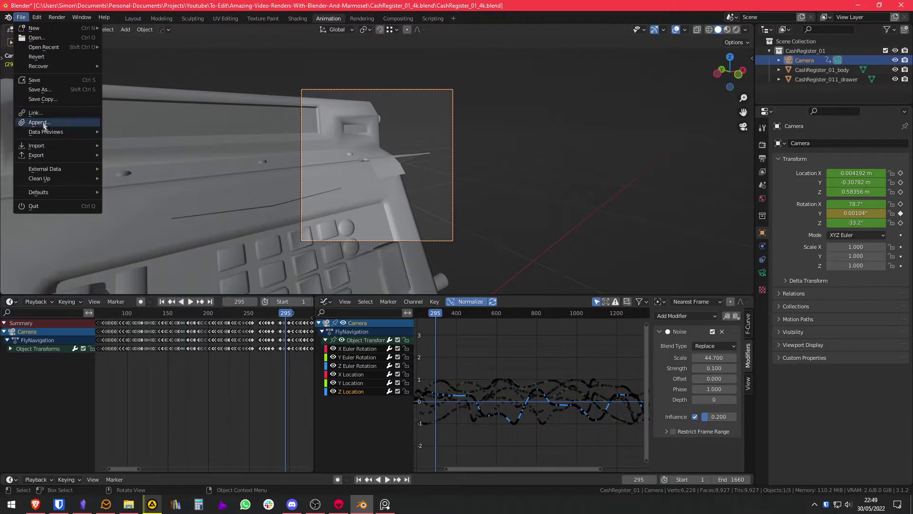
pyautogui.moveTo(48, 155)
pyautogui.click(144, 222)
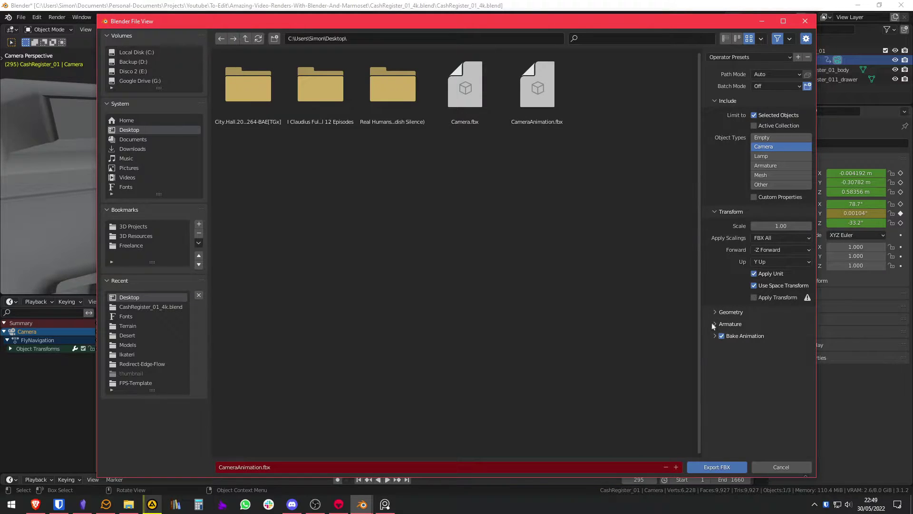
pyautogui.click(714, 336)
pyautogui.click(714, 336)
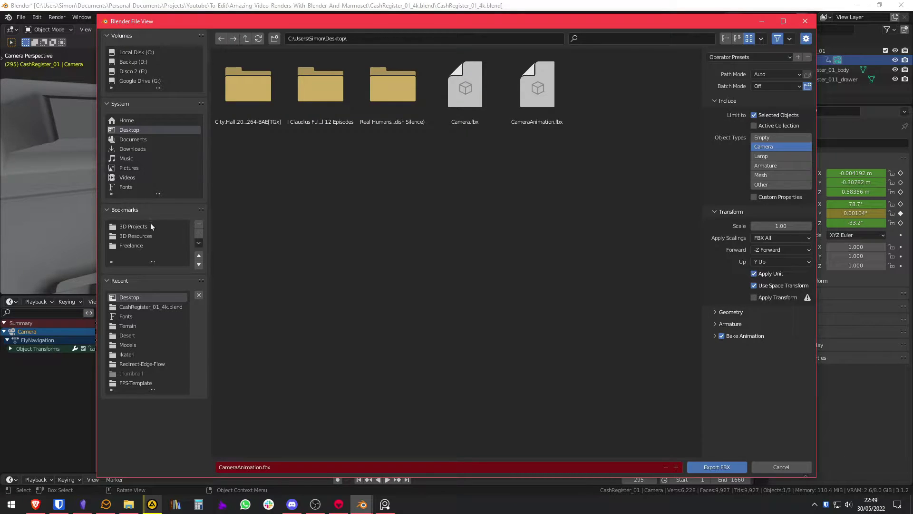
# Export the camera animation to the CashRegister_01_4k.blend folder as CameraAnimation-2.fbx.
pyautogui.click(167, 306)
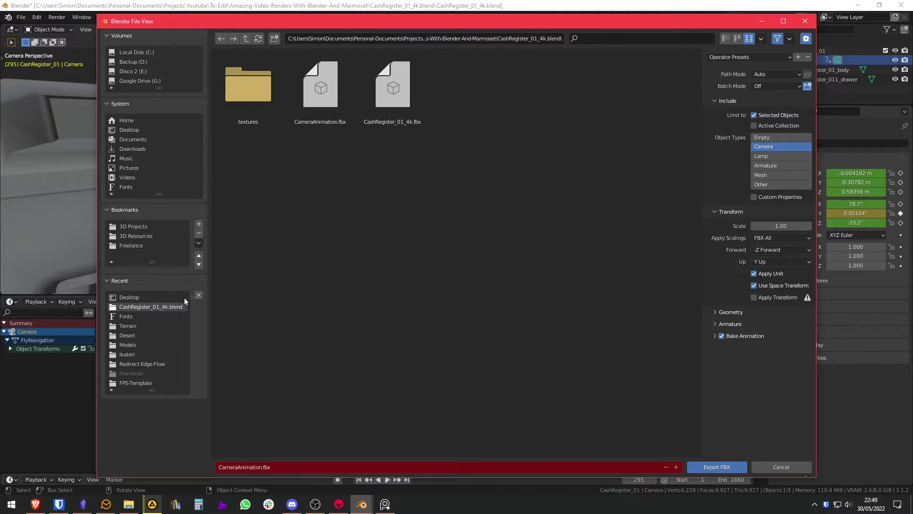
pyautogui.click(314, 111)
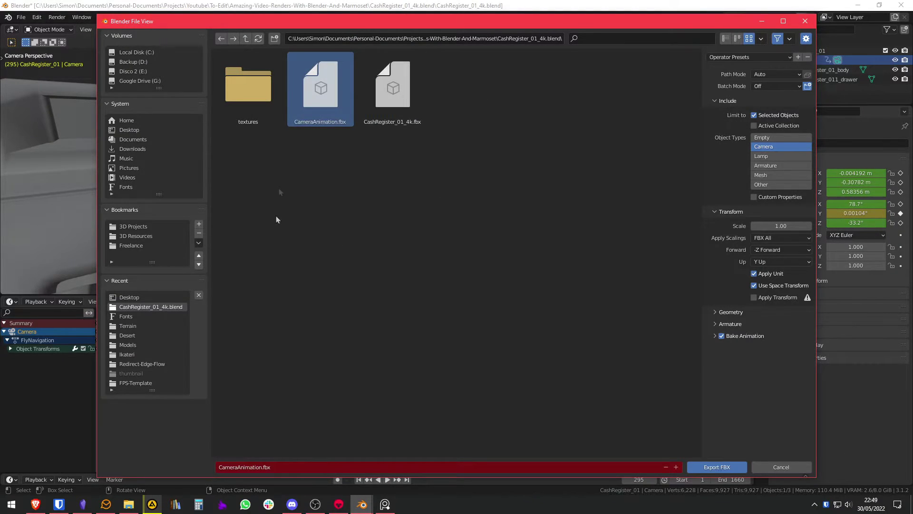
pyautogui.click(259, 469)
pyautogui.press('Return')
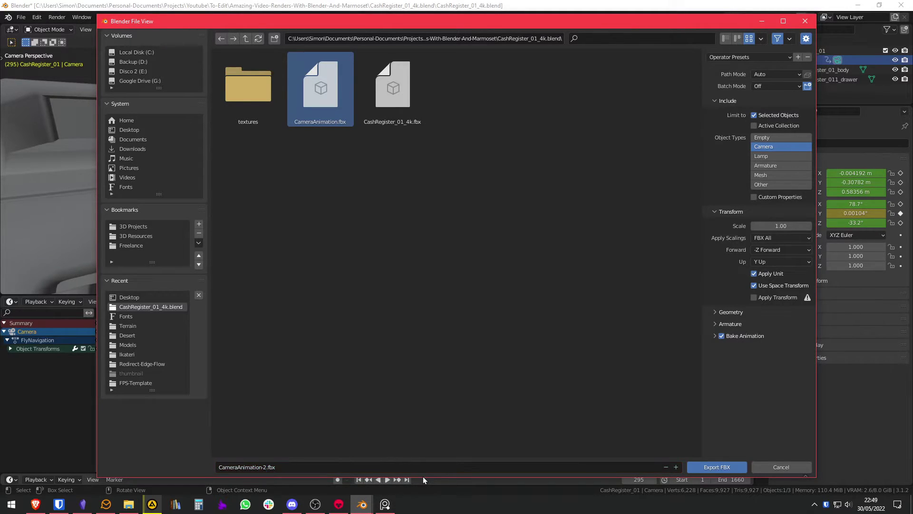
pyautogui.click(733, 469)
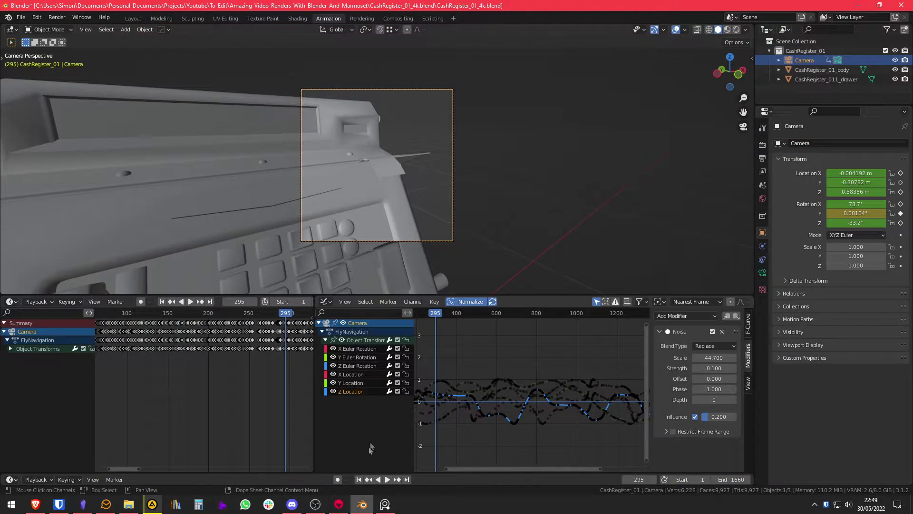
# Switch to Marmoset Toolbag, start a model import, and browse to Personal-Documents > Projects > Youtube > To-Edit.
pyautogui.click(339, 504)
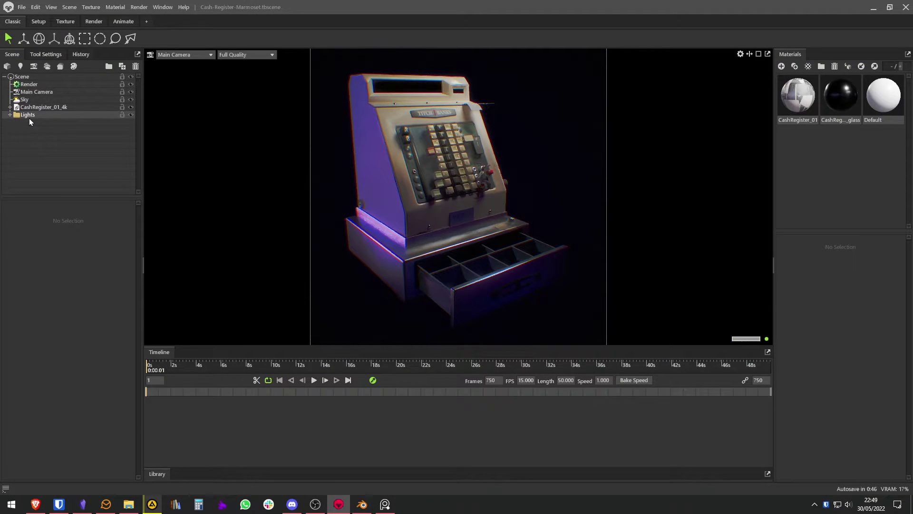
pyautogui.click(8, 67)
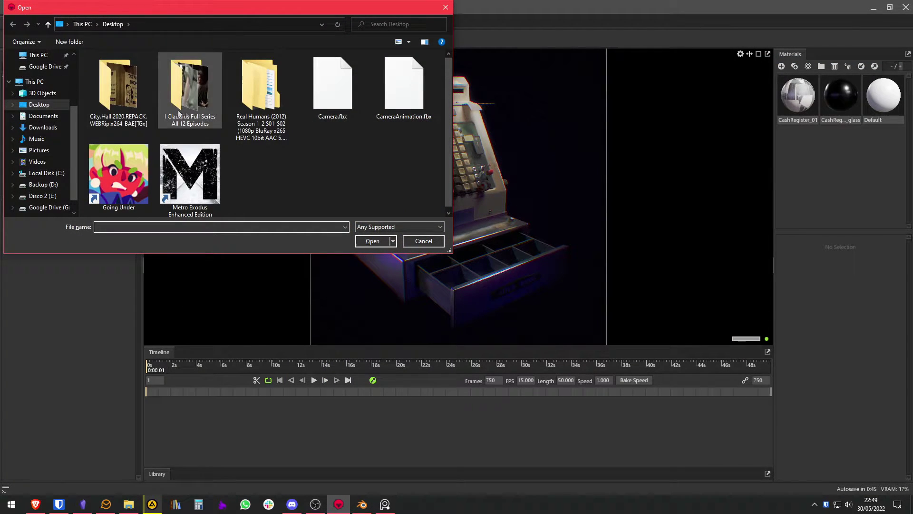
pyautogui.scroll(3, 52, 100)
pyautogui.click(50, 86)
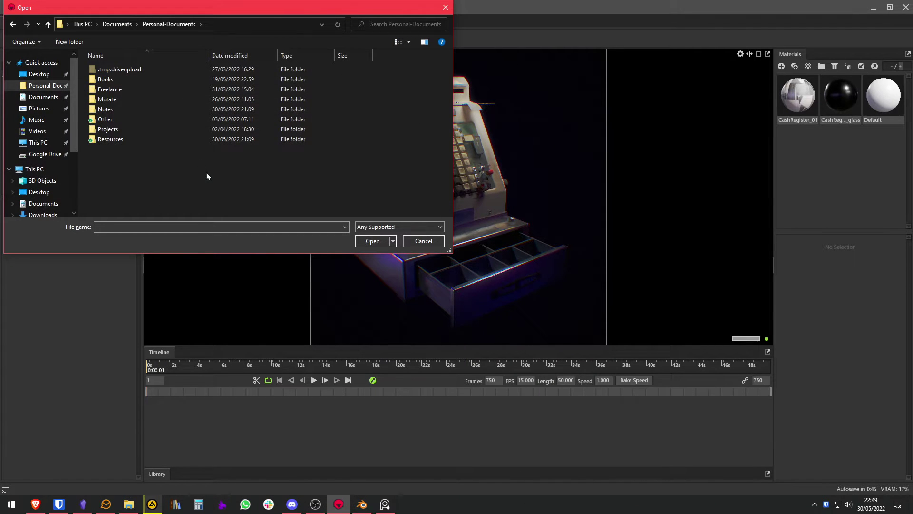
pyautogui.press('p')
pyautogui.press('Return')
pyautogui.press('y')
pyautogui.press('Return')
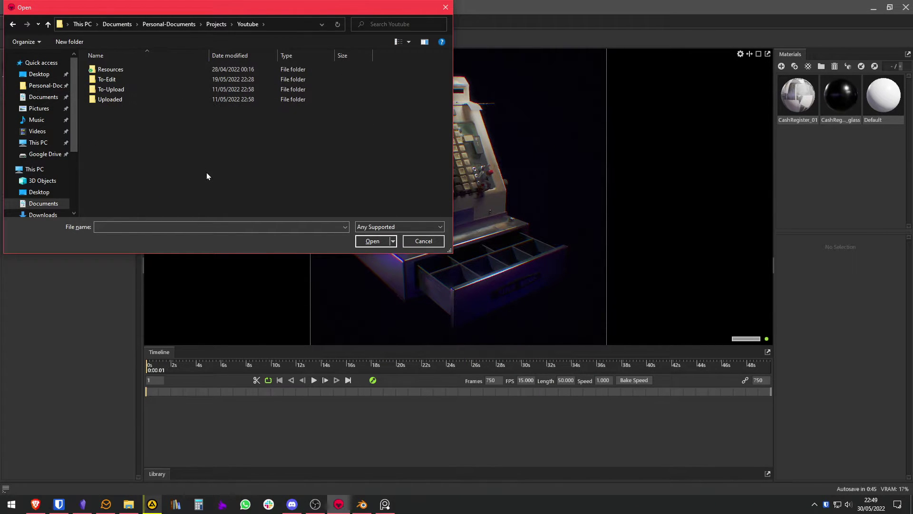
pyautogui.press('t')
pyautogui.press('Return')
# Import CameraAnimation-2.fbx from the CashRegister_01_4k.blend folder inside Amazing-Video-Renders-With-Blender-And-Marmoset.
pyautogui.press('p')
pyautogui.press('Up')
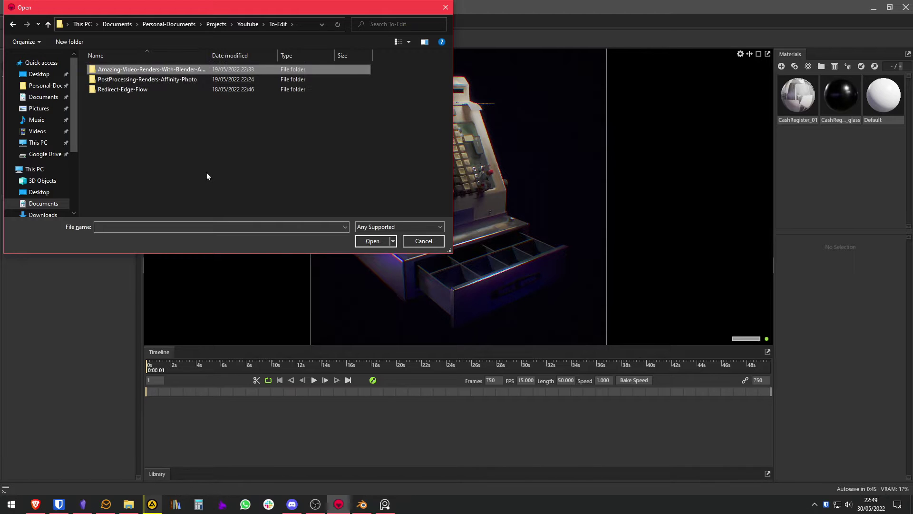
pyautogui.press('Down')
pyautogui.press('Down')
pyautogui.press('Up')
pyautogui.press('Up')
pyautogui.press('Return')
pyautogui.press('c')
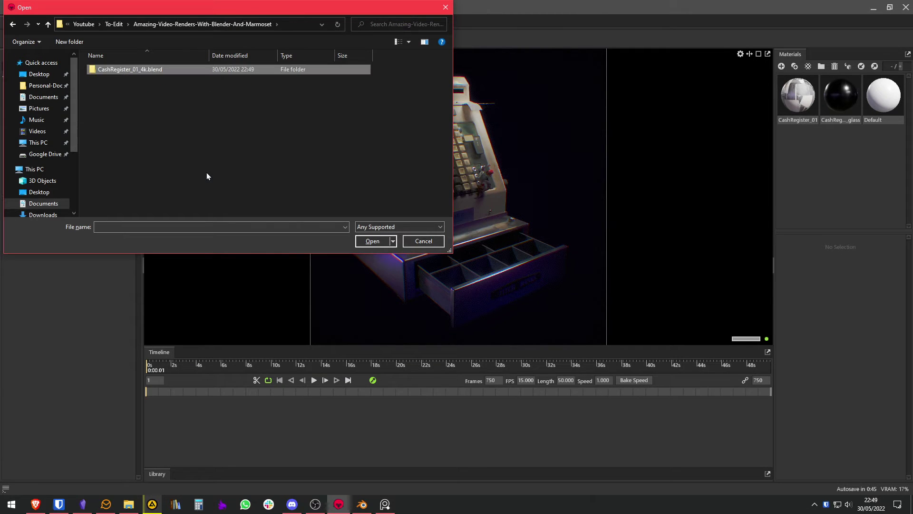
pyautogui.press('Return')
pyautogui.press('c')
pyautogui.press('Down')
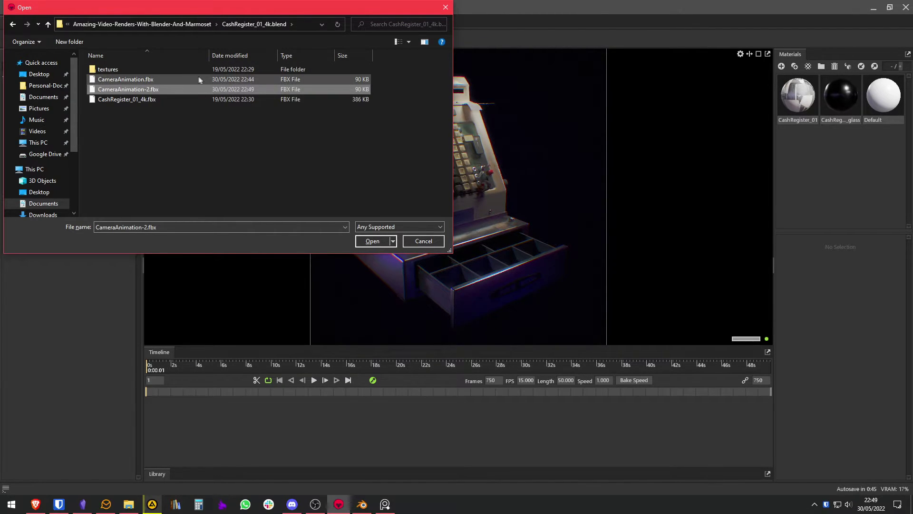
pyautogui.doubleClick(161, 90)
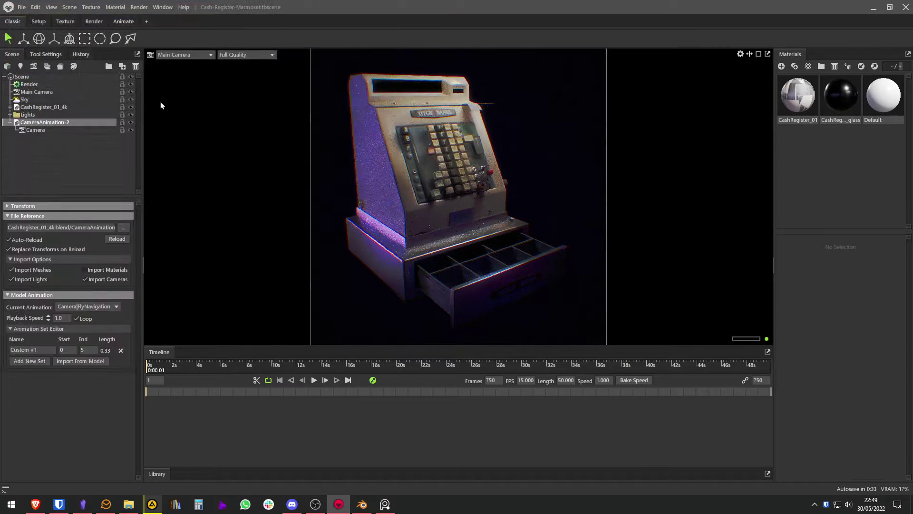
# View the scene through the imported Camera and preview its animation by playing and scrubbing the timeline.
pyautogui.click(69, 129)
pyautogui.click(67, 124)
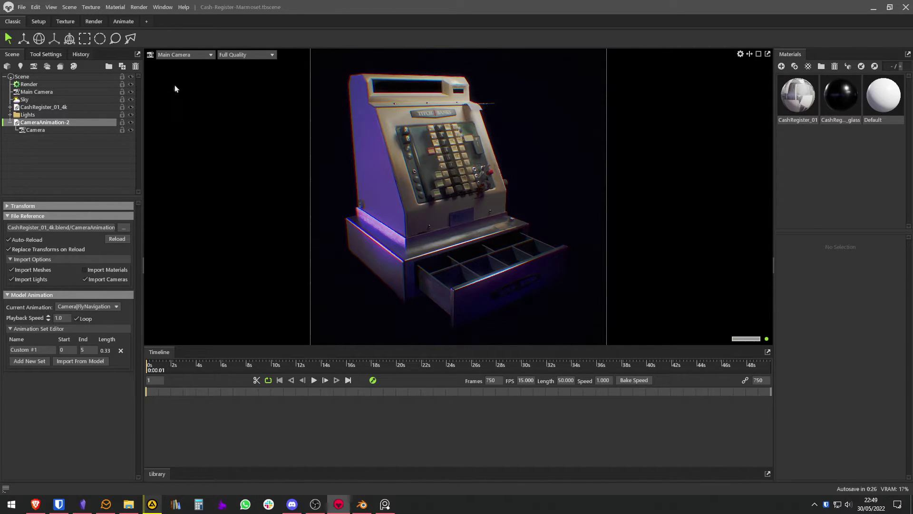
pyautogui.click(181, 53)
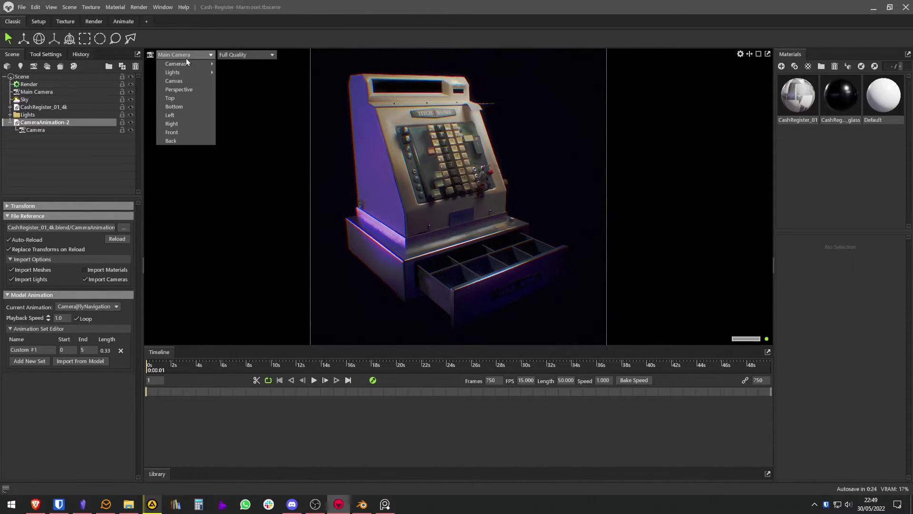
pyautogui.moveTo(188, 65)
pyautogui.click(242, 73)
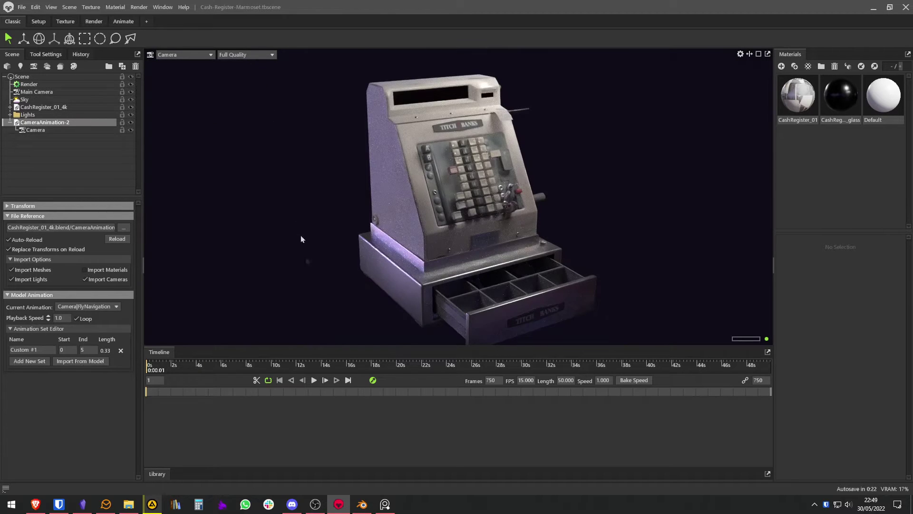
pyautogui.click(314, 381)
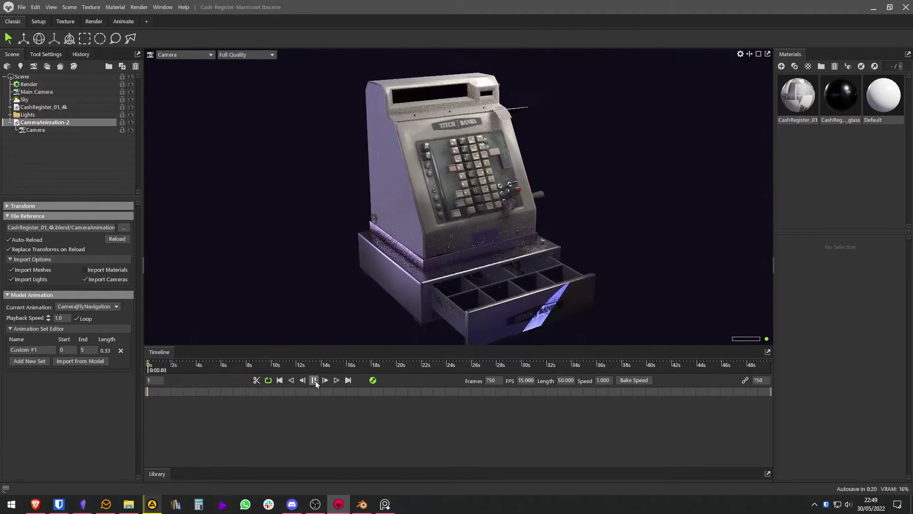
pyautogui.moveTo(287, 368); pyautogui.dragTo(147, 364)
pyautogui.click(314, 381)
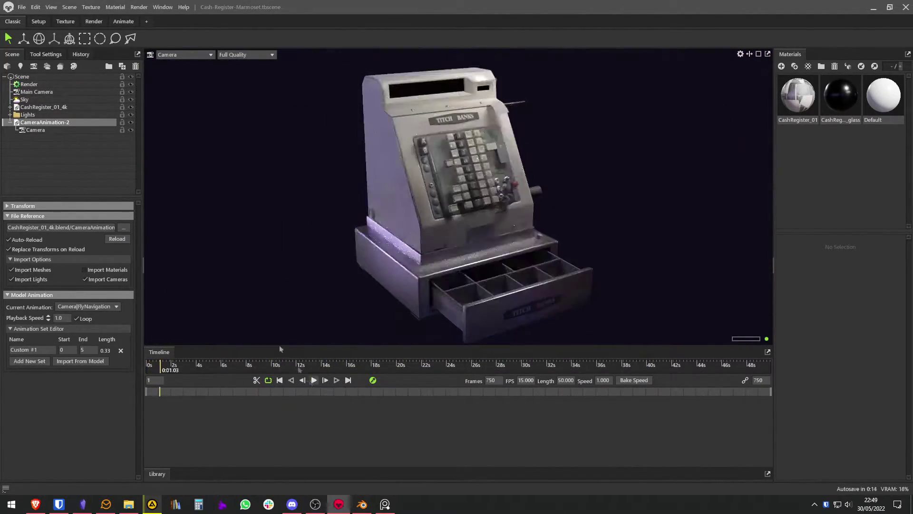
# Return the viewport to Main Camera and review its lens and post effect settings.
pyautogui.click(57, 91)
pyautogui.click(177, 55)
pyautogui.moveTo(178, 64)
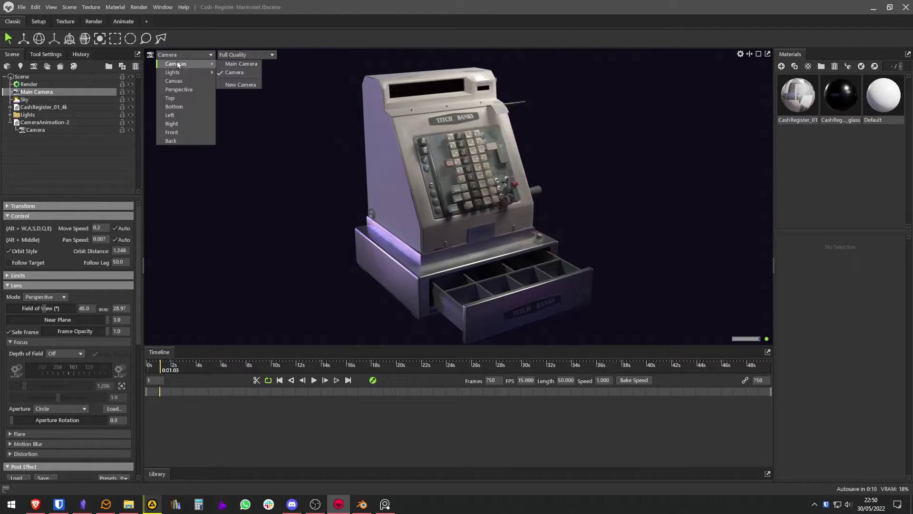
pyautogui.click(241, 64)
pyautogui.scroll(-3, 39, 287)
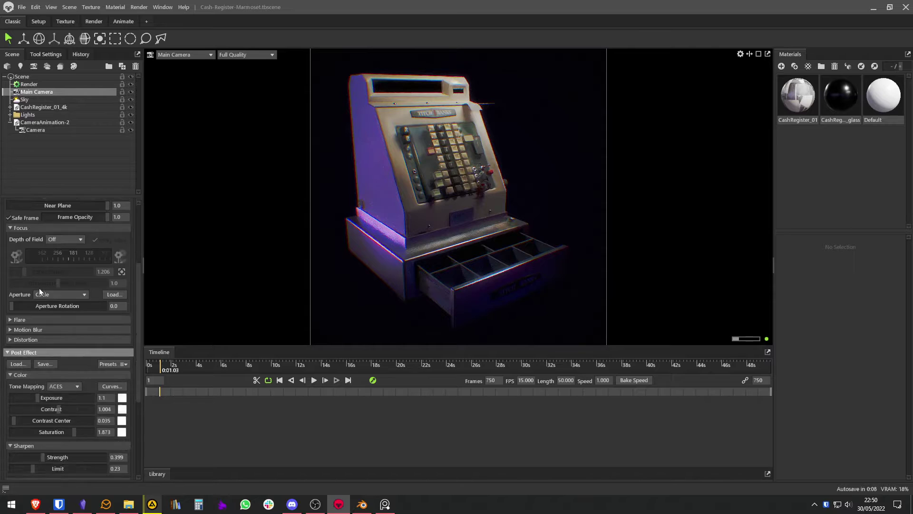
pyautogui.scroll(-3, 39, 293)
pyautogui.scroll(7, 25, 290)
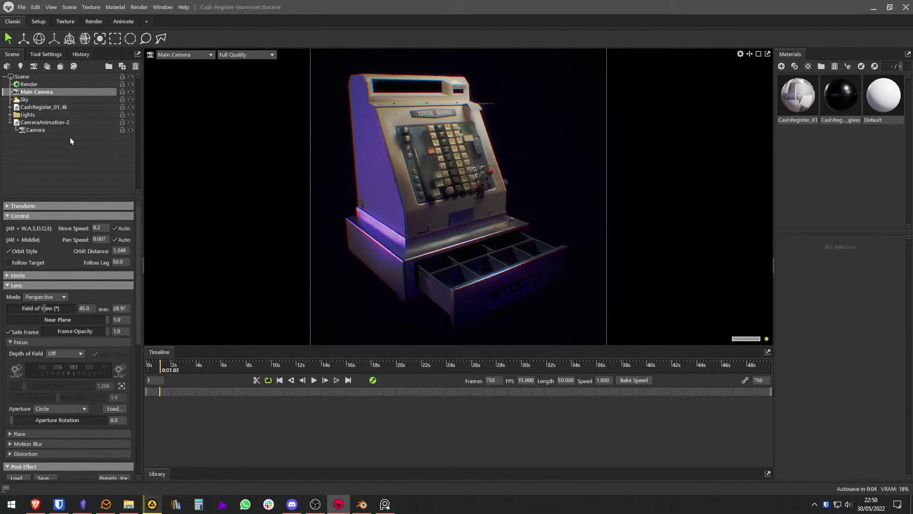
# Move the imported Camera out of the CameraAnimation-2 group, inspect both objects, and put it back in the group.
pyautogui.moveTo(51, 131); pyautogui.dragTo(63, 159)
pyautogui.click(51, 122)
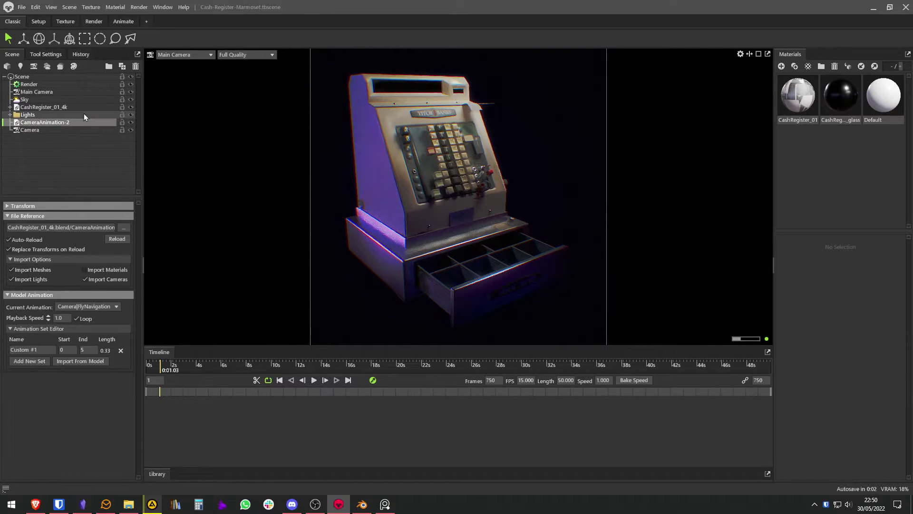
pyautogui.click(54, 130)
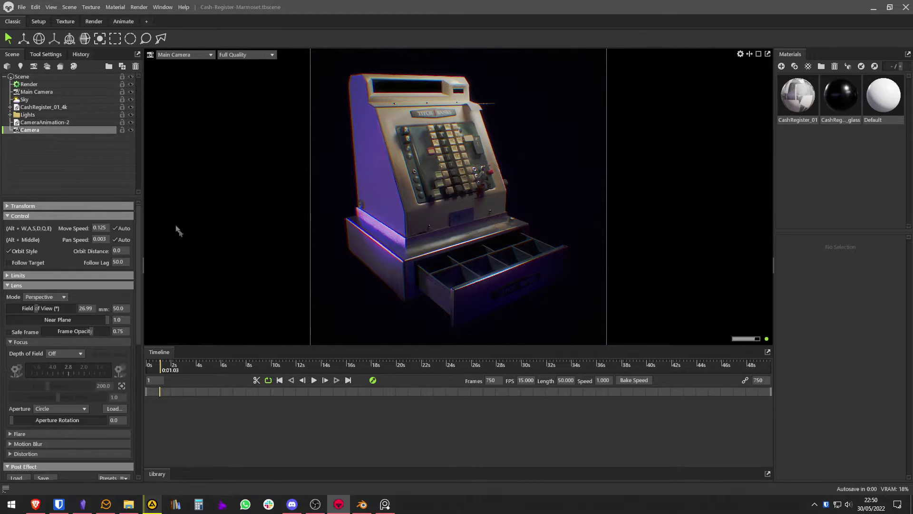
pyautogui.moveTo(82, 131); pyautogui.dragTo(71, 124)
# Copy the object settings of Main Camera and paste them onto the imported Camera.
pyautogui.click(40, 93)
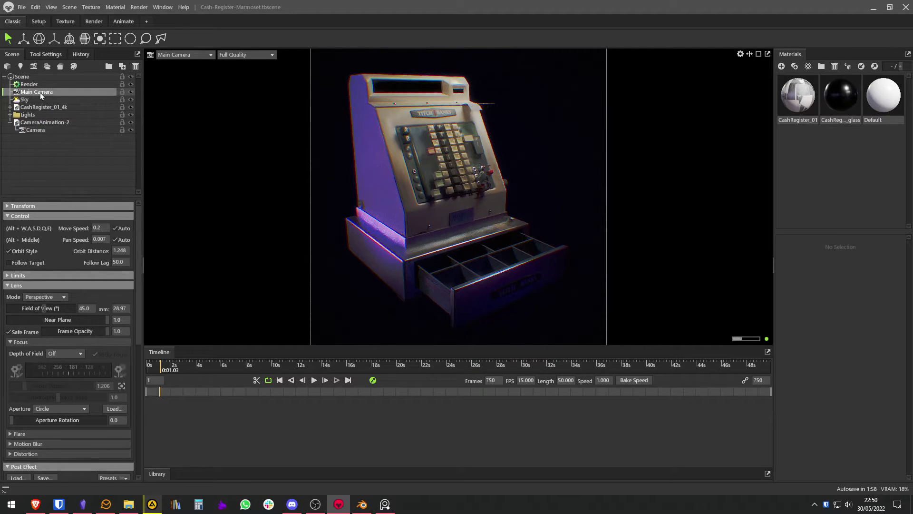
pyautogui.rightClick(40, 93)
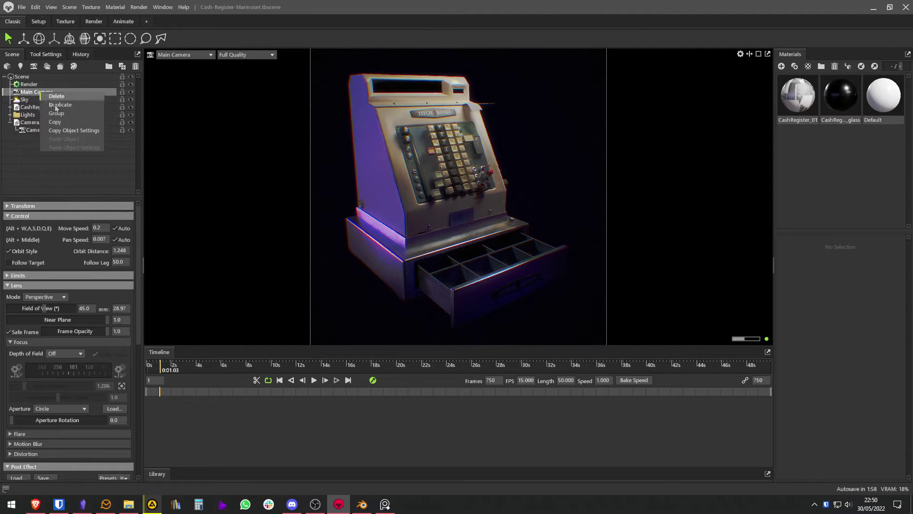
pyautogui.click(88, 131)
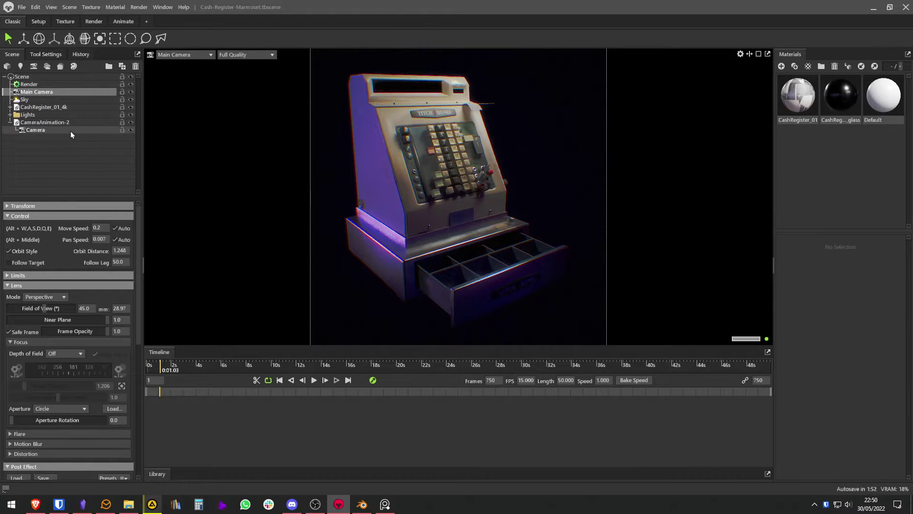
pyautogui.click(71, 130)
pyautogui.rightClick(70, 130)
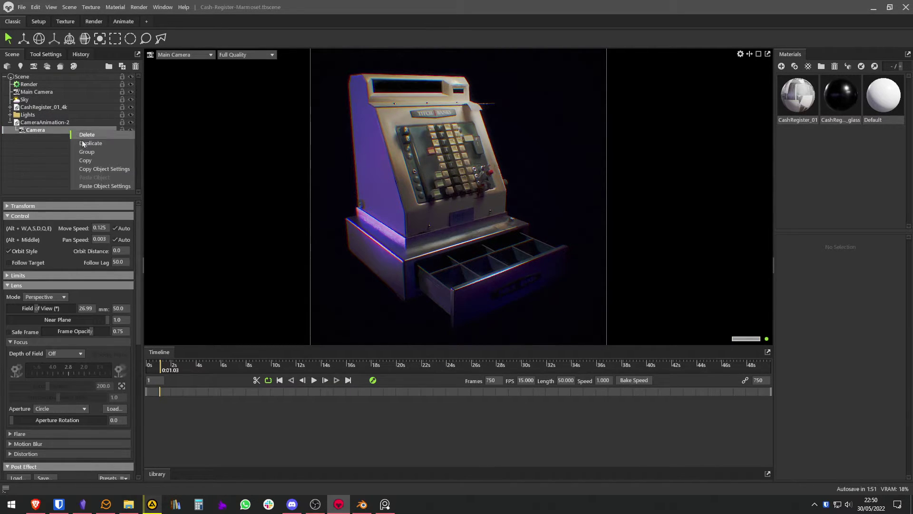
pyautogui.click(111, 182)
# View the scene through the imported Camera with its pasted settings, and play the animation from the first frame.
pyautogui.click(208, 55)
pyautogui.moveTo(190, 63)
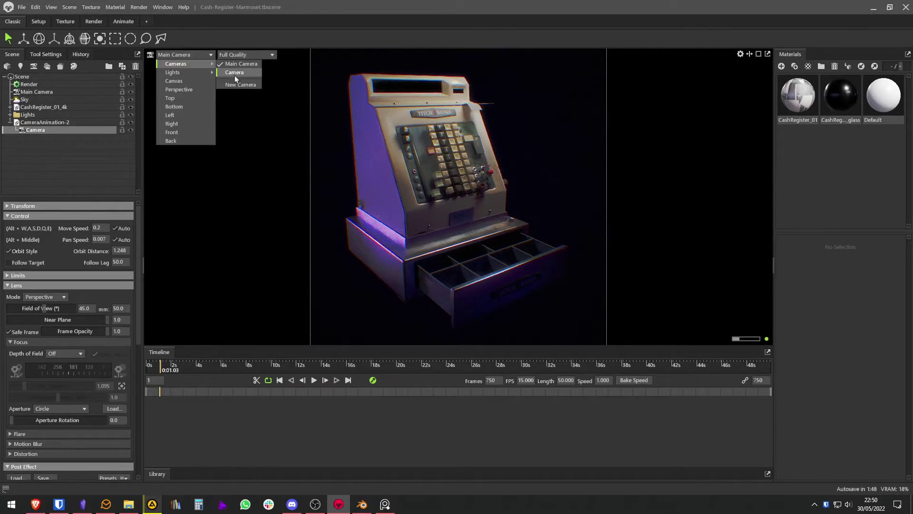
pyautogui.click(235, 75)
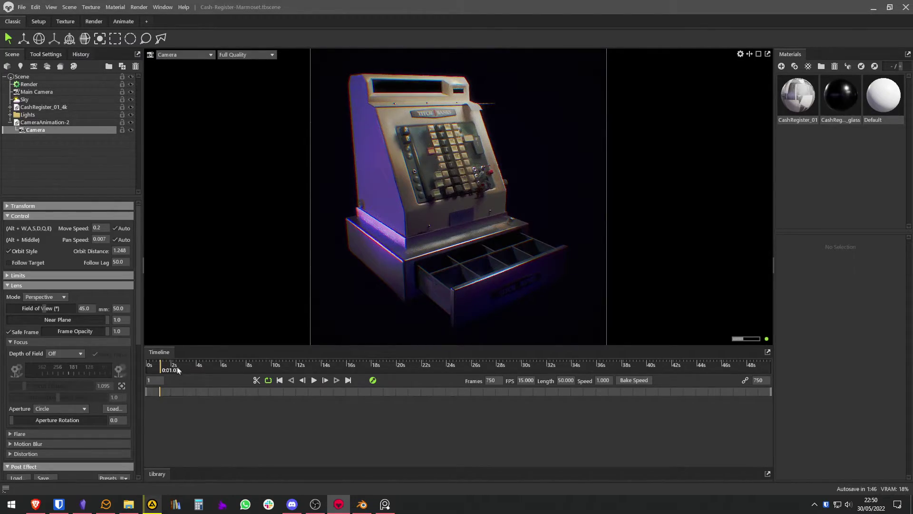
pyautogui.moveTo(180, 367); pyautogui.dragTo(149, 368)
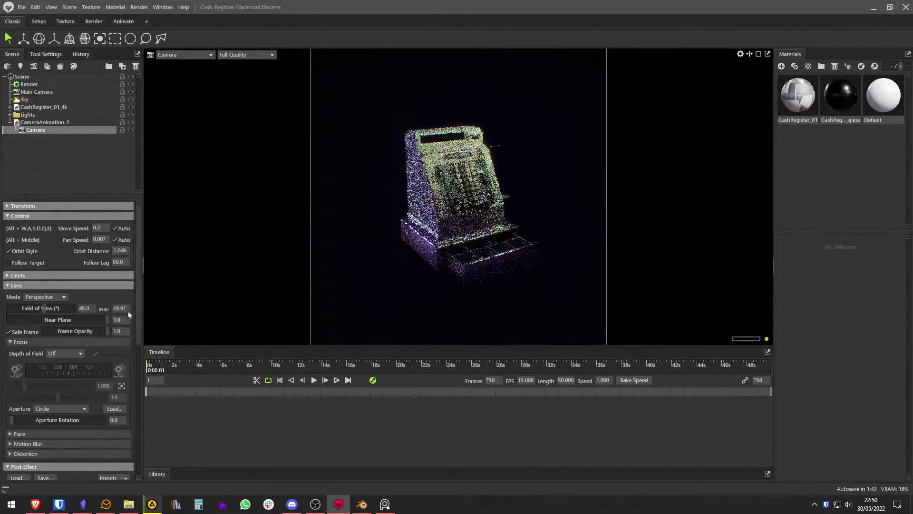
pyautogui.click(315, 380)
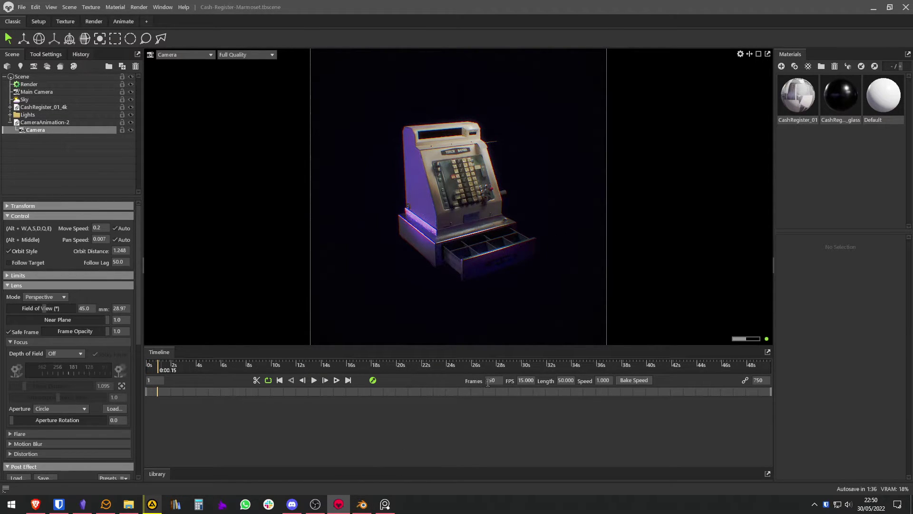
# Copy the end frame from Blender's timeline, set Toolbag's total frame count to 1660, and return to the first frame.
pyautogui.click(361, 504)
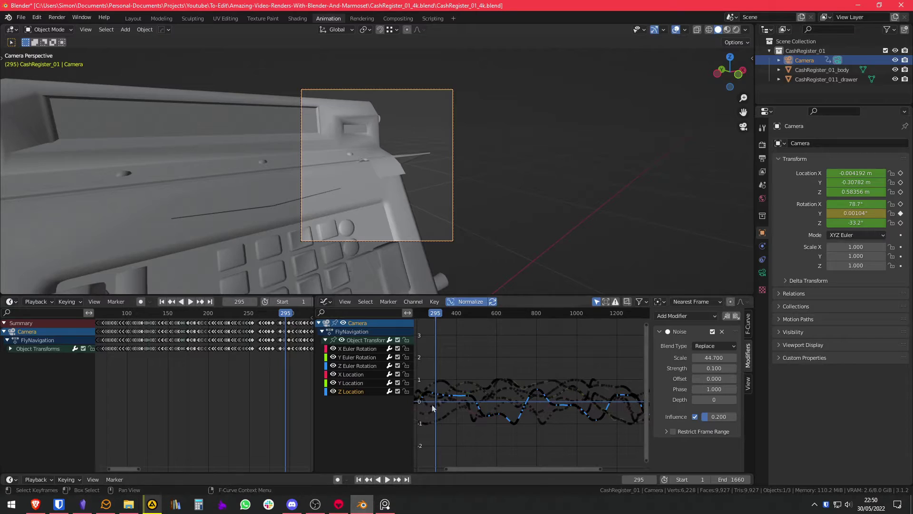
pyautogui.moveTo(540, 364); pyautogui.dragTo(463, 367, button='middle')
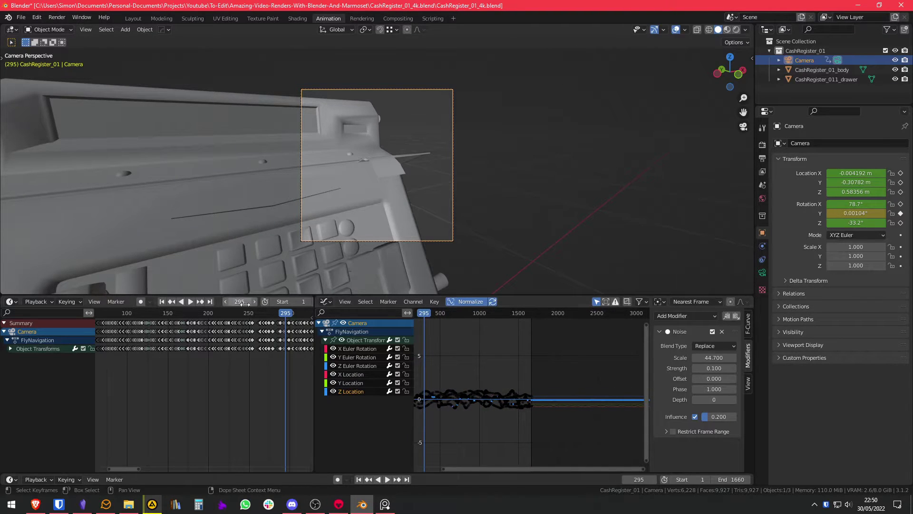
pyautogui.scroll(-3, 270, 323)
pyautogui.scroll(-2, 271, 323)
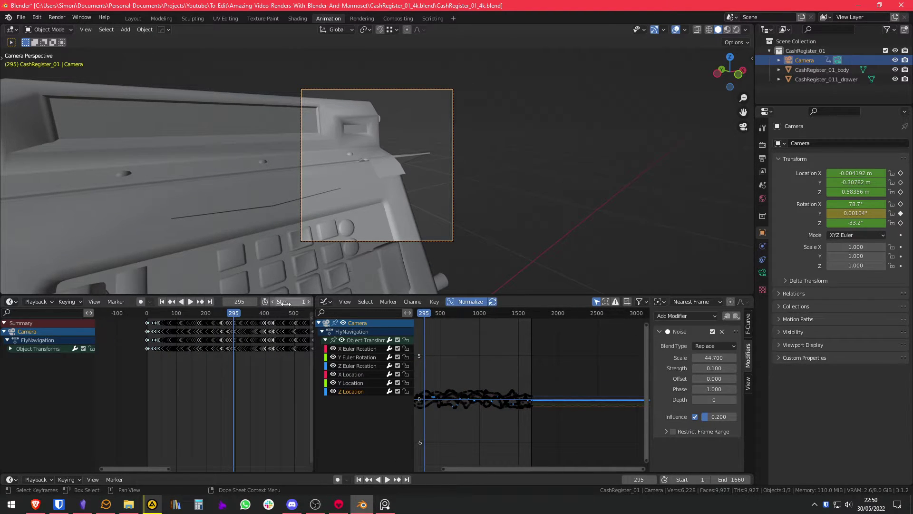
pyautogui.scroll(-3, 284, 303)
pyautogui.click(286, 303)
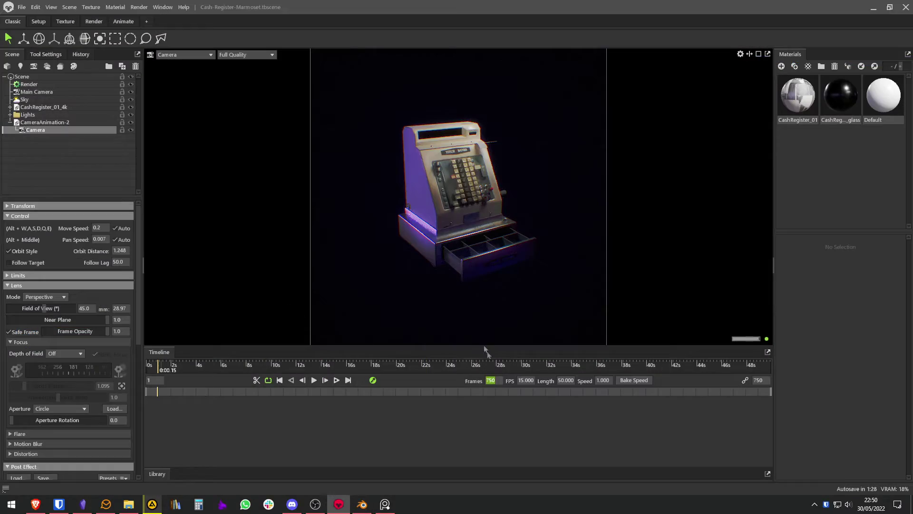
pyautogui.press('Return')
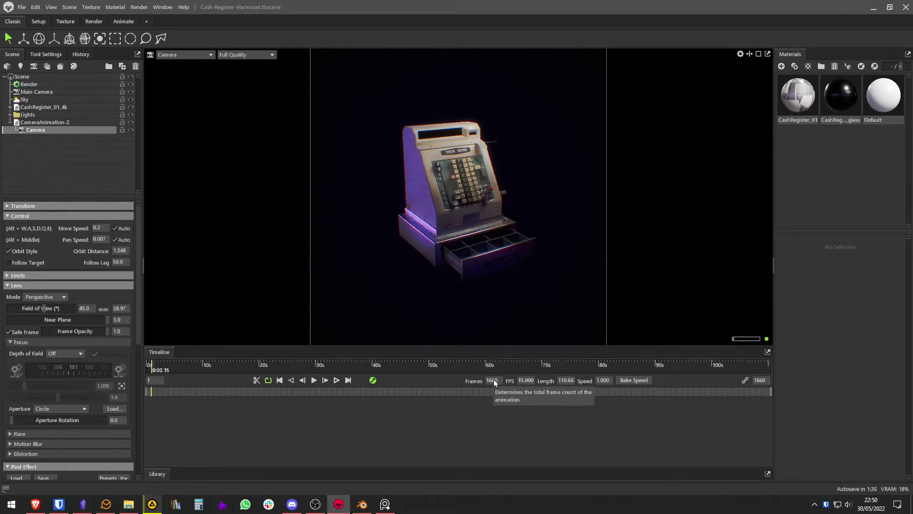
pyautogui.moveTo(492, 367); pyautogui.dragTo(124, 343)
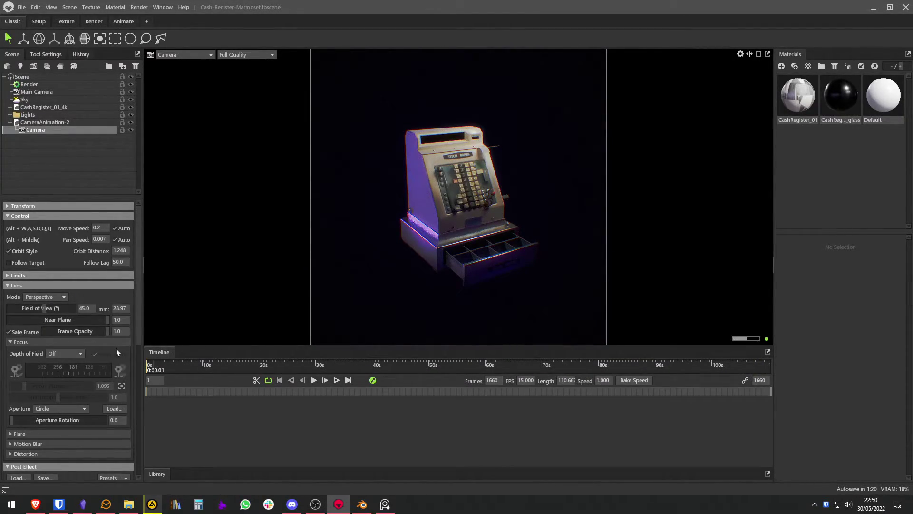
# Switch Toolbag to the Animate workspace, and check the timeline settings in Blender before returning to Toolbag.
pyautogui.click(121, 24)
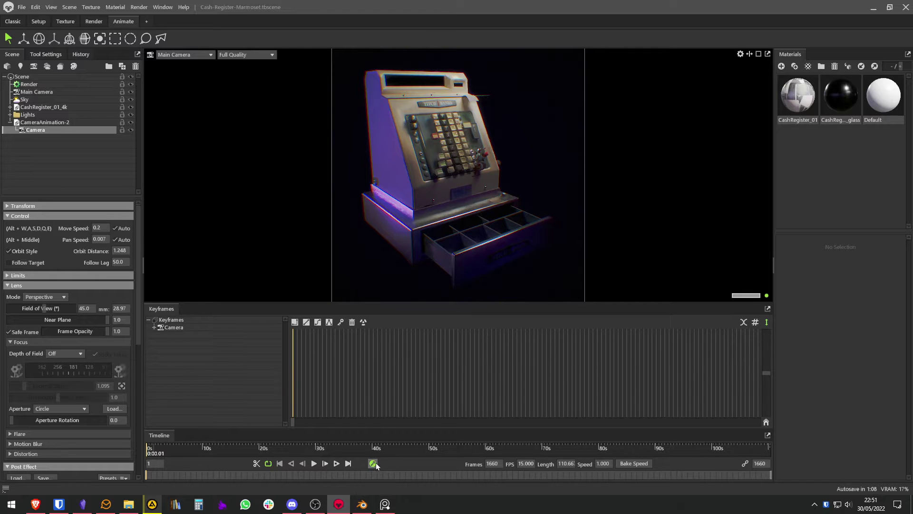
pyautogui.click(362, 505)
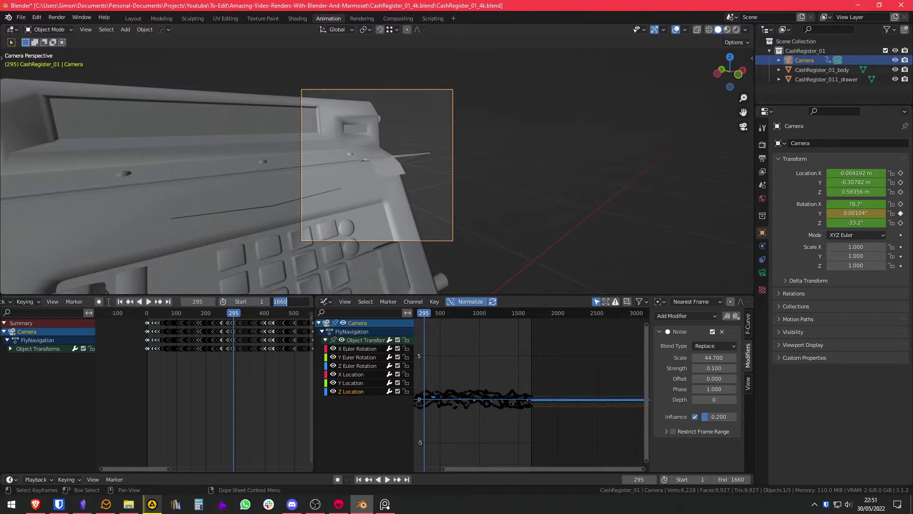
pyautogui.click(361, 499)
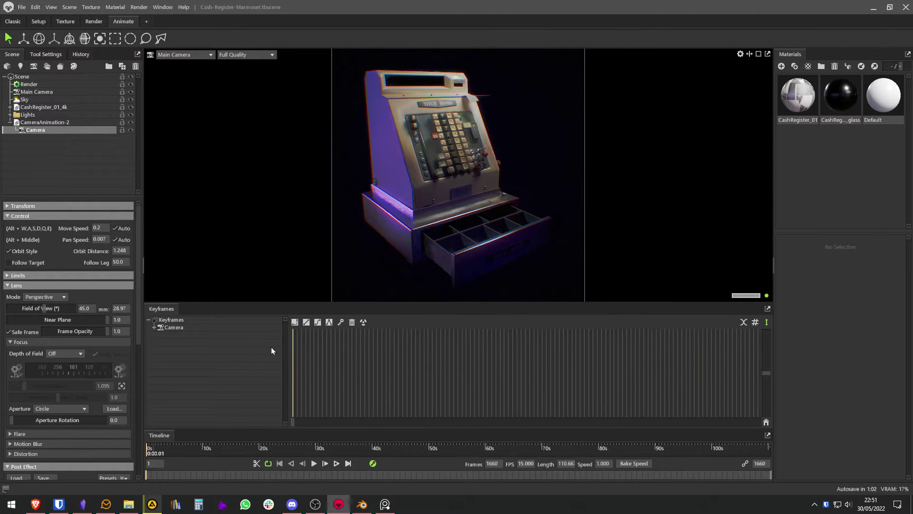
# Expand the Camera's Depth Of Field tracks in the keyframe editor and select both Focus Distance and Aperture.
pyautogui.click(153, 327)
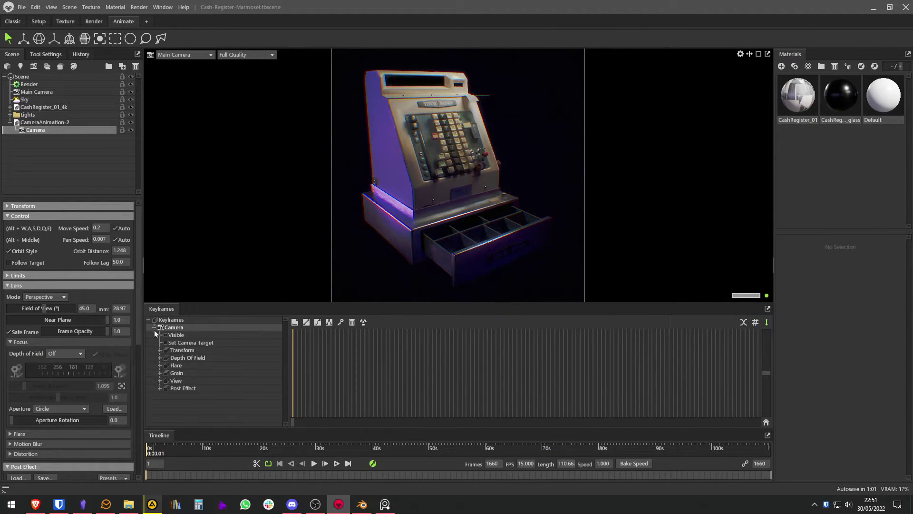
pyautogui.click(159, 357)
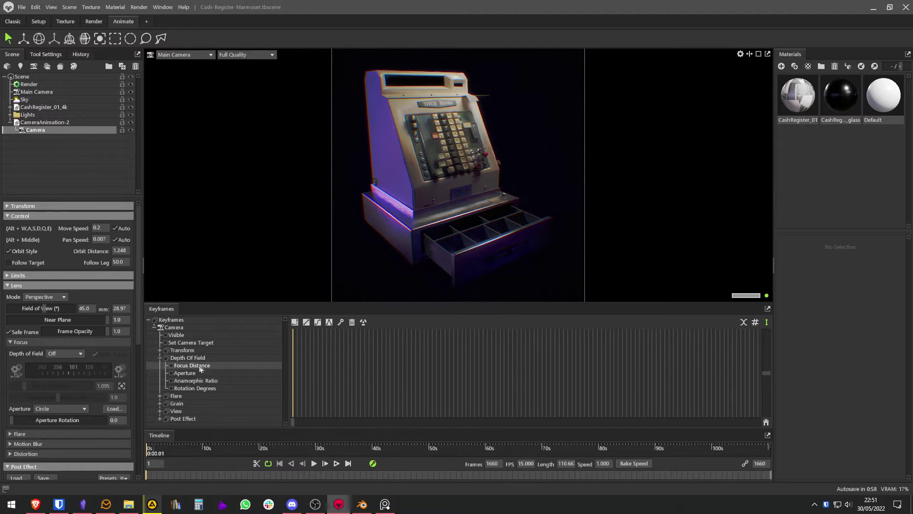
pyautogui.click(222, 366)
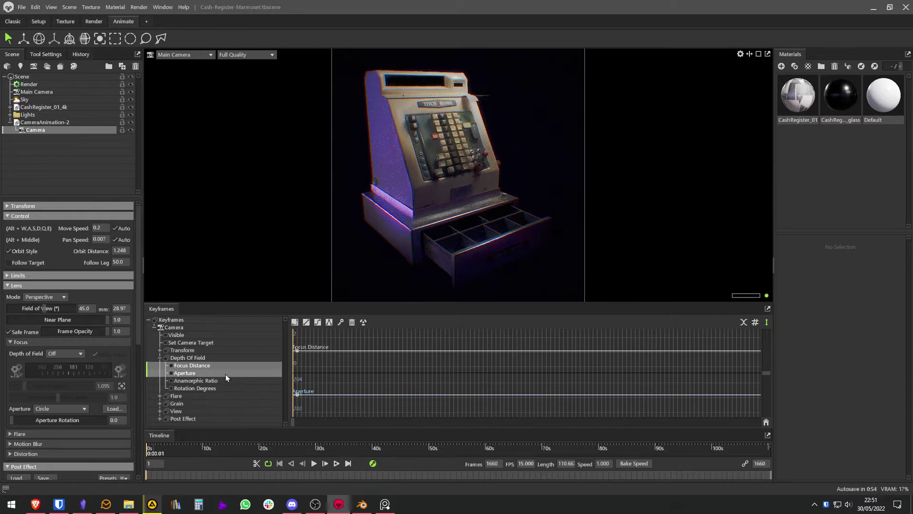
pyautogui.keyDown('ctrl'); pyautogui.click(198, 373); pyautogui.keyUp('ctrl')
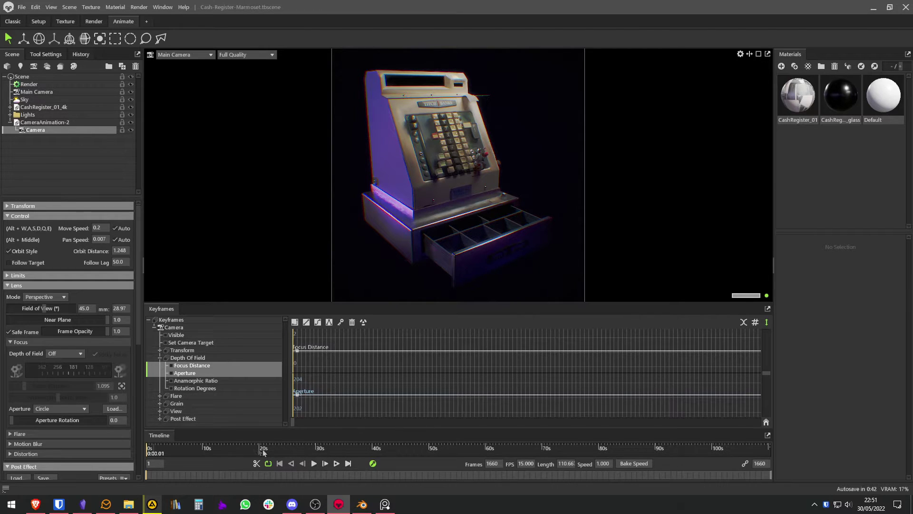
# Set the Camera's depth of field to Ray Traced, view the scene through Camera, and disable Sticky Focus.
pyautogui.click(54, 354)
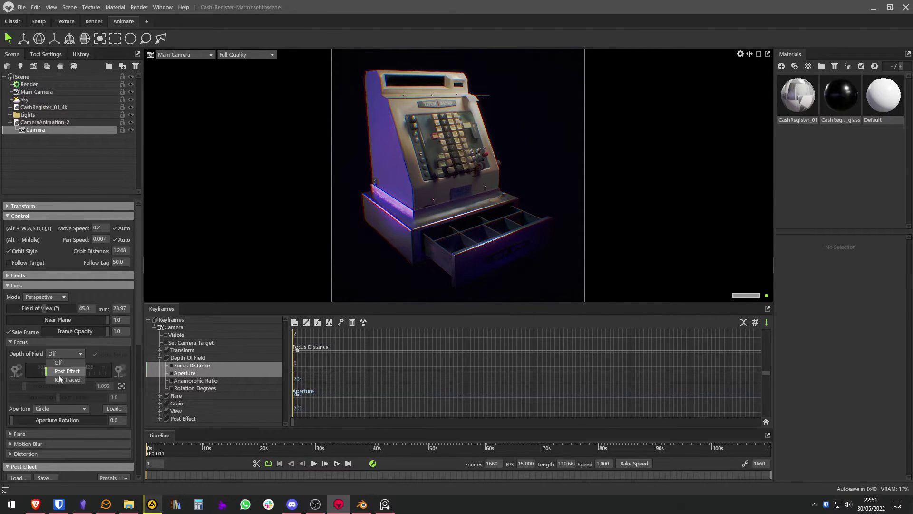
pyautogui.click(61, 380)
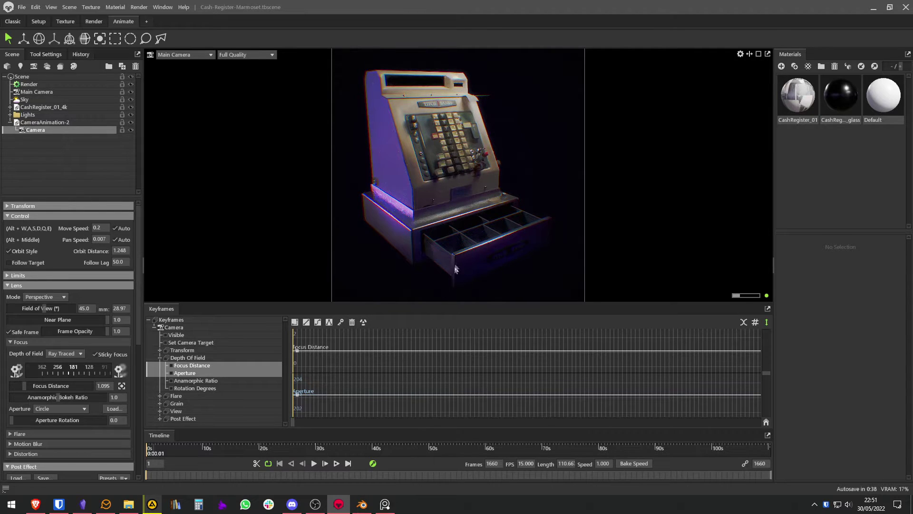
pyautogui.click(190, 54)
pyautogui.moveTo(190, 62)
pyautogui.click(252, 72)
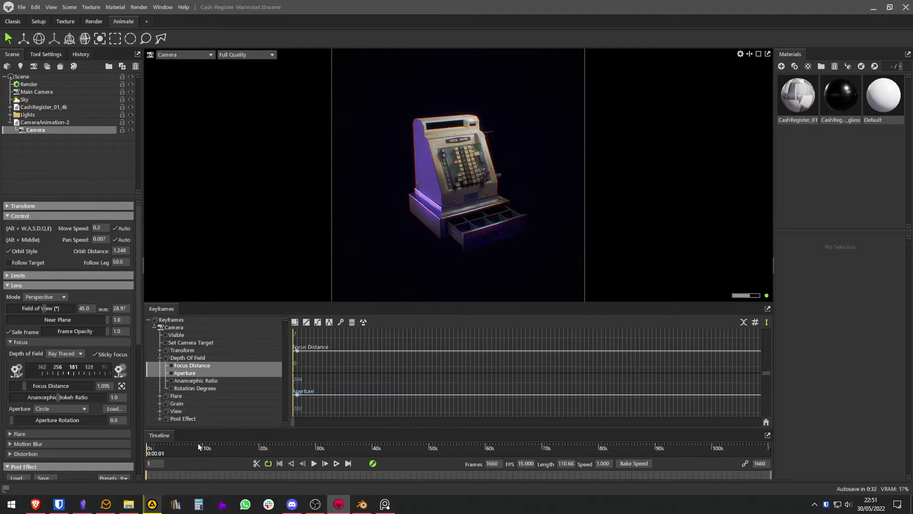
pyautogui.click(98, 355)
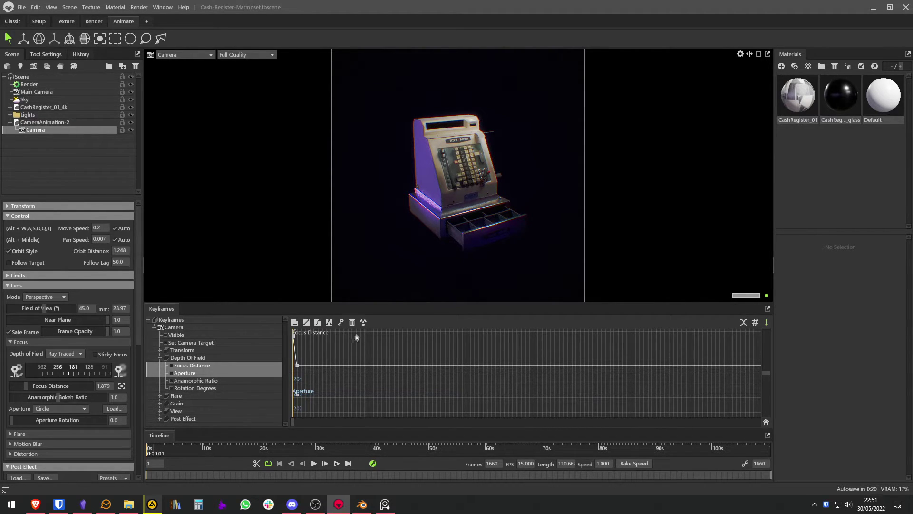
# Clear the unwanted depth-of-field keyframes, focus on the register's keypad at the first frame, and set the aperture to about 25.
pyautogui.click(364, 322)
pyautogui.click(452, 292)
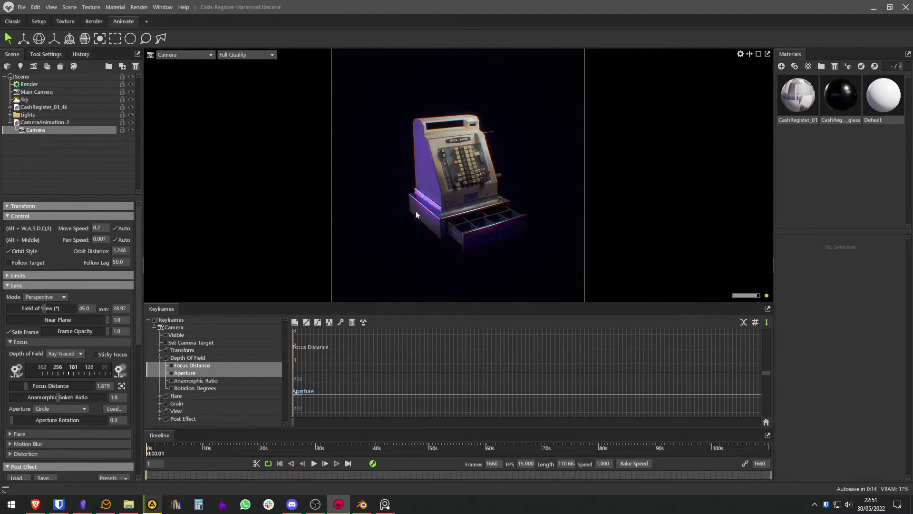
pyautogui.middleClick(462, 175)
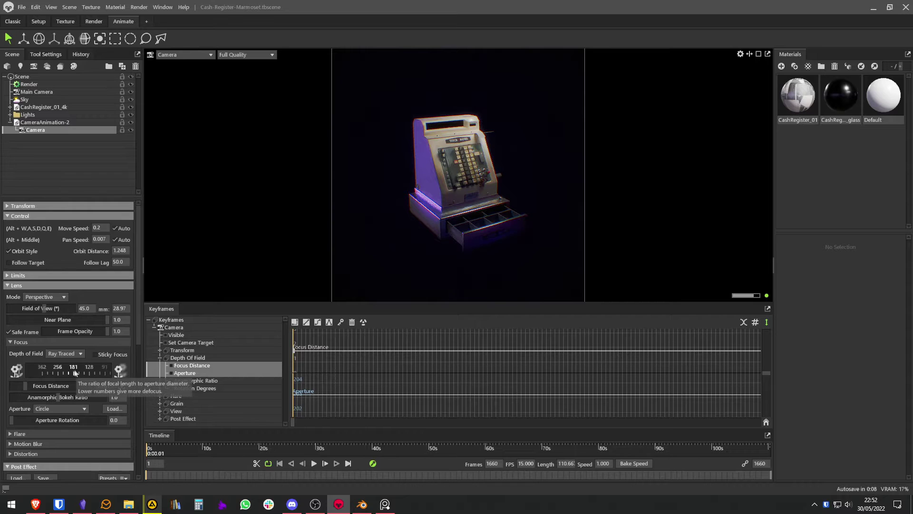
pyautogui.moveTo(80, 375); pyautogui.dragTo(0, 374)
pyautogui.moveTo(74, 372)
pyautogui.mouseDown()
pyautogui.moveTo(38, 375)
pyautogui.moveTo(79, 374)
pyautogui.mouseUp()
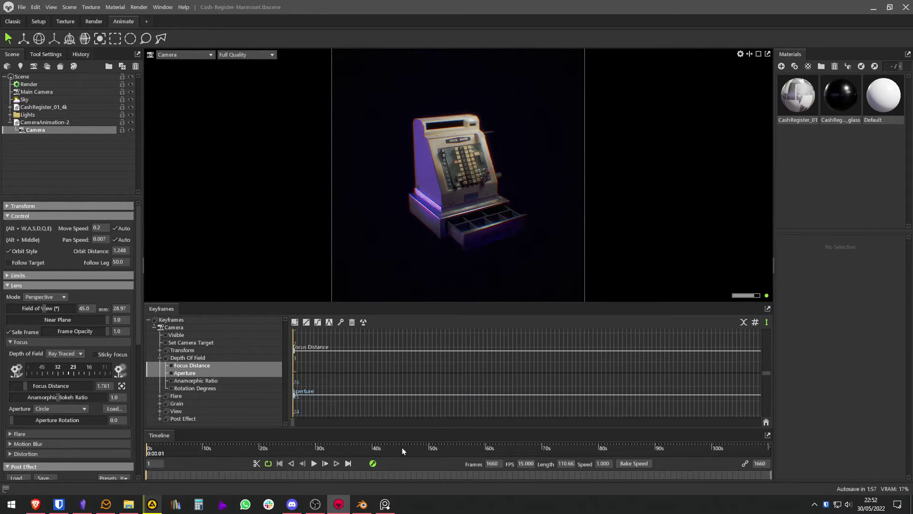
# At 0:10.01, key the focus on the register's upper front and raise the aperture value for less blur.
pyautogui.moveTo(200, 447); pyautogui.dragTo(202, 448)
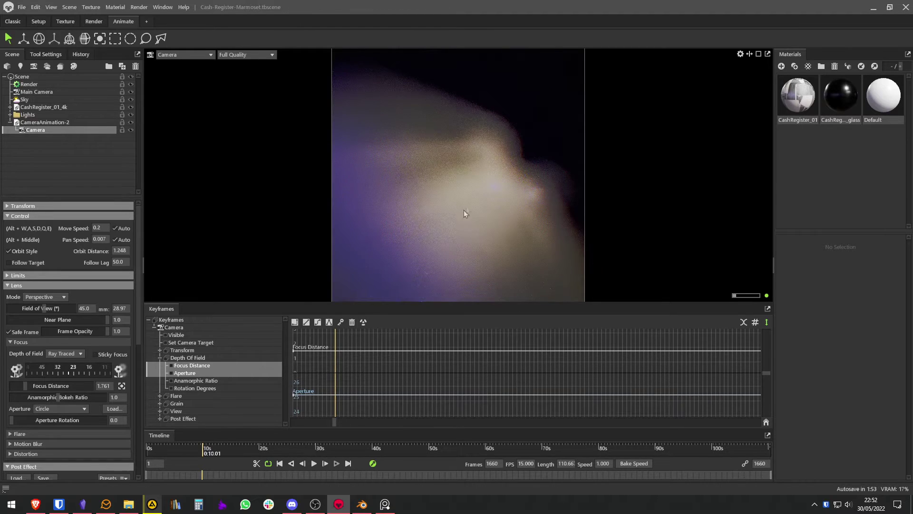
pyautogui.middleClick(489, 175)
pyautogui.middleClick(493, 153)
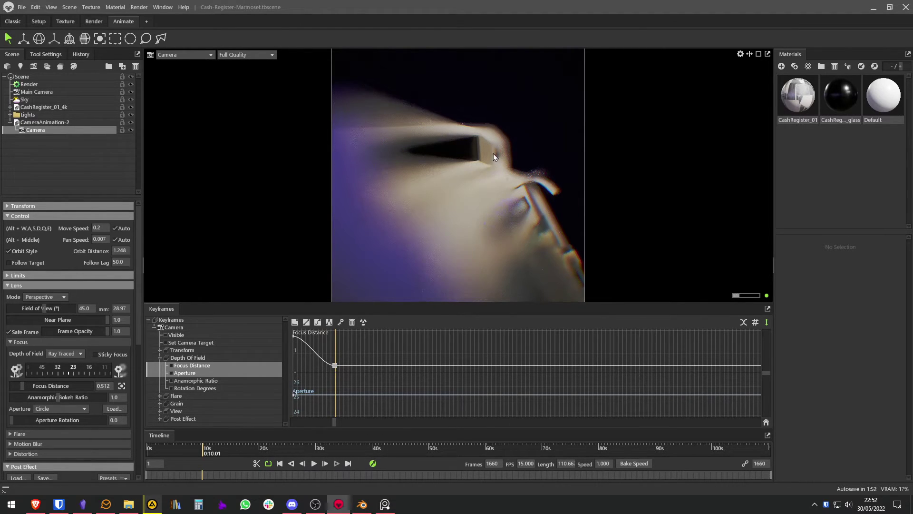
pyautogui.keyDown('ctrl'); pyautogui.click(512, 221); pyautogui.keyUp('ctrl')
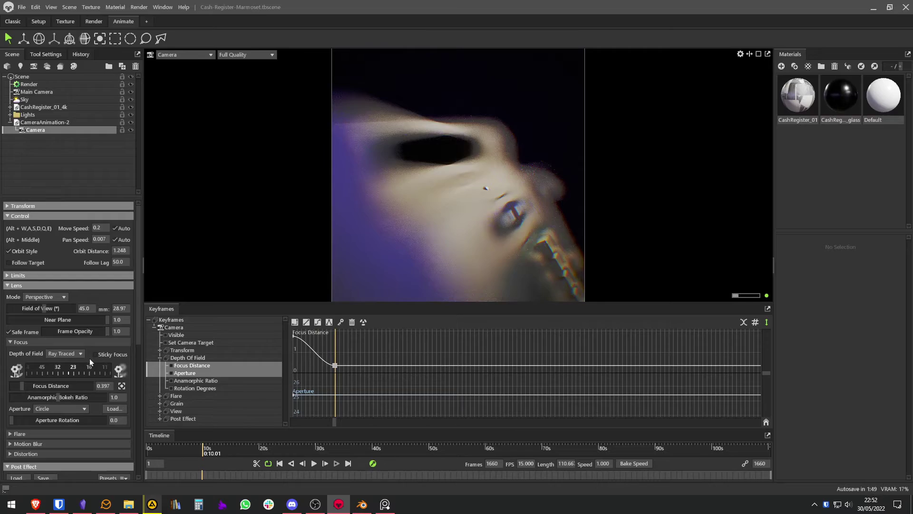
pyautogui.moveTo(56, 372); pyautogui.dragTo(98, 373)
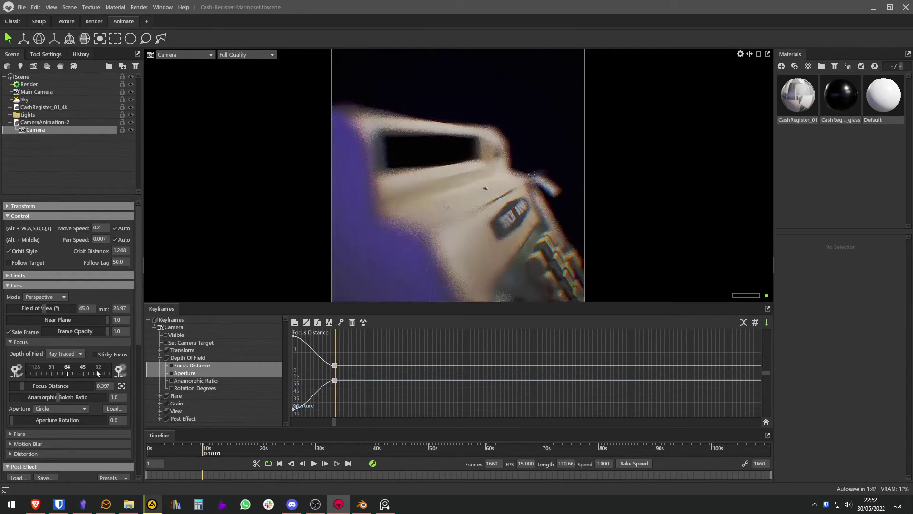
pyautogui.moveTo(100, 370); pyautogui.dragTo(106, 370)
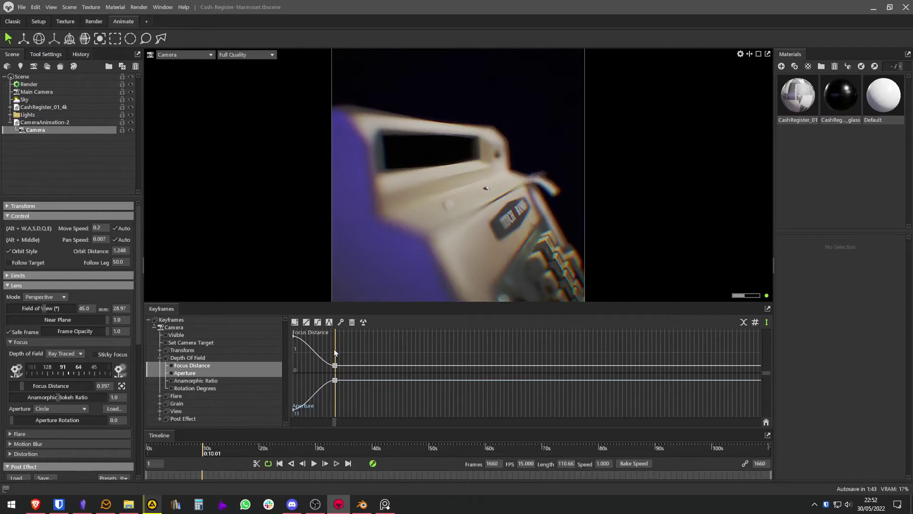
# At 0:04.10, key the focus on the register's keypad and fine-tune the aperture.
pyautogui.moveTo(335, 352); pyautogui.dragTo(313, 351)
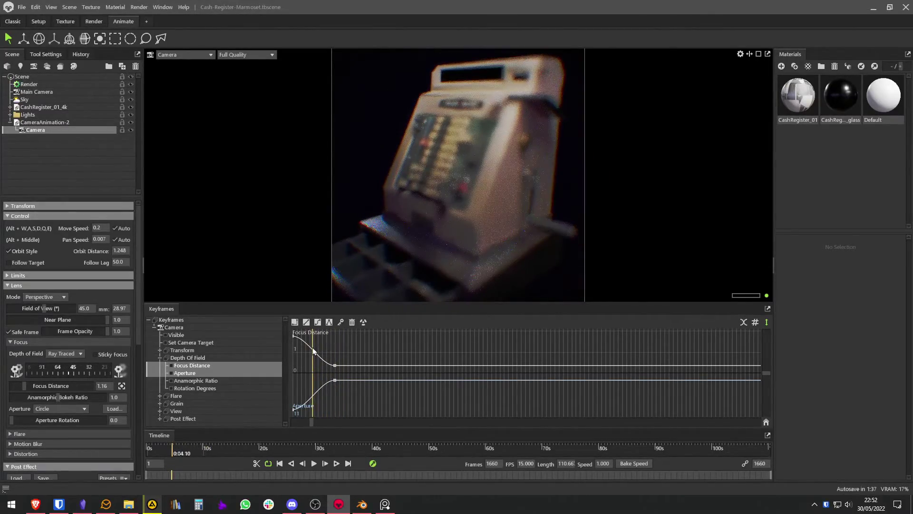
pyautogui.keyDown('ctrl'); pyautogui.click(450, 155); pyautogui.keyUp('ctrl')
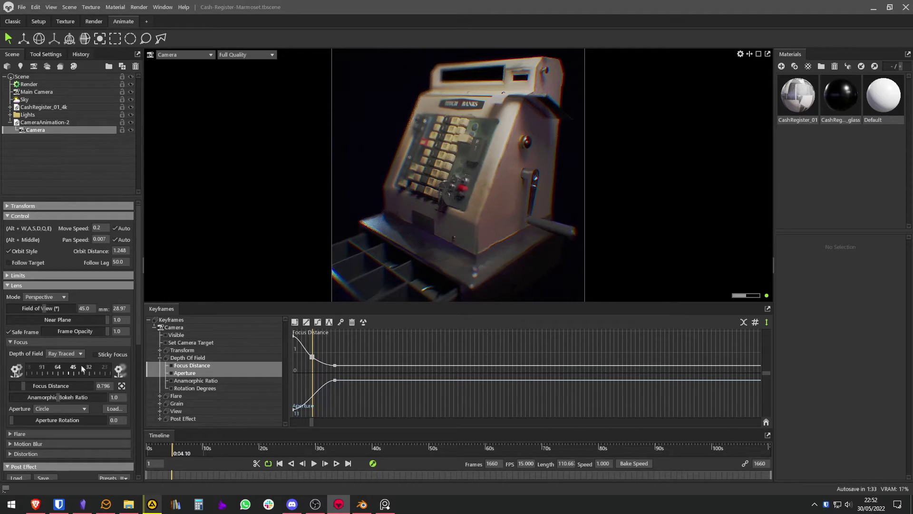
pyautogui.moveTo(82, 369)
pyautogui.mouseDown()
pyautogui.moveTo(56, 371)
pyautogui.moveTo(89, 369)
pyautogui.mouseUp()
# Key the focus distance on the register's keypad at 0:02.01 and on the close-up keys at 0:07.04.
pyautogui.moveTo(312, 345); pyautogui.dragTo(301, 343)
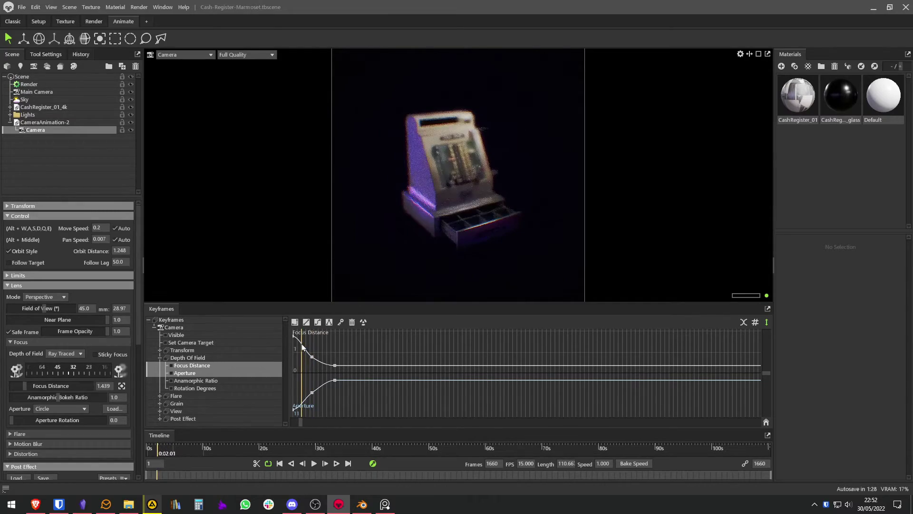
pyautogui.click(463, 159)
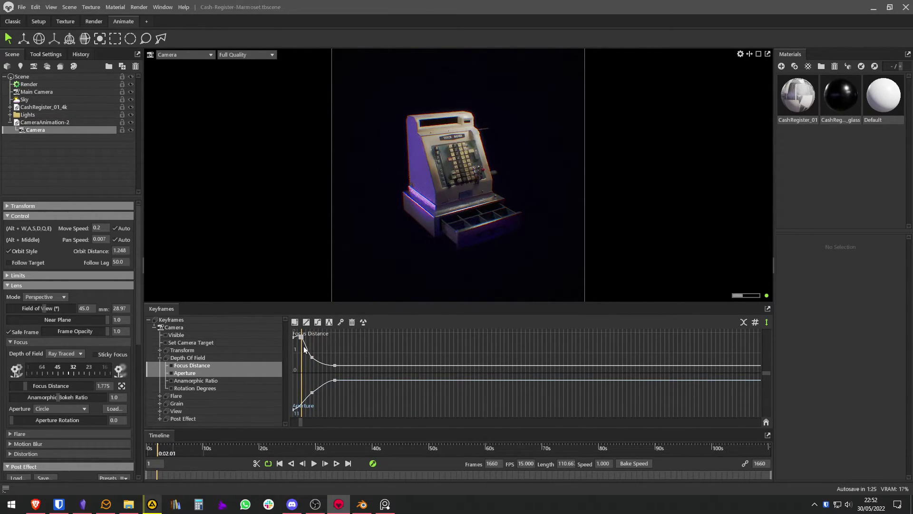
pyautogui.moveTo(302, 347); pyautogui.dragTo(323, 346)
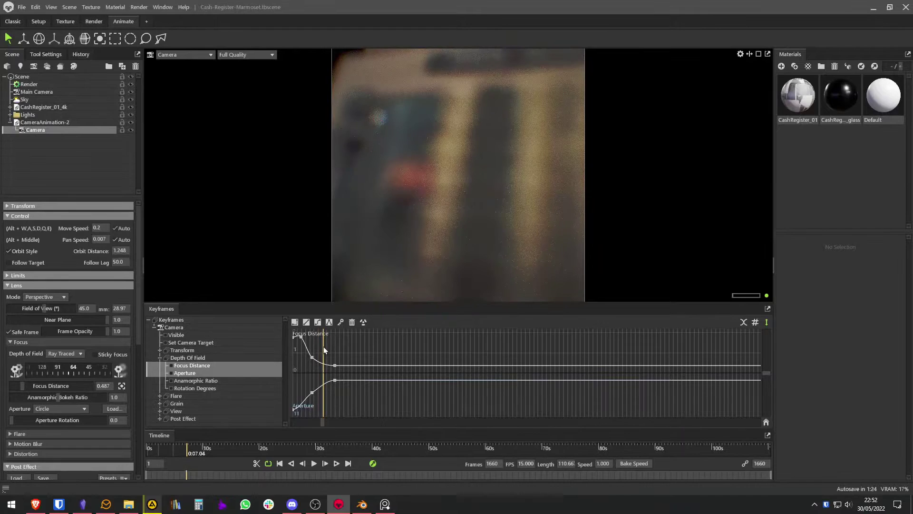
pyautogui.click(447, 176)
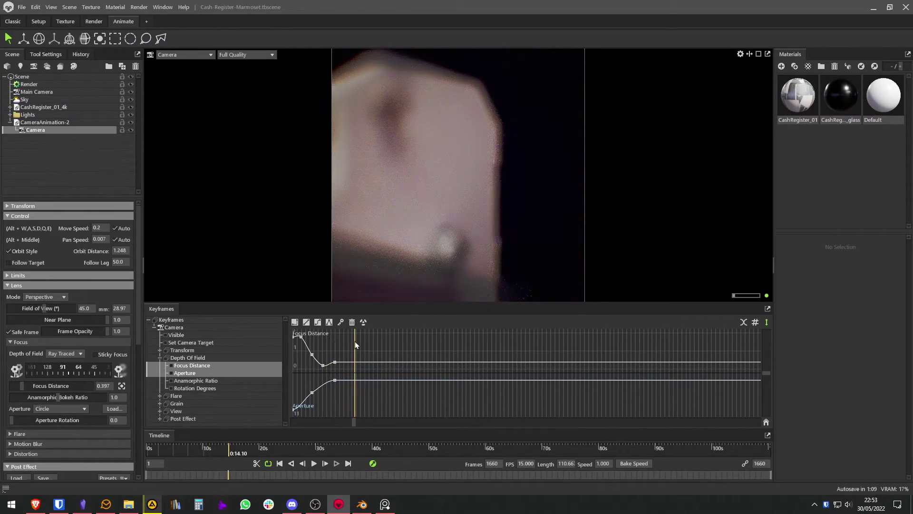
# At 0:14.03, key the focus on the register's side knob and raise the aperture to about 180.
pyautogui.middleClick(409, 233)
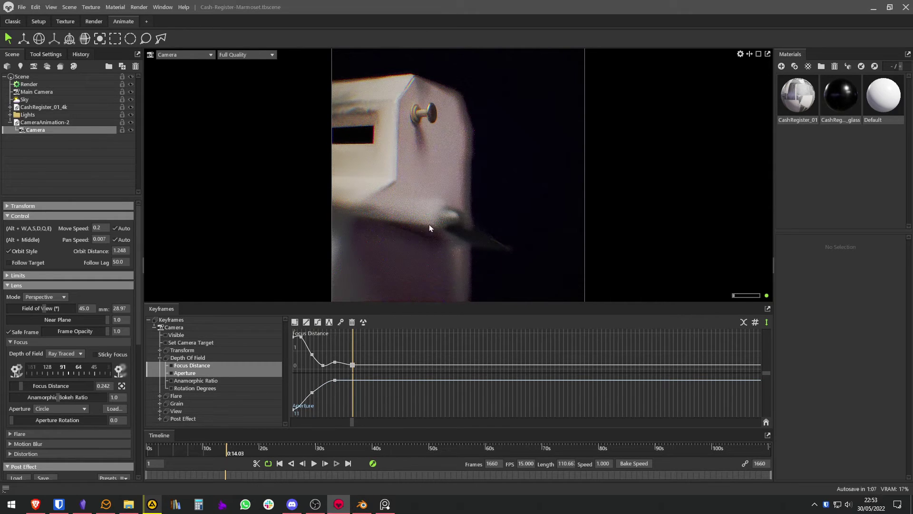
pyautogui.click(425, 111)
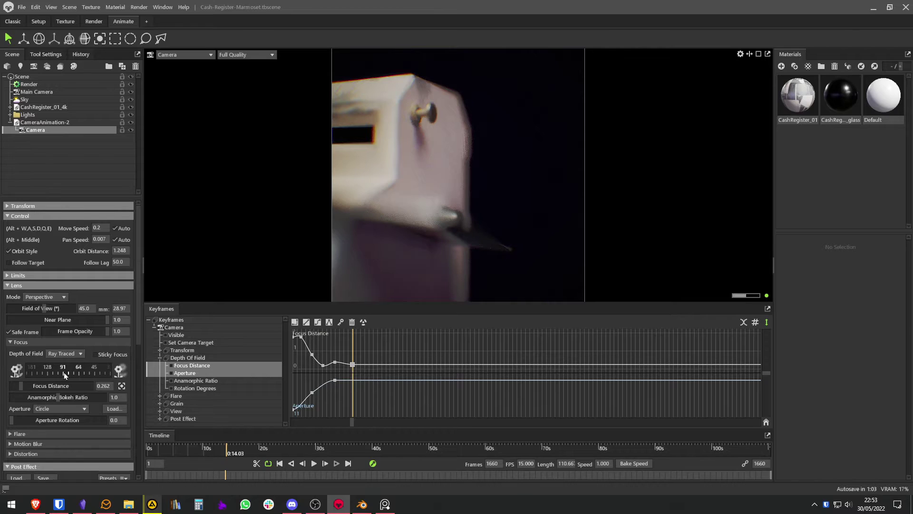
pyautogui.moveTo(63, 372); pyautogui.dragTo(109, 372)
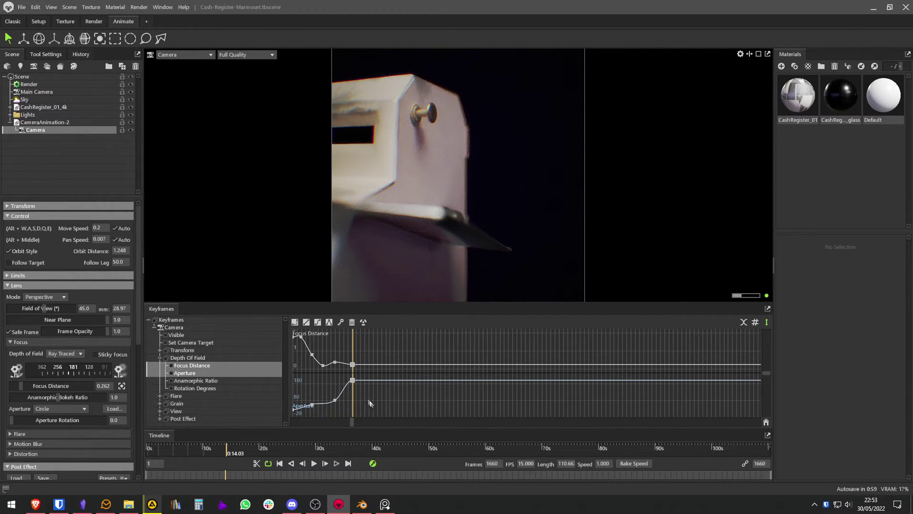
# Key the focus on the register at 0:21.03 and on its key-panel details at 0:25.14, slightly lowering the aperture at the second point.
pyautogui.moveTo(350, 343); pyautogui.dragTo(384, 348)
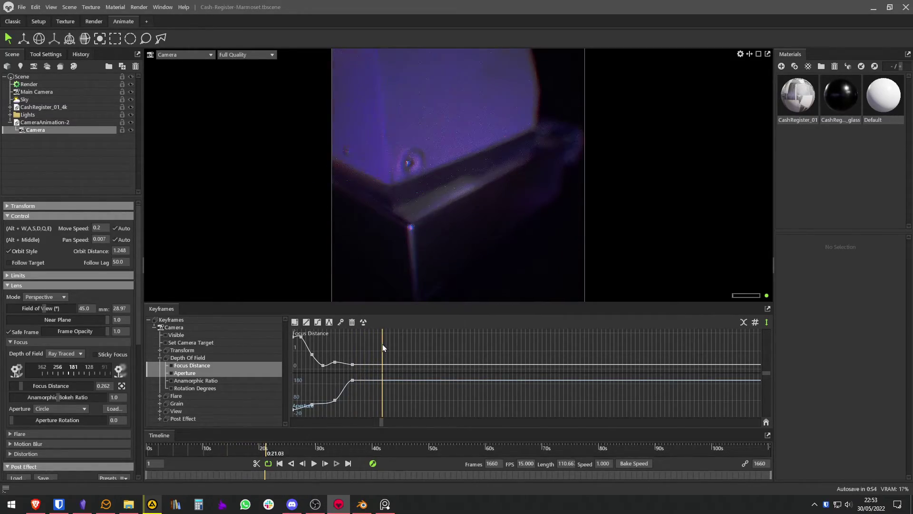
pyautogui.middleClick(430, 196)
pyautogui.moveTo(386, 347); pyautogui.dragTo(402, 346)
pyautogui.keyDown('ctrl'); pyautogui.click(426, 180); pyautogui.keyUp('ctrl')
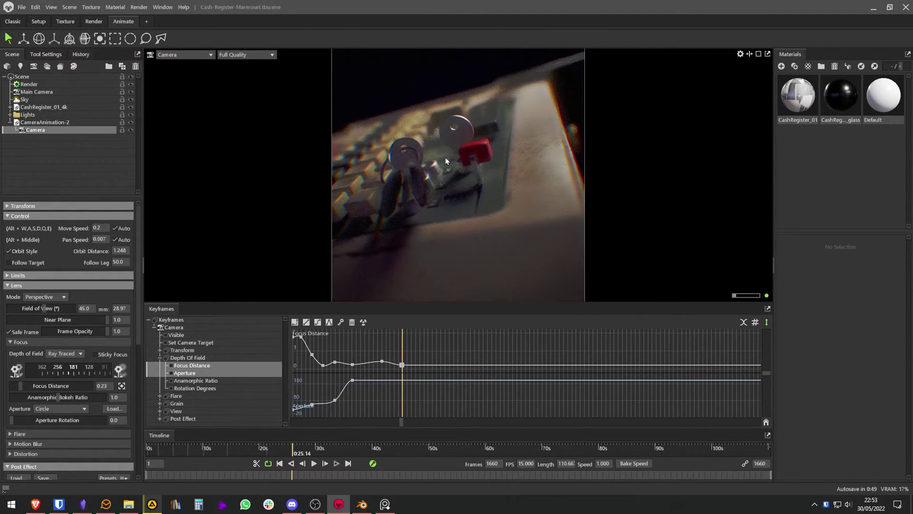
pyautogui.keyDown('ctrl'); pyautogui.click(453, 142); pyautogui.keyUp('ctrl')
pyautogui.moveTo(73, 368); pyautogui.dragTo(62, 369)
# Key the focus on the register with a lower aperture at about 30 s, and above the nameplate with a higher aperture at 0:32.11.
pyautogui.moveTo(400, 346); pyautogui.dragTo(421, 347)
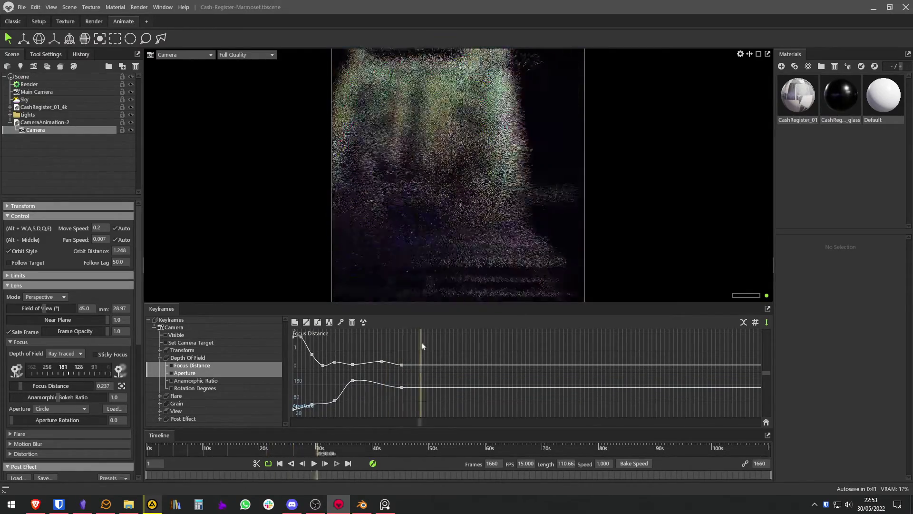
pyautogui.keyDown('ctrl'); pyautogui.click(470, 153); pyautogui.keyUp('ctrl')
pyautogui.moveTo(84, 369); pyautogui.dragTo(24, 371)
pyautogui.moveTo(424, 345)
pyautogui.mouseDown()
pyautogui.moveTo(403, 347)
pyautogui.moveTo(430, 348)
pyautogui.mouseUp()
pyautogui.middleClick(468, 173)
pyautogui.moveTo(70, 372); pyautogui.dragTo(112, 372)
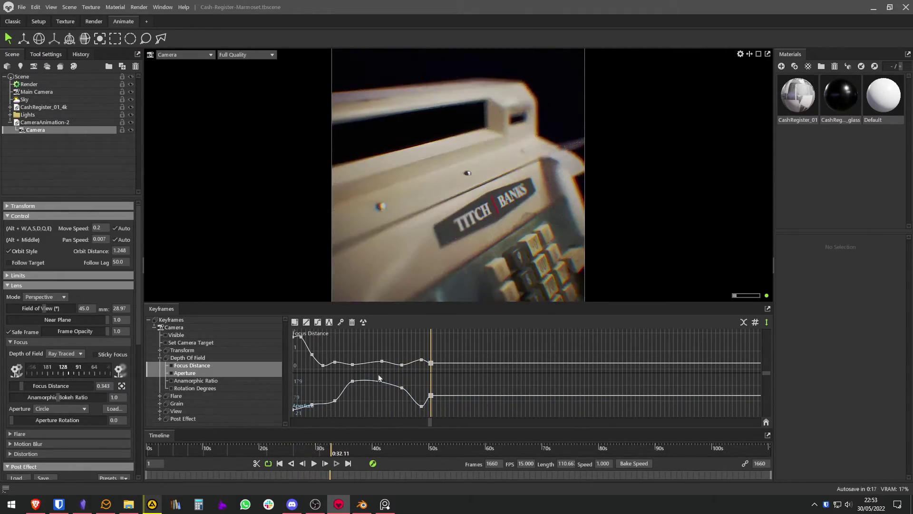
# At 0:38.07, key the focus on the end of the crank handle and slightly lower the aperture.
pyautogui.moveTo(431, 344); pyautogui.dragTo(455, 347)
pyautogui.middleClick(503, 192)
pyautogui.middleClick(430, 264)
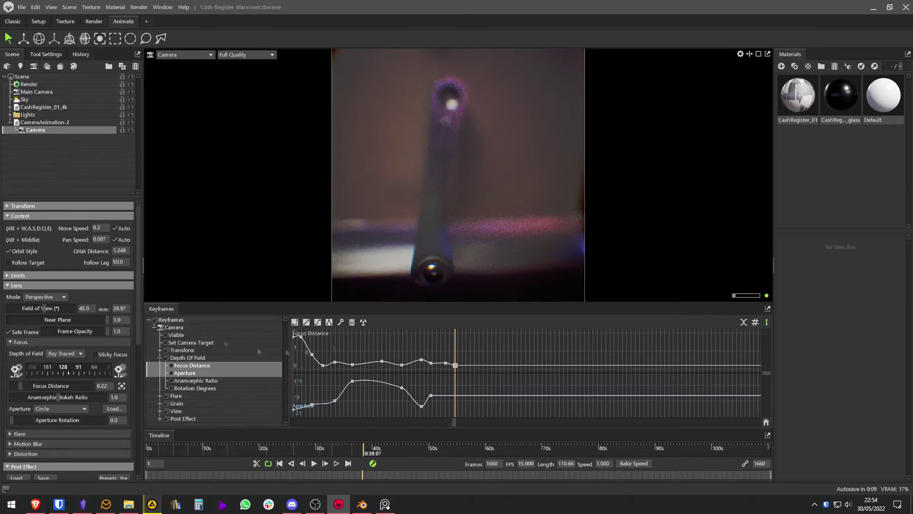
pyautogui.moveTo(67, 371)
pyautogui.mouseDown()
pyautogui.moveTo(96, 378)
pyautogui.moveTo(62, 378)
pyautogui.mouseUp()
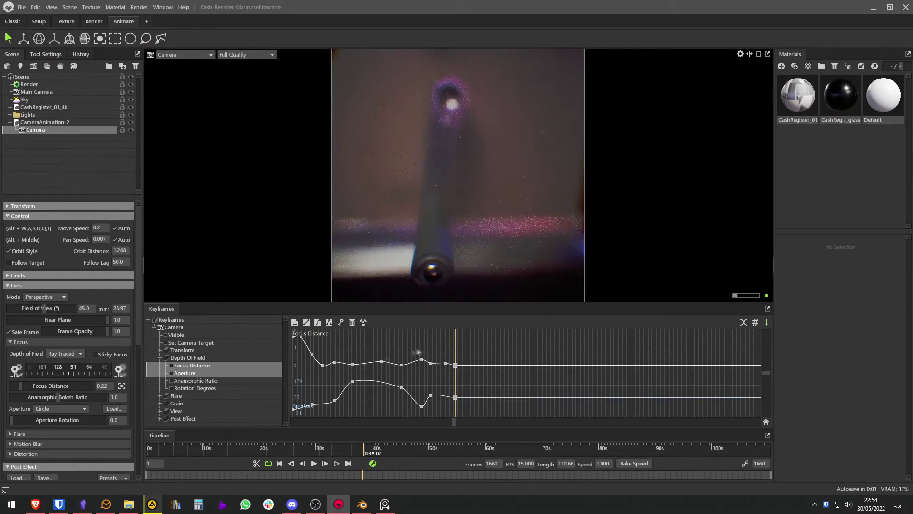
# Key the focus distance on the register at about 74 s, about 64 s, and 0:50.11.
pyautogui.moveTo(455, 351); pyautogui.dragTo(606, 350)
pyautogui.middleClick(485, 171)
pyautogui.click(521, 350)
pyautogui.moveTo(522, 350); pyautogui.dragTo(562, 353)
pyautogui.middleClick(471, 162)
pyautogui.click(507, 364)
pyautogui.middleClick(426, 189)
pyautogui.middleClick(439, 169)
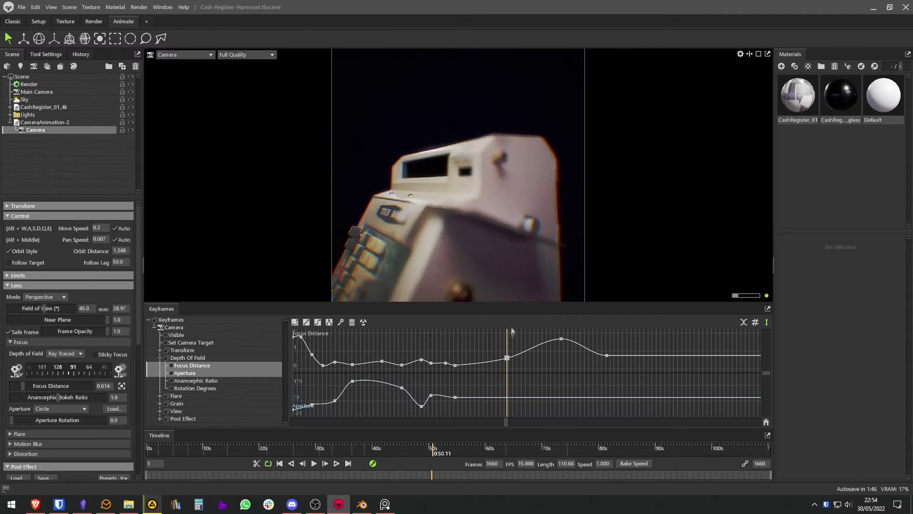
# Fill in focus distance keyframes at about 45 s, about 41 s, and on the cash drawer at 0:42.13.
pyautogui.click(483, 338)
pyautogui.middleClick(390, 153)
pyautogui.click(468, 335)
pyautogui.middleClick(419, 148)
pyautogui.click(473, 340)
pyautogui.middleClick(415, 145)
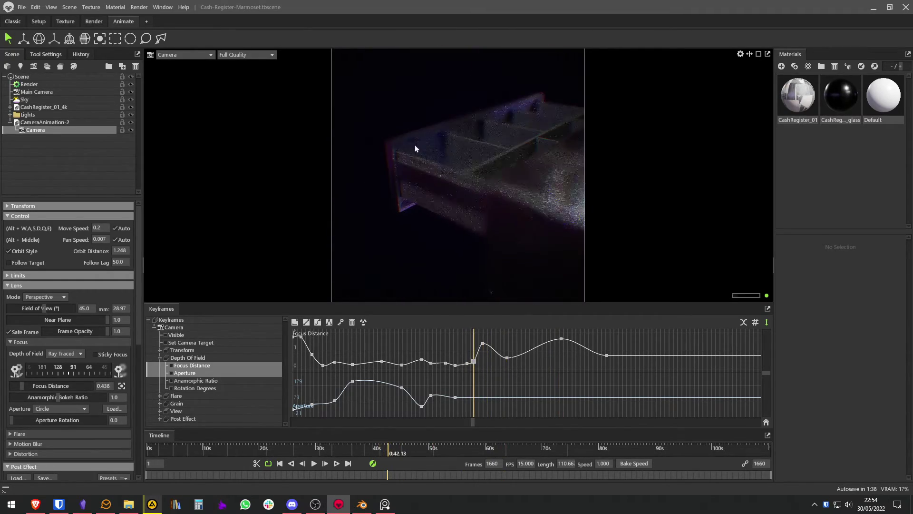
# Add further focus distance keyframes on the register between 0:50.11 and about 77 s.
pyautogui.moveTo(479, 346); pyautogui.dragTo(261, 332)
pyautogui.middleClick(442, 200)
pyautogui.middleClick(405, 142)
pyautogui.middleClick(439, 161)
pyautogui.click(618, 339)
pyautogui.middleClick(413, 173)
pyautogui.middleClick(428, 153)
# Key the focus distance from about 84 s through the end of the timeline, and play the animation from the first frame.
pyautogui.click(649, 347)
pyautogui.middleClick(428, 143)
pyautogui.middleClick(436, 126)
pyautogui.middleClick(460, 158)
pyautogui.middleClick(474, 224)
pyautogui.middleClick(371, 177)
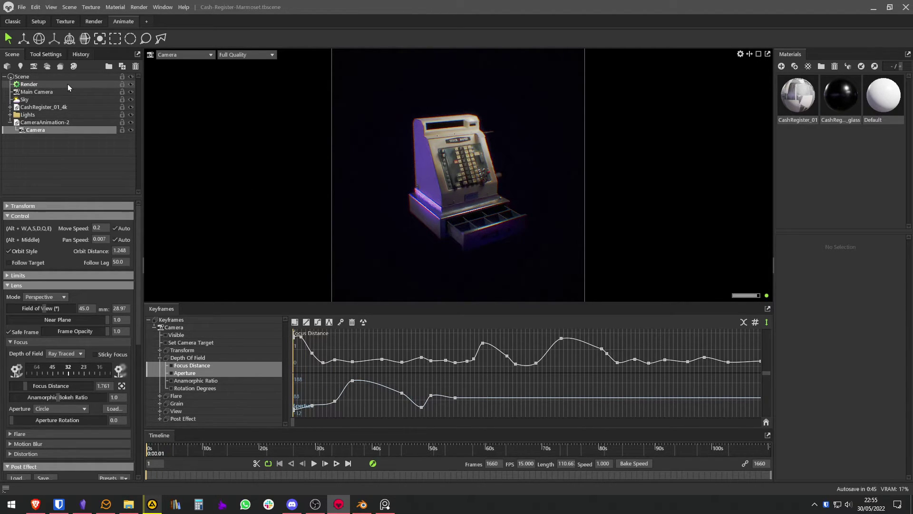
pyautogui.click(313, 463)
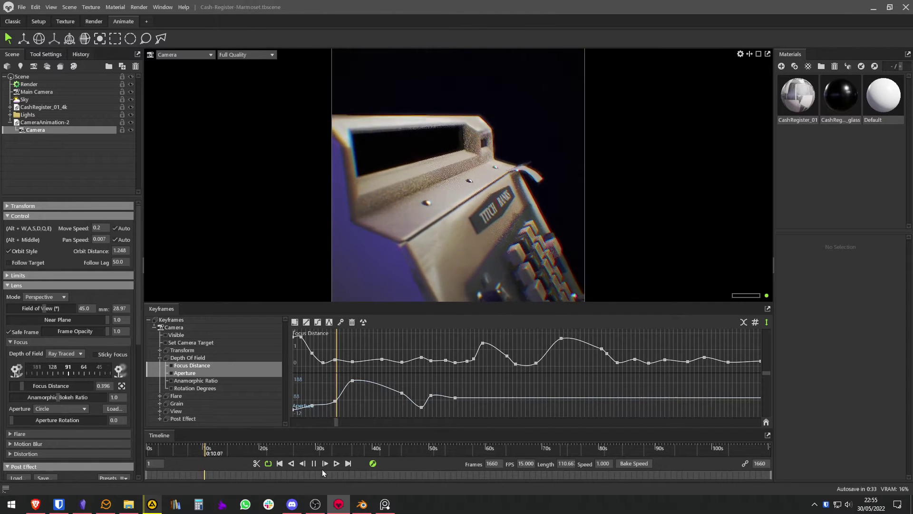
# Pause the playback, then add the animated Camera to the render cameras and disable Main Camera for the video output.
pyautogui.click(313, 464)
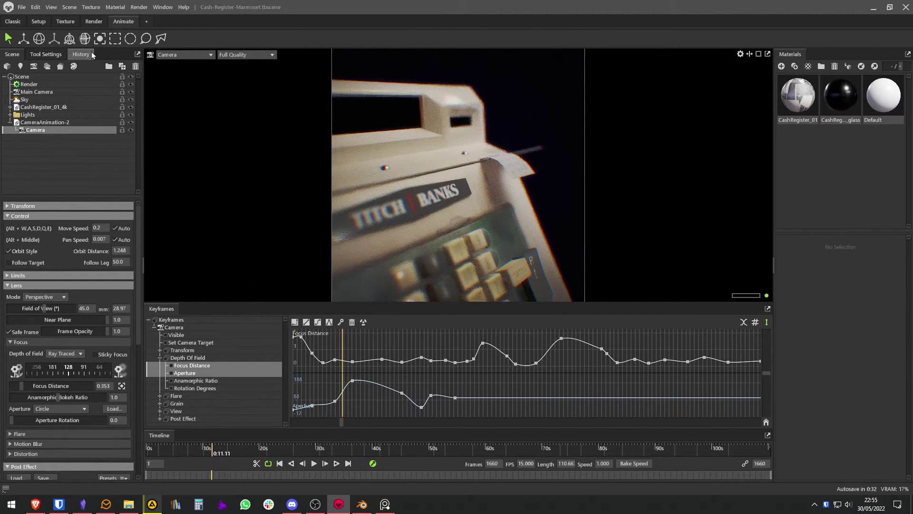
pyautogui.click(39, 84)
pyautogui.scroll(-3, 19, 313)
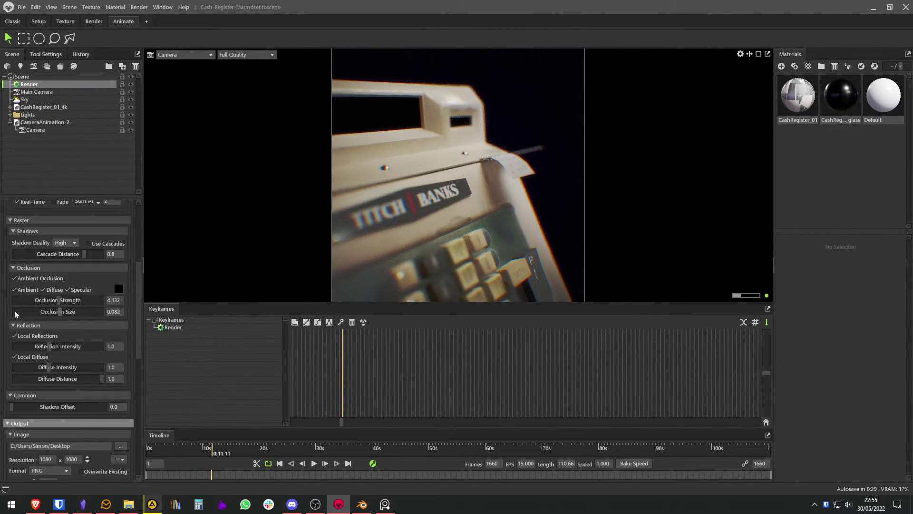
pyautogui.scroll(-6, 15, 310)
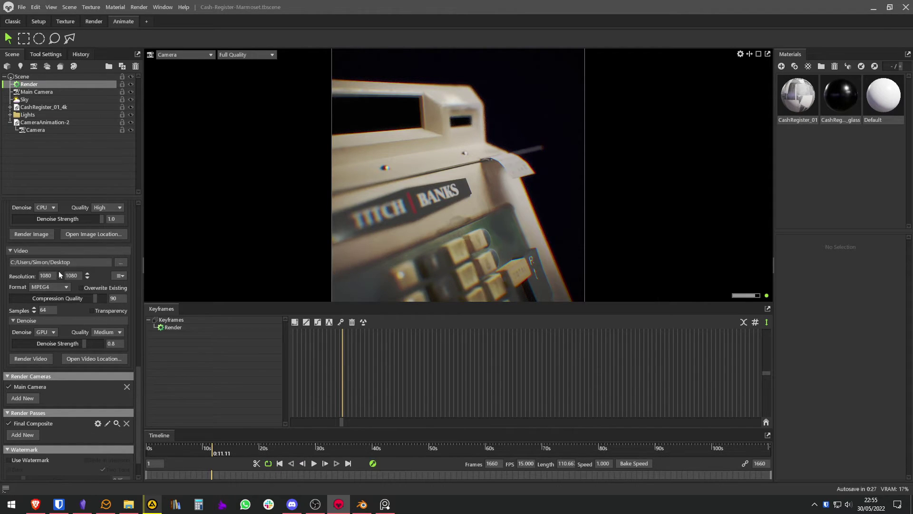
pyautogui.scroll(-1, 60, 275)
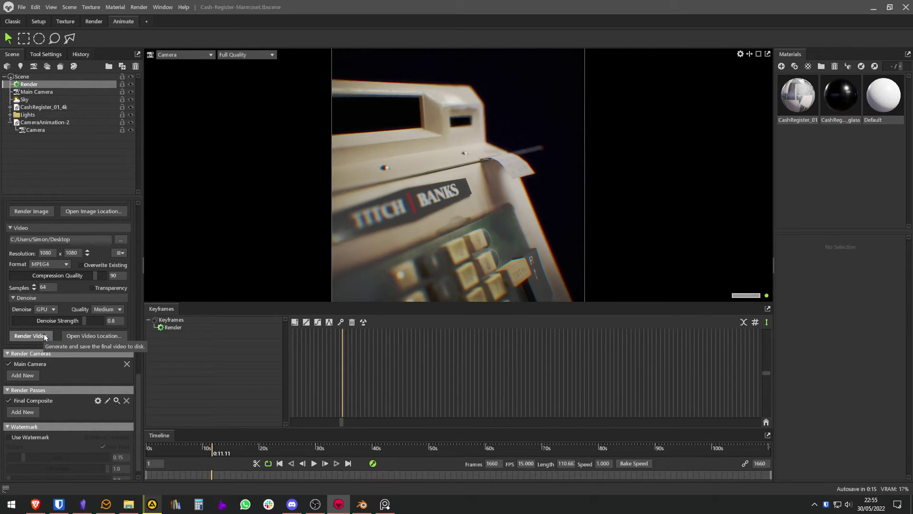
pyautogui.click(27, 386)
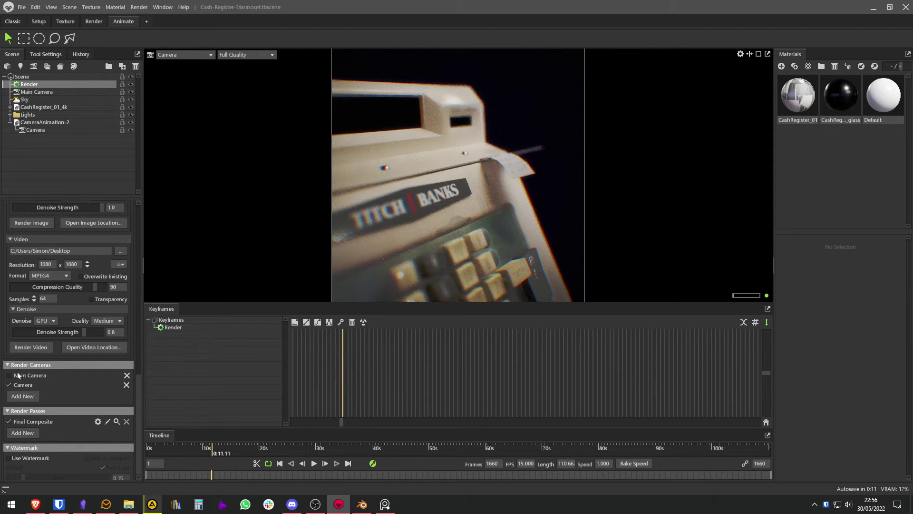
# Rename the camera under CameraAnimation-2 to AnimationCamera.
pyautogui.doubleClick(41, 130)
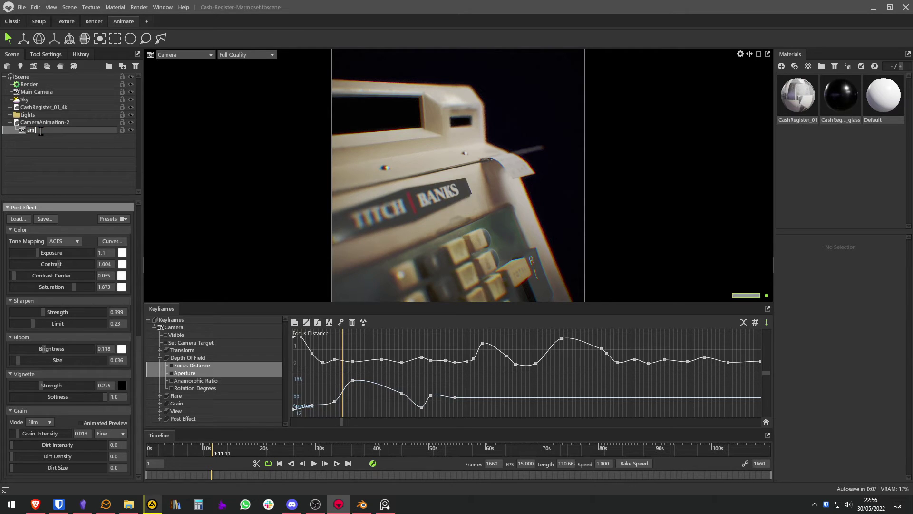
pyautogui.write('AnimationCamera')
pyautogui.press('Return')
# Render the animation to a video with AnimationCamera from the scene's render settings.
pyautogui.click(28, 84)
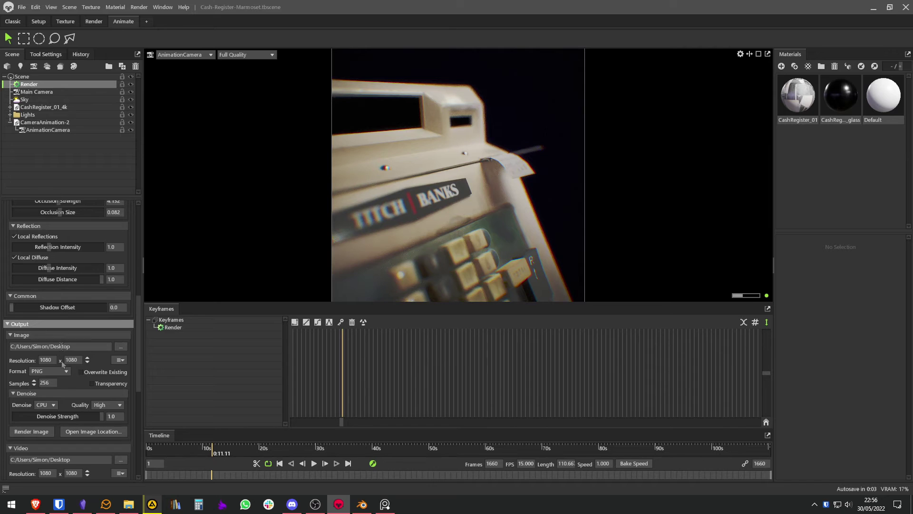
pyautogui.scroll(-3, 24, 422)
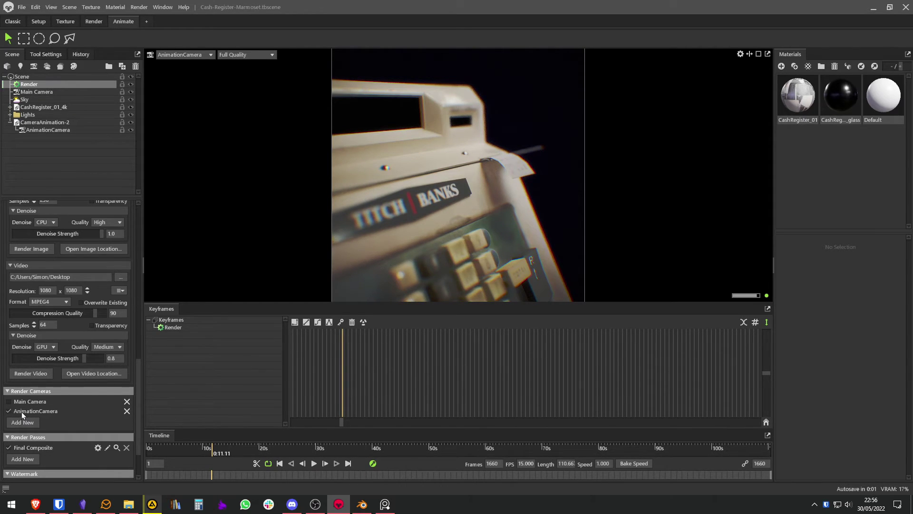
pyautogui.click(31, 373)
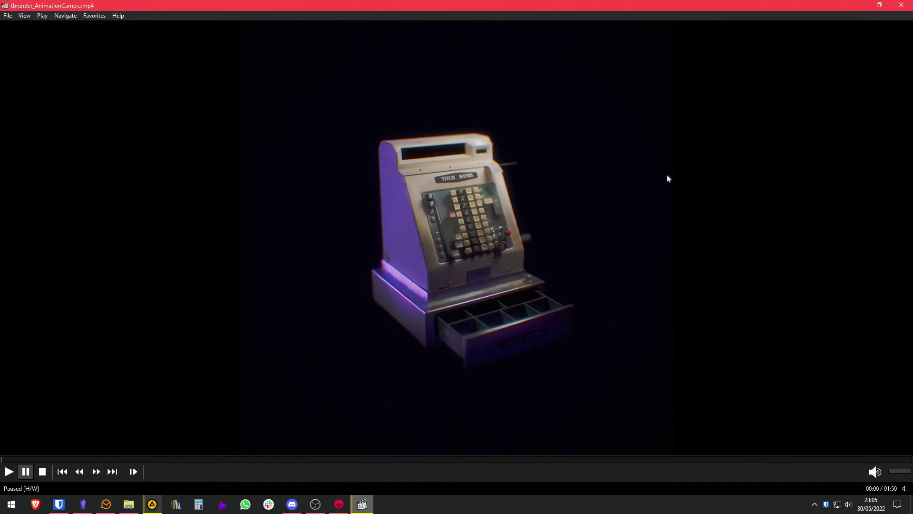